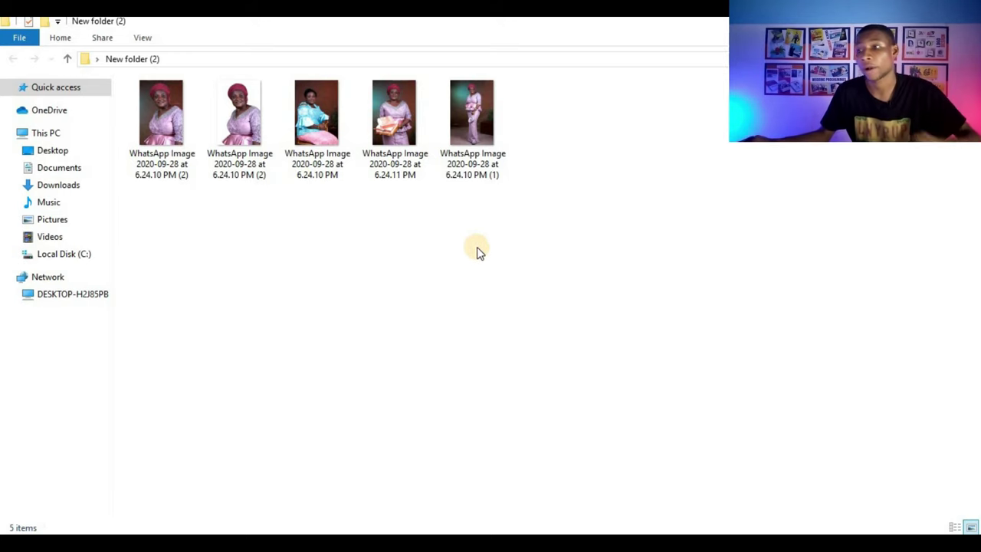
Step: Drag a selection rectangle over all five WhatsApp photo thumbnails in New folder (2)
{"action": "left_click_drag", "start_coordinate": [530, 273], "coordinate": [192, 80]}
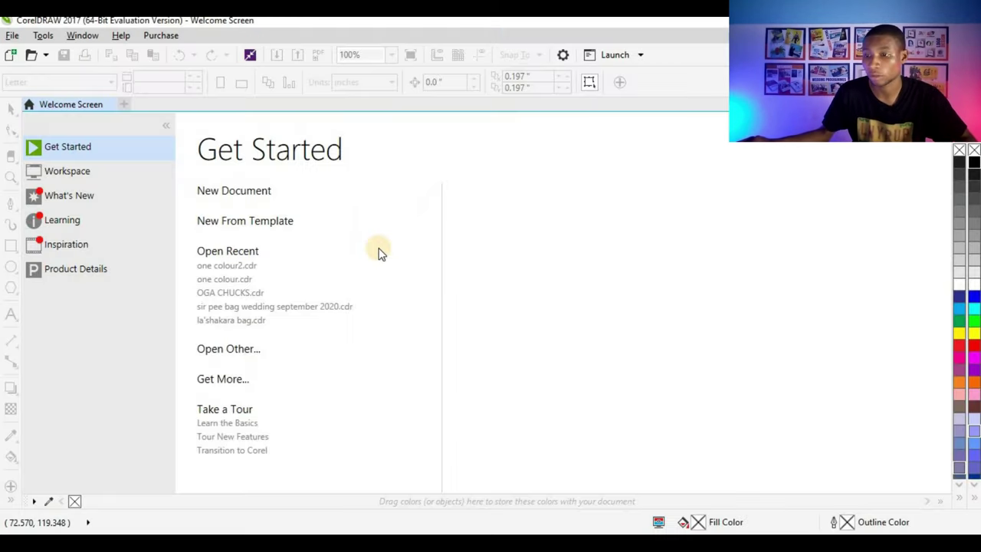
Step: Create a new A4 (210 × 297 mm) CMYK document at 300 dpi rendering resolution
{"action": "left_click", "coordinate": [255, 197]}
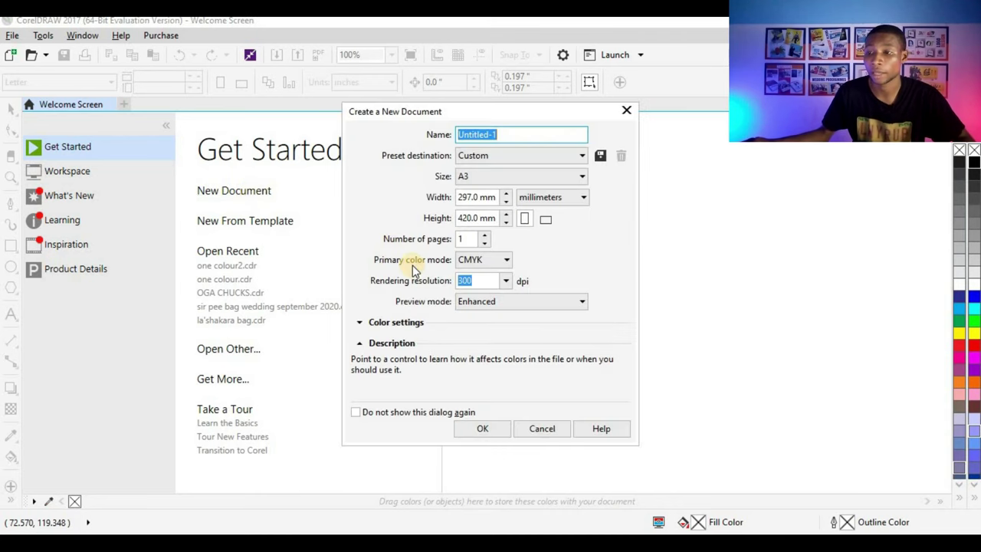
{"action": "left_click", "coordinate": [532, 178]}
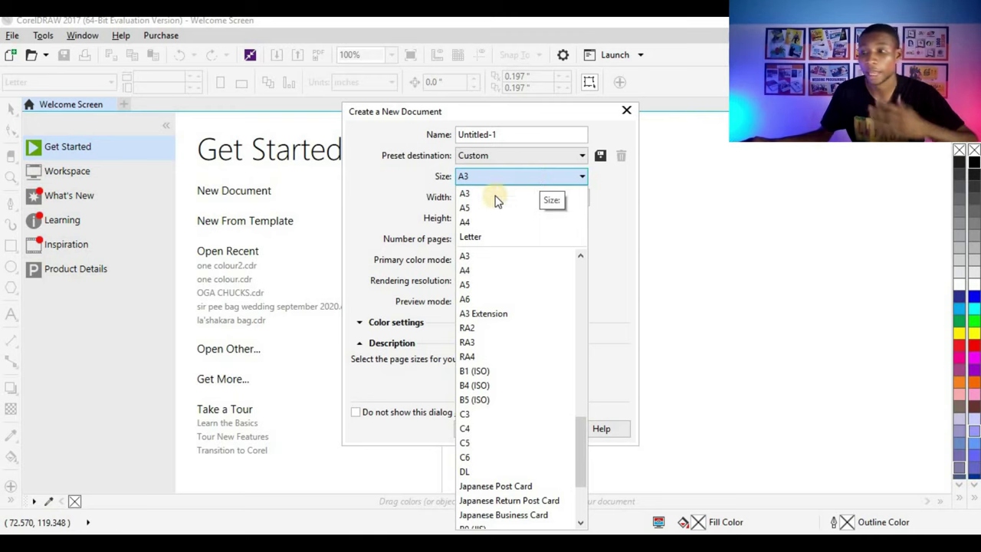
{"action": "left_click", "coordinate": [493, 222]}
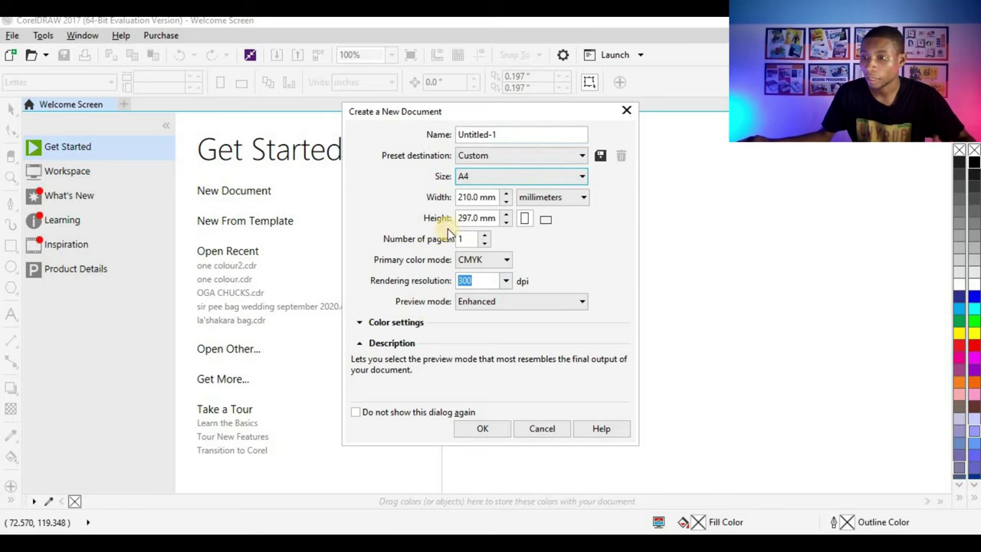
{"action": "left_click", "coordinate": [468, 283]}
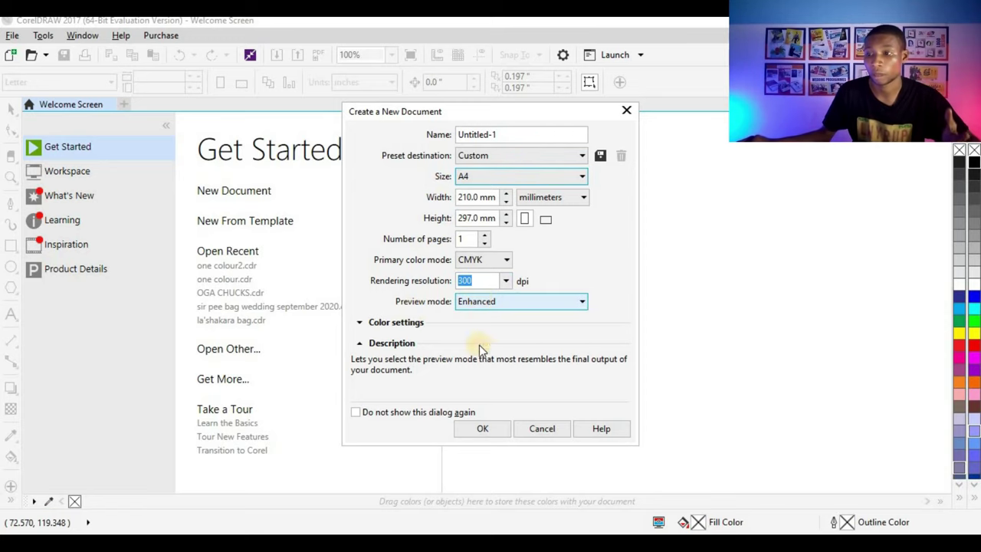
{"action": "left_click", "coordinate": [490, 431]}
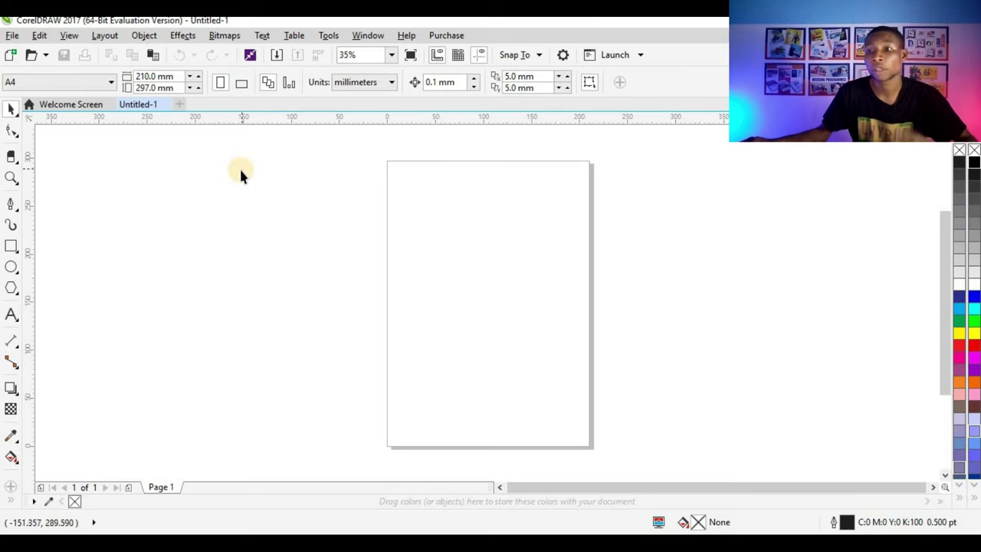
Step: Turn the page landscape and halve a page-sized rectangle at centre, leaving a copy
{"action": "left_click", "coordinate": [239, 85]}
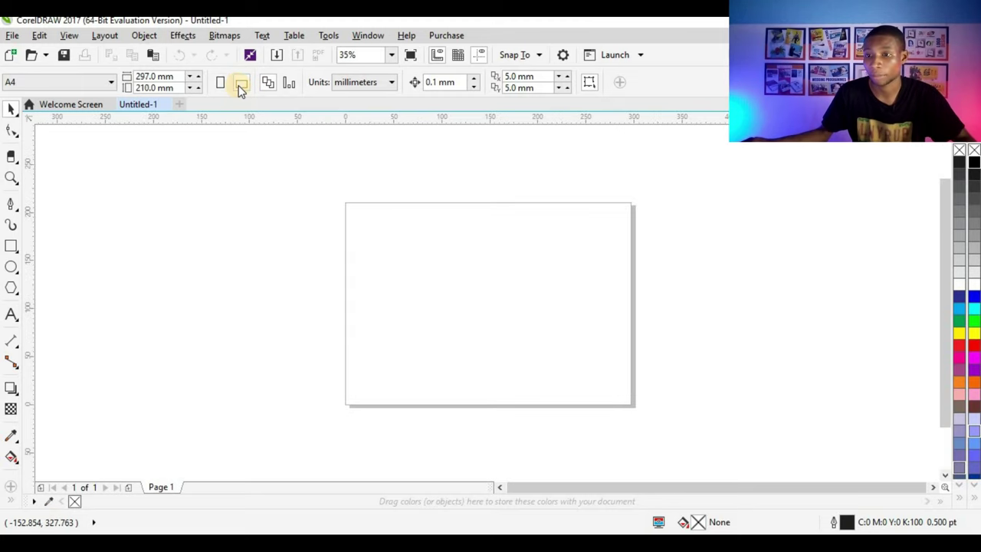
{"action": "left_click", "coordinate": [13, 246]}
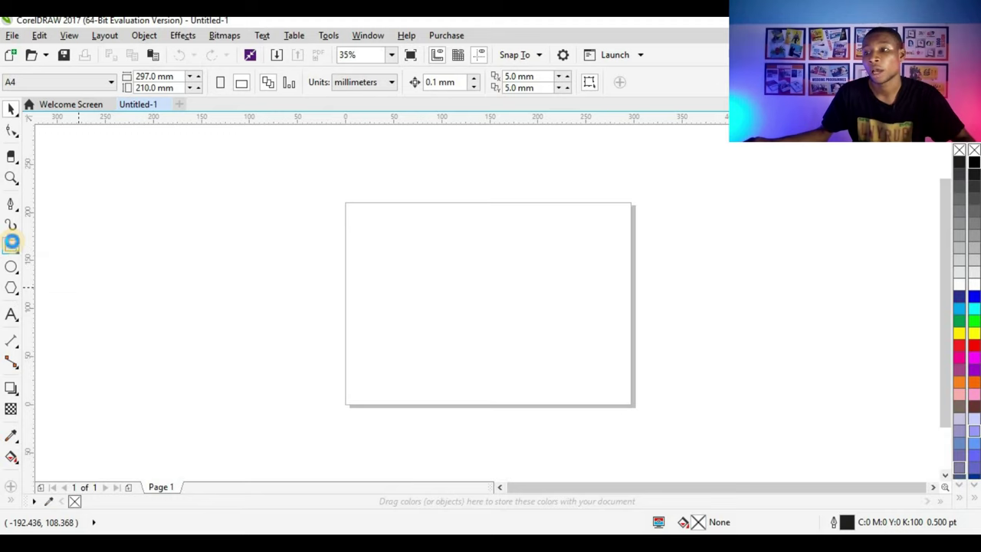
{"action": "left_click", "coordinate": [11, 243]}
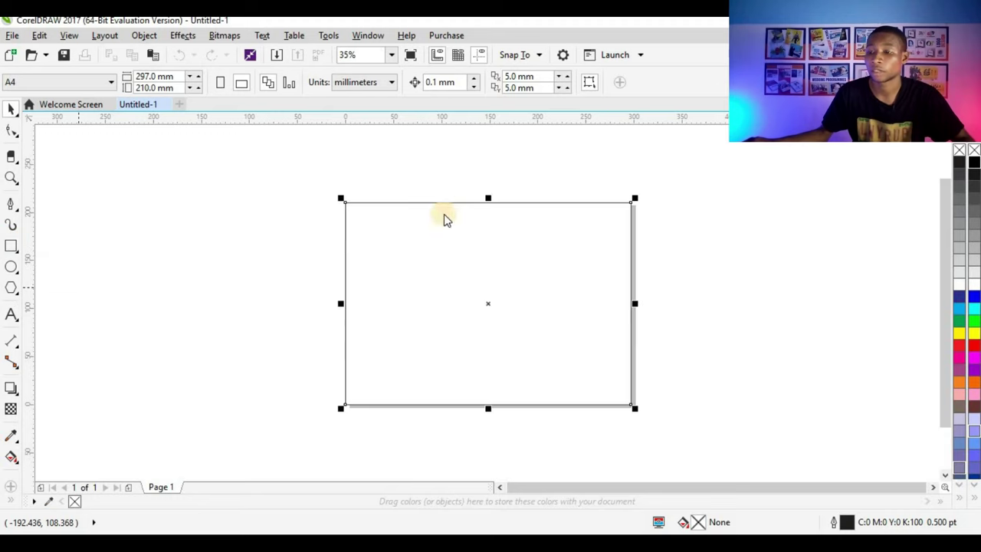
{"action": "left_click", "coordinate": [12, 107]}
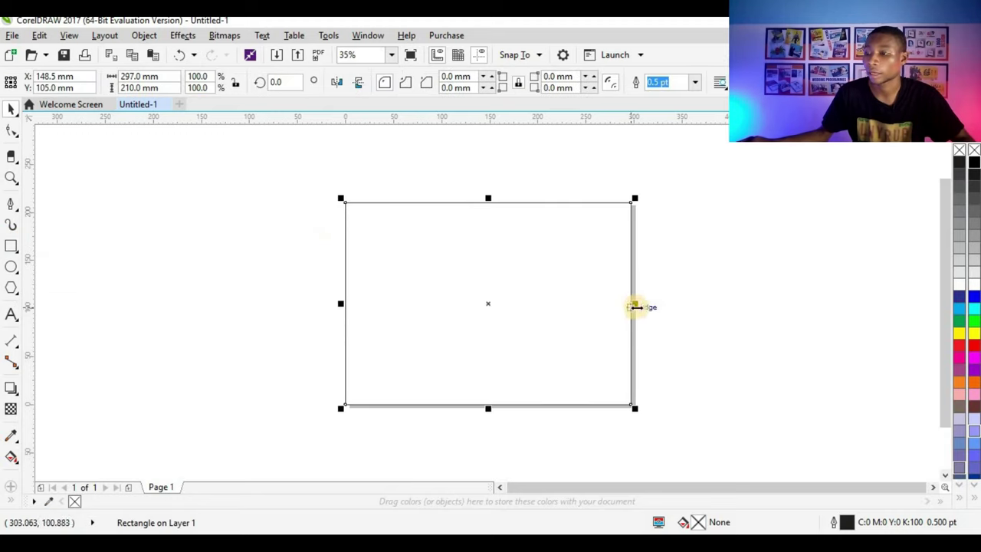
{"action": "left_click_drag", "start_coordinate": [636, 306], "coordinate": [494, 305]}
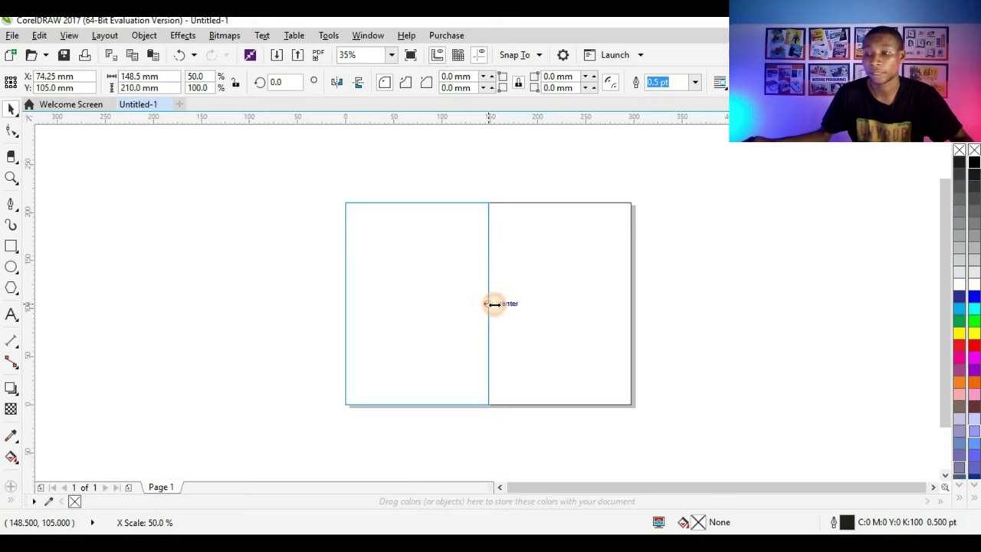
{"action": "left_click_drag", "start_coordinate": [493, 305], "coordinate": [495, 304]}
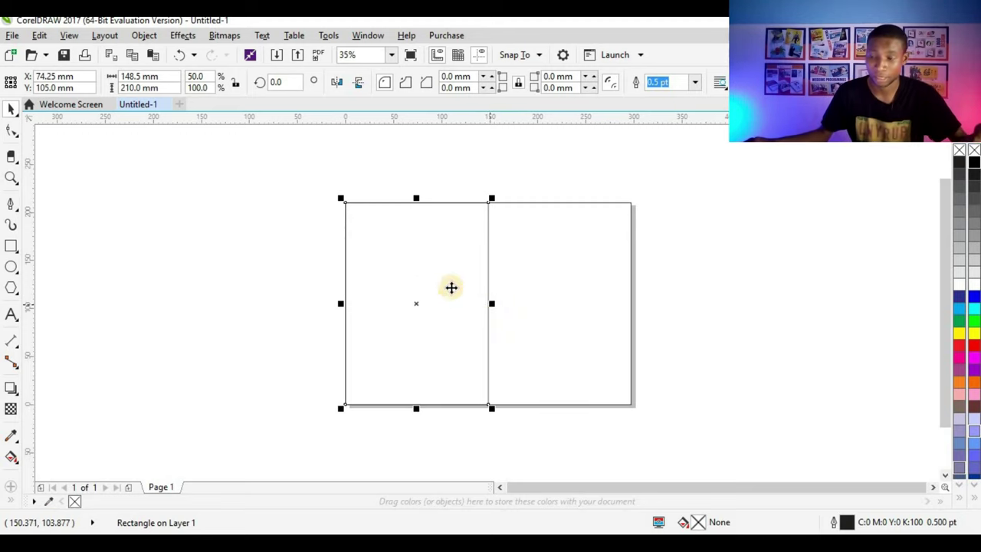
Step: Shrink the remaining full-page rectangle into the right half, making two 148.5 × 210 mm panels
{"action": "left_click", "coordinate": [431, 243]}
{"action": "left_click", "coordinate": [431, 242]}
{"action": "left_click", "coordinate": [565, 243]}
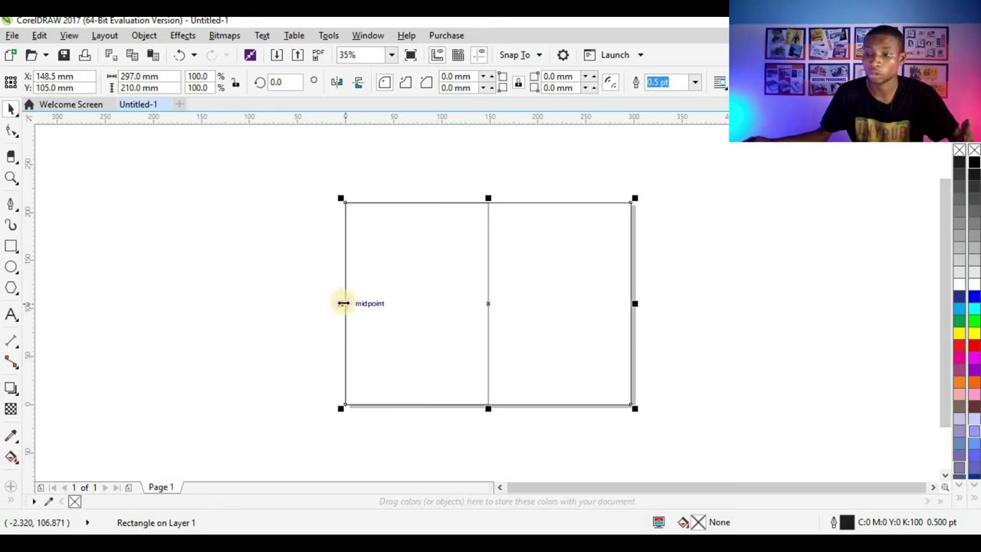
{"action": "left_click_drag", "start_coordinate": [345, 302], "coordinate": [487, 309]}
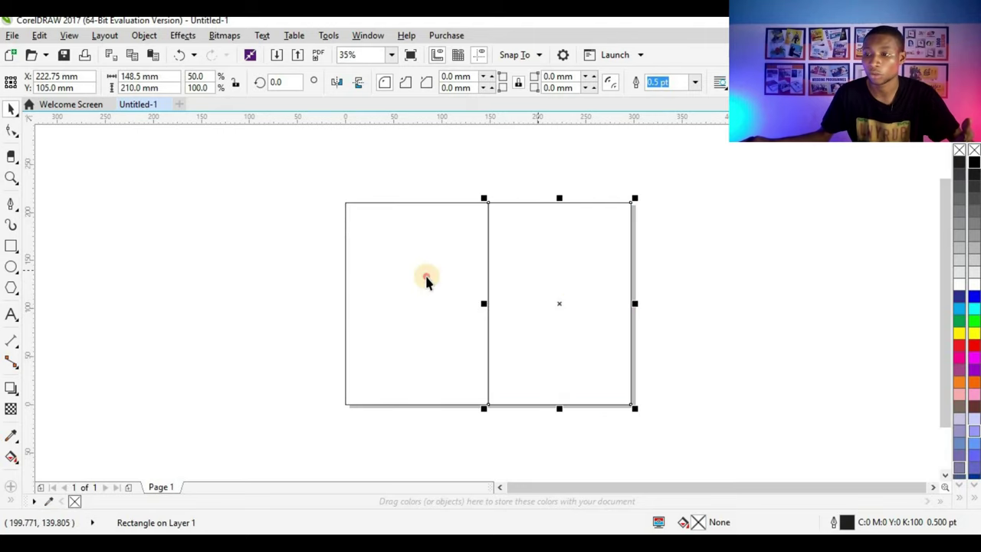
{"action": "left_click", "coordinate": [460, 279]}
{"action": "left_click", "coordinate": [537, 271]}
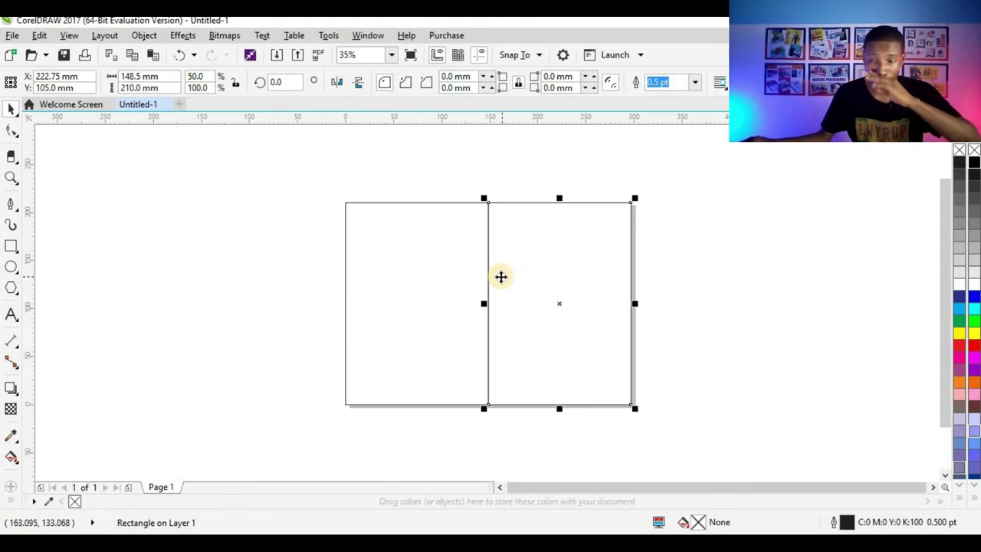
{"action": "left_click", "coordinate": [451, 165]}
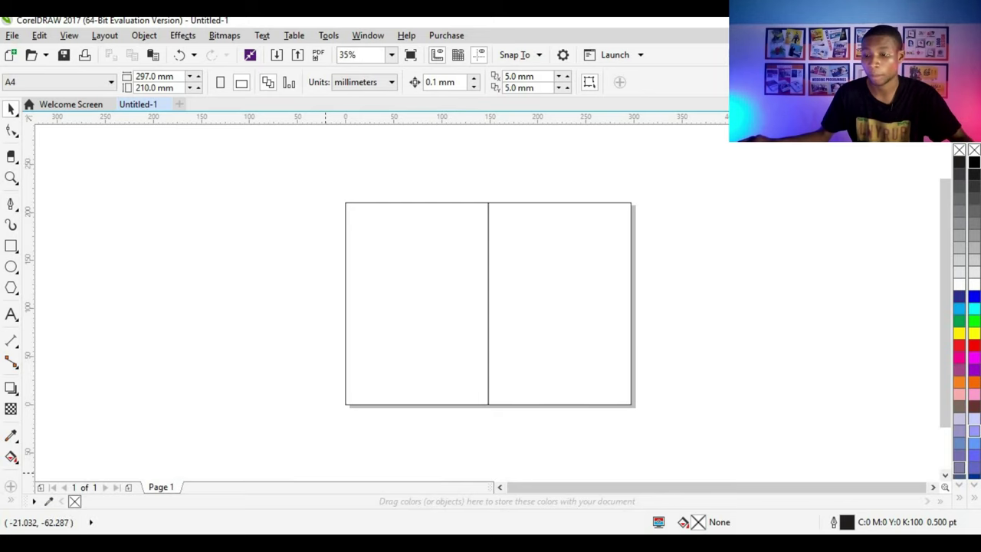
{"action": "key", "text": "alt+Tab"}
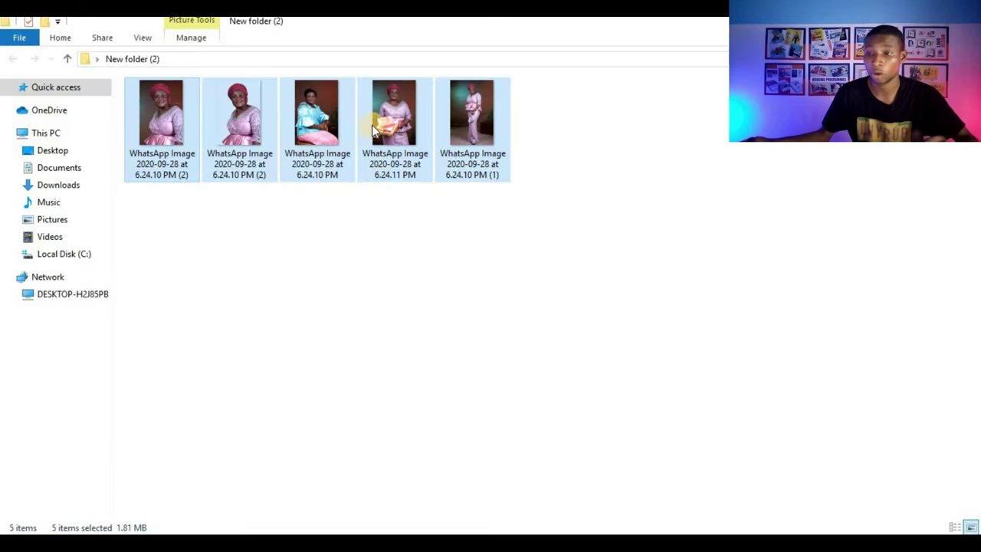
Step: Drag the five selected WhatsApp photos from File Explorer into the CorelDRAW document
{"action": "left_click_drag", "start_coordinate": [378, 124], "coordinate": [848, 286]}
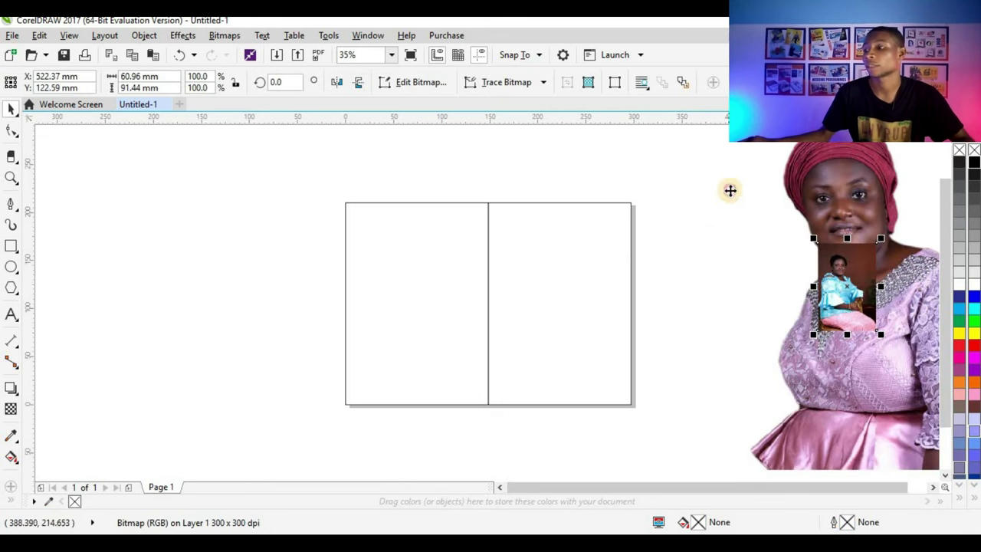
Step: Spread the imported photos around the page and scale the large portrait down to 46.9%
{"action": "left_click", "coordinate": [824, 198]}
{"action": "scroll", "coordinate": [626, 218], "scroll_direction": "down", "scroll_amount": 2}
{"action": "left_click_drag", "start_coordinate": [411, 246], "coordinate": [437, 237]}
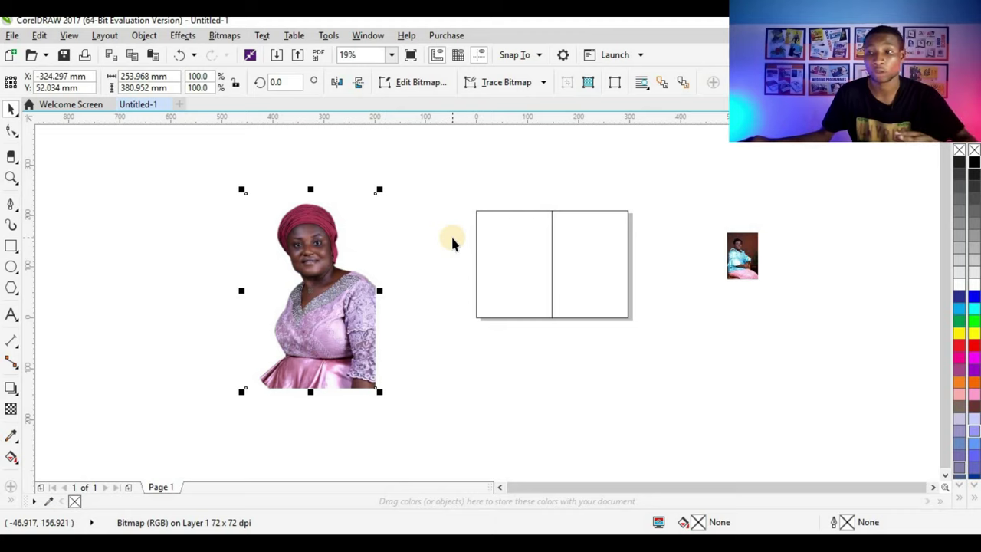
{"action": "left_click_drag", "start_coordinate": [741, 227], "coordinate": [770, 337]}
{"action": "left_click_drag", "start_coordinate": [742, 255], "coordinate": [836, 316]}
{"action": "left_click", "coordinate": [361, 289]}
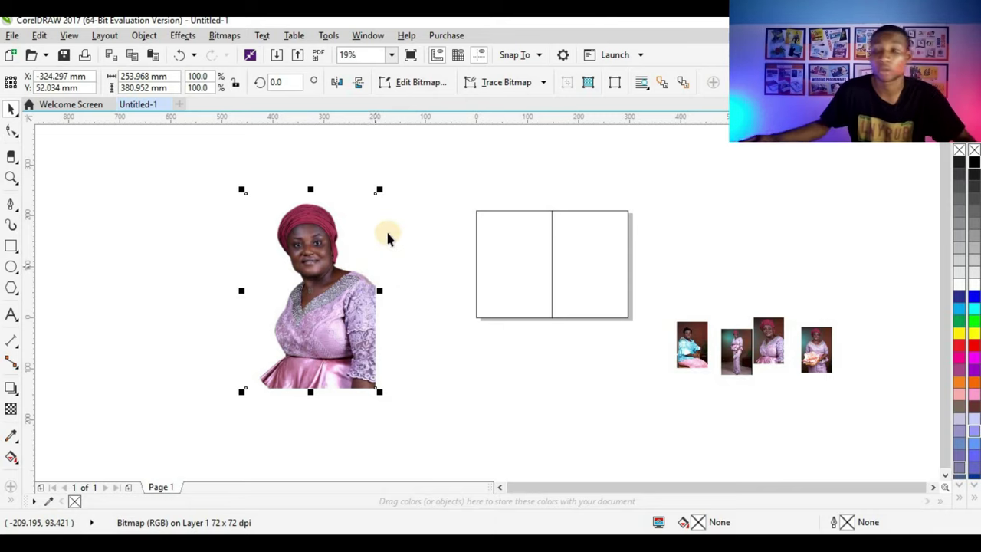
{"action": "left_click_drag", "start_coordinate": [379, 190], "coordinate": [611, 268]}
Step: Put the large portrait into the right-half rectangle with PowerClip Inside
{"action": "left_click", "coordinate": [623, 310]}
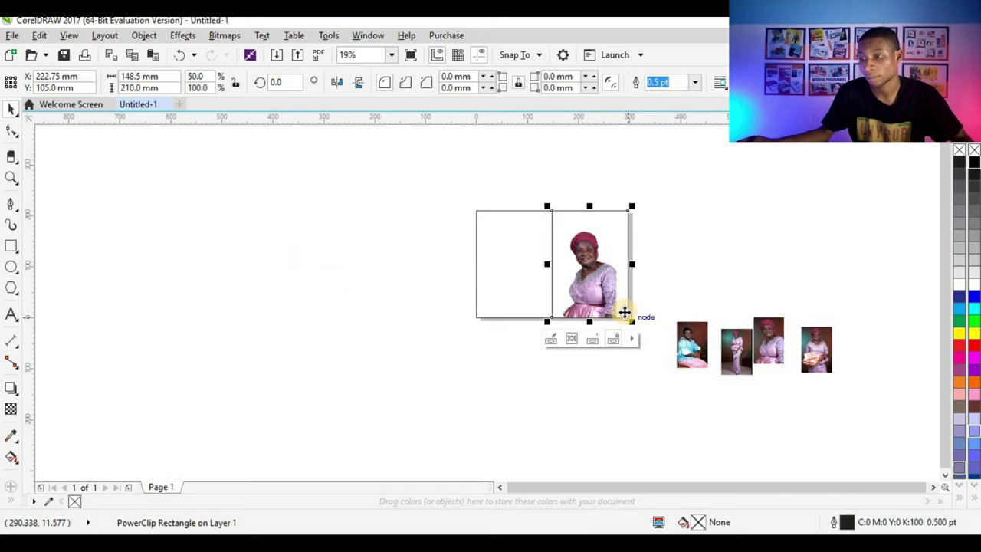
{"action": "key", "text": "ctrl+z"}
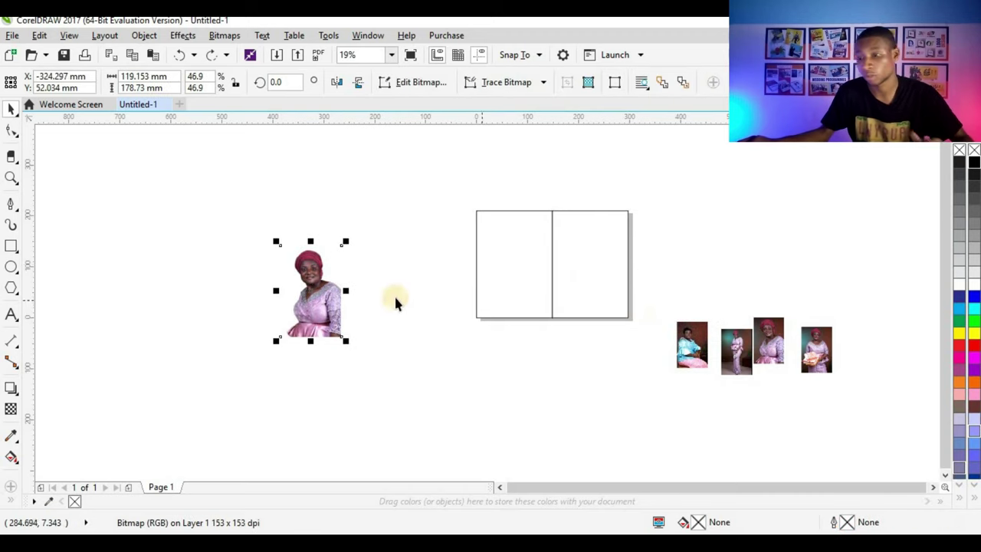
{"action": "right_click", "coordinate": [334, 295]}
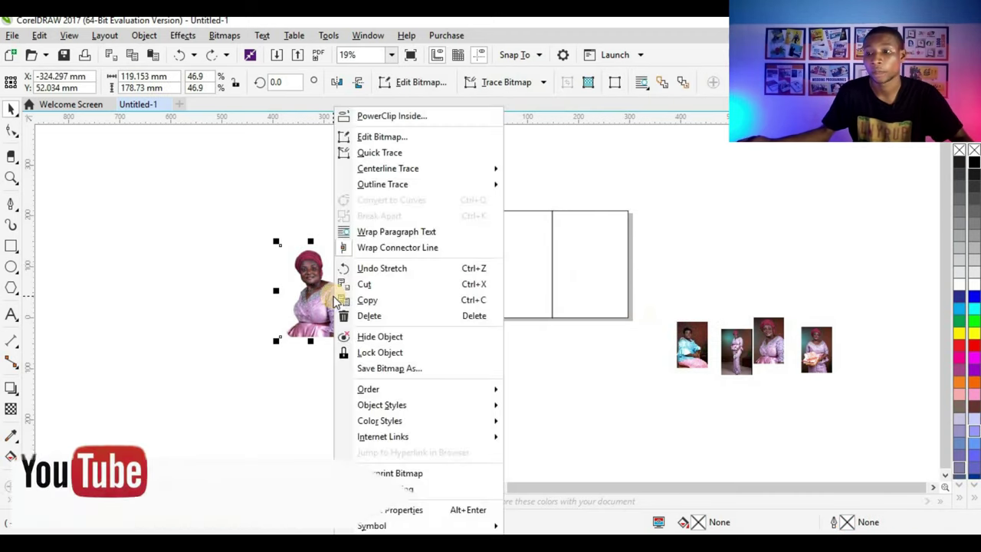
{"action": "left_click", "coordinate": [375, 120]}
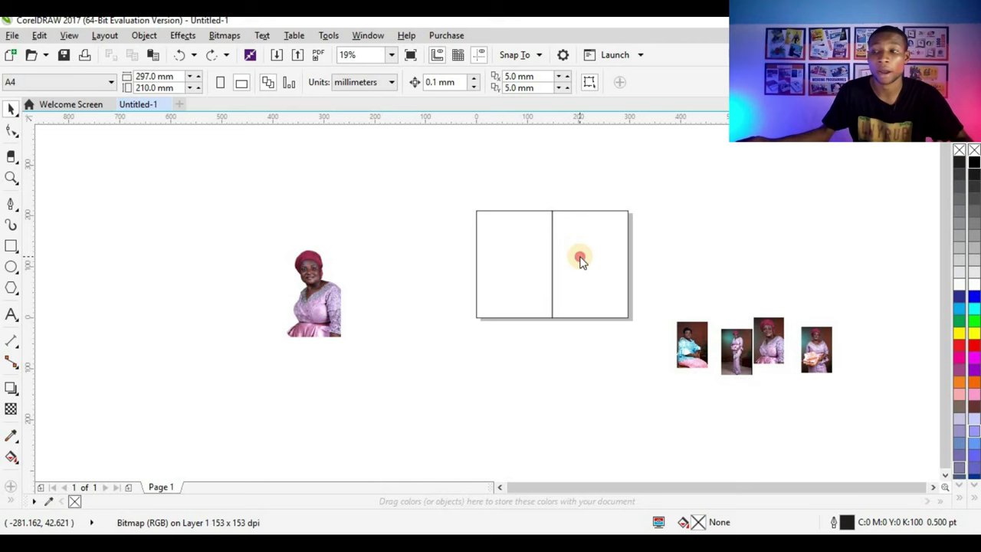
{"action": "left_click", "coordinate": [577, 257]}
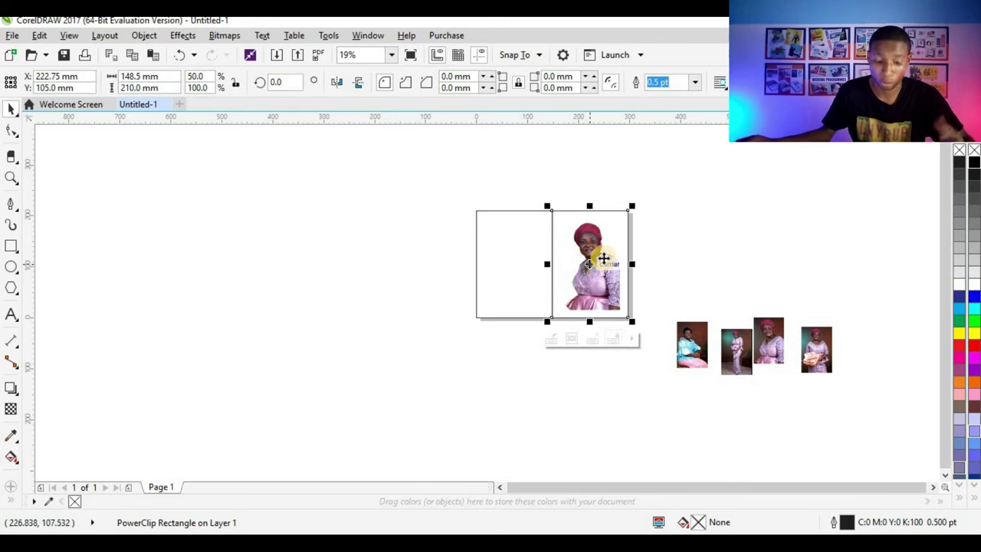
{"action": "scroll", "coordinate": [646, 260], "scroll_direction": "up", "scroll_amount": 2}
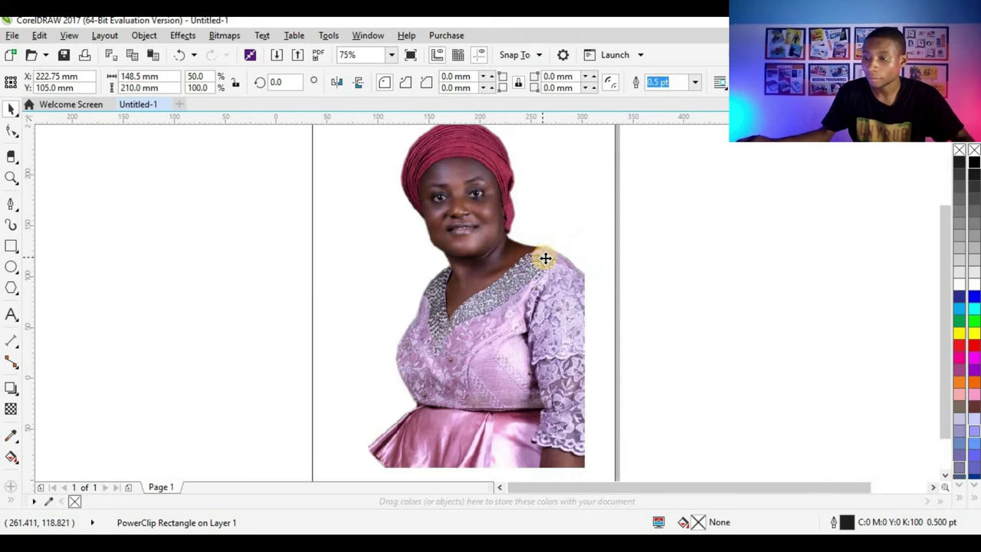
Step: Enlarge the portrait slightly and shift it right within the right panel
{"action": "scroll", "coordinate": [544, 257], "scroll_direction": "down", "scroll_amount": 2}
{"action": "left_click", "coordinate": [531, 306], "text": "ctrl"}
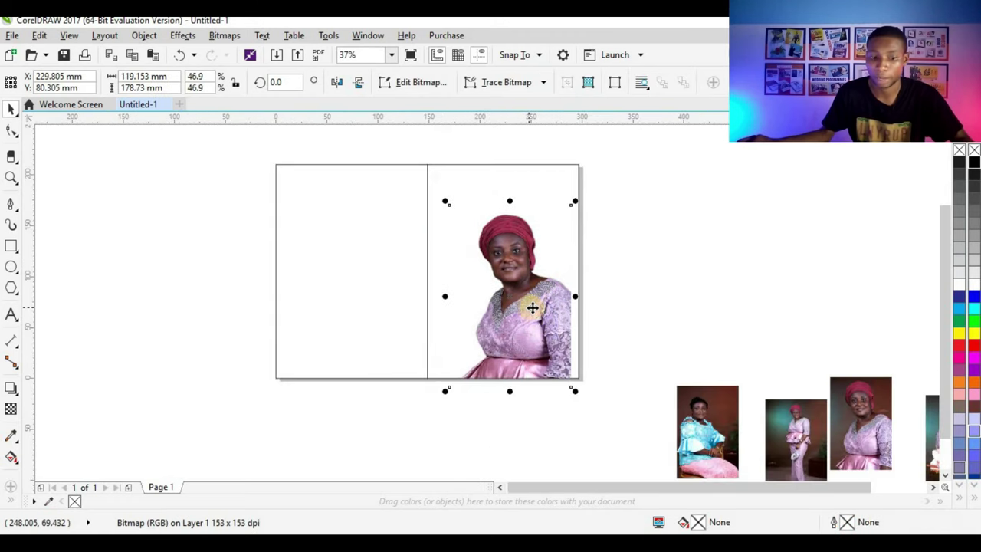
{"action": "left_click_drag", "start_coordinate": [532, 307], "coordinate": [544, 310]}
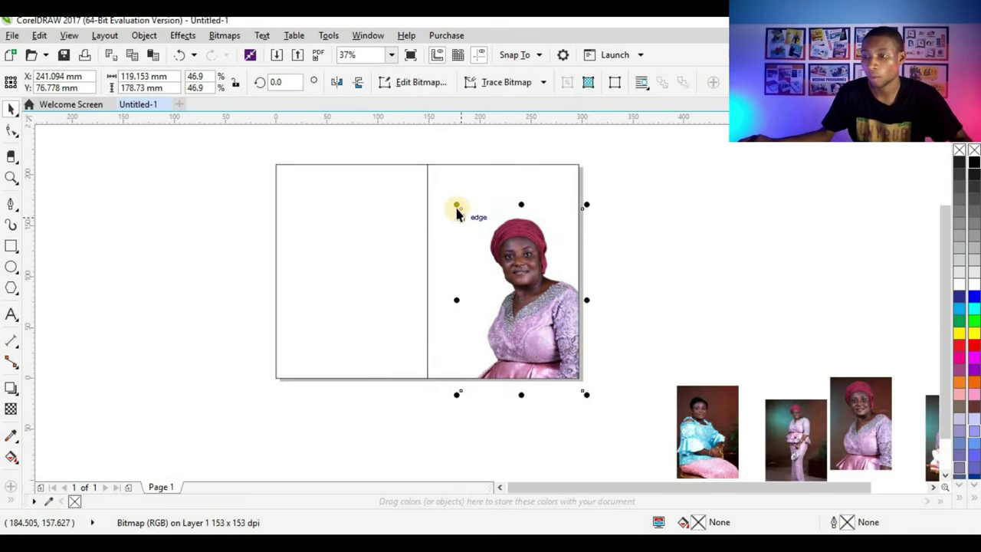
{"action": "left_click_drag", "start_coordinate": [457, 207], "coordinate": [414, 168]}
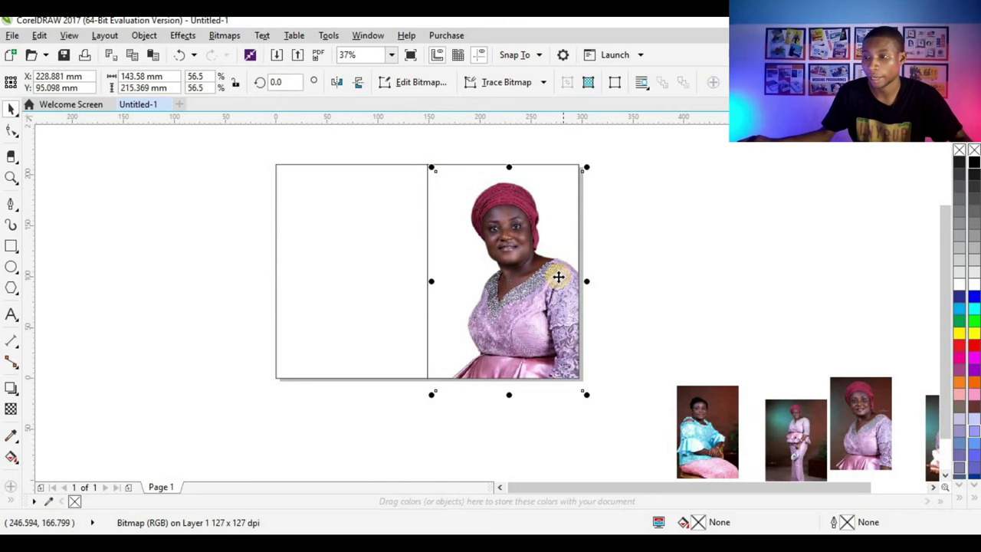
{"action": "left_click_drag", "start_coordinate": [558, 277], "coordinate": [569, 278]}
{"action": "left_click_drag", "start_coordinate": [444, 169], "coordinate": [436, 161]}
{"action": "left_click_drag", "start_coordinate": [513, 221], "coordinate": [538, 224]}
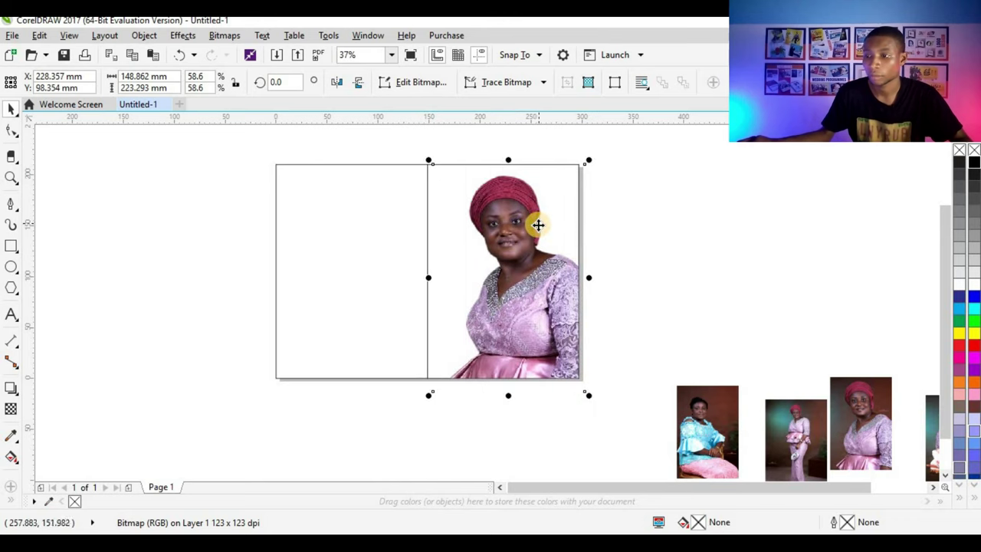
{"action": "left_click_drag", "start_coordinate": [538, 262], "coordinate": [549, 262]}
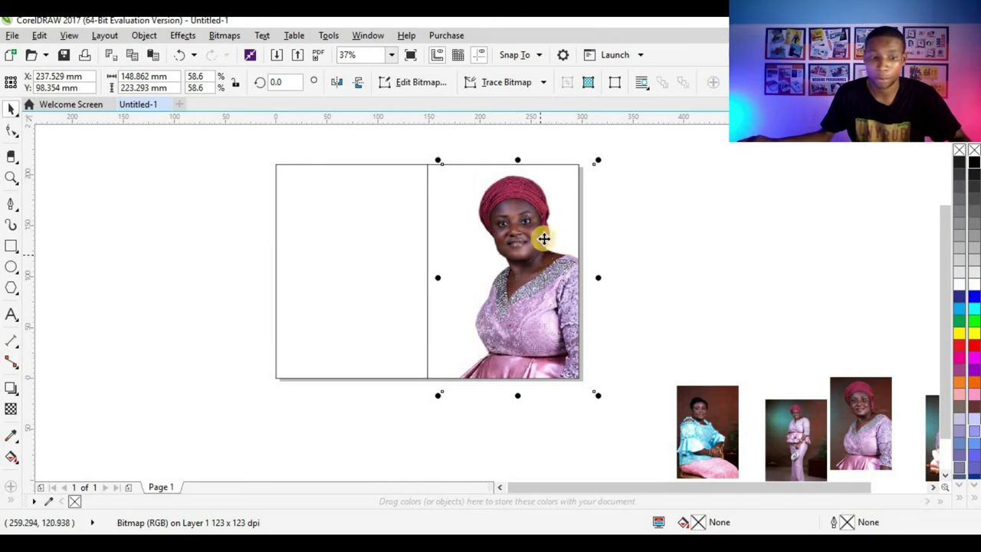
{"action": "scroll", "coordinate": [578, 222], "scroll_direction": "up", "scroll_amount": 2}
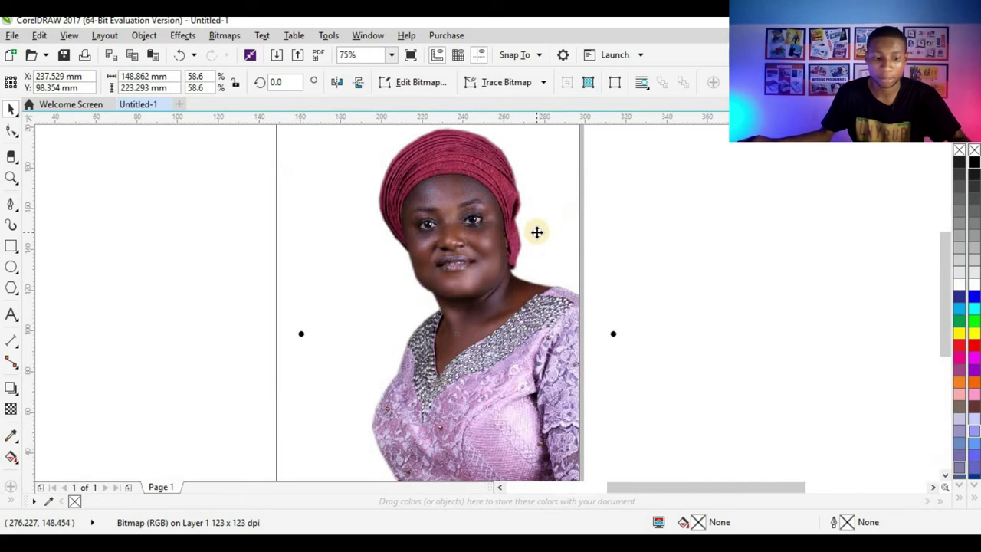
{"action": "scroll", "coordinate": [536, 230], "scroll_direction": "down", "scroll_amount": 2}
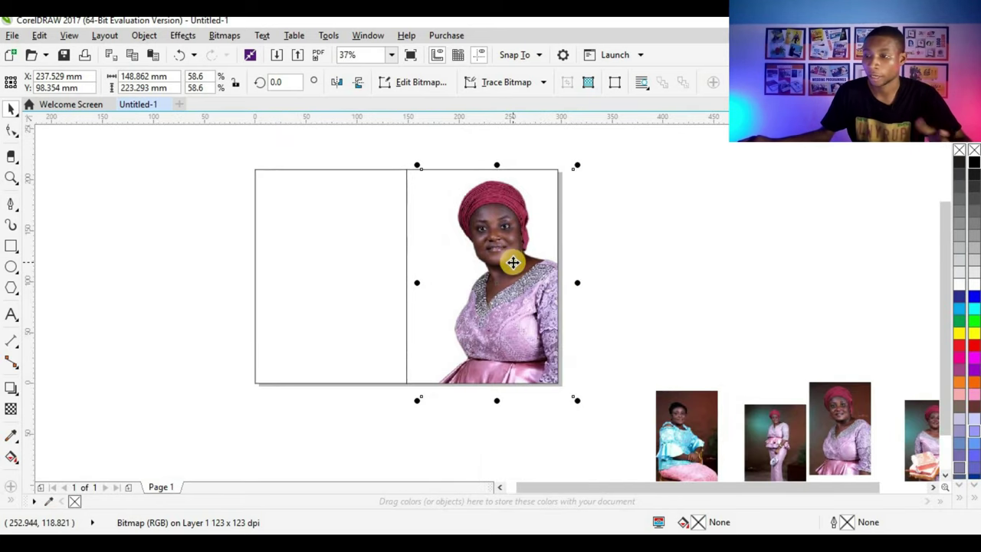
{"action": "left_click_drag", "start_coordinate": [513, 263], "coordinate": [514, 258]}
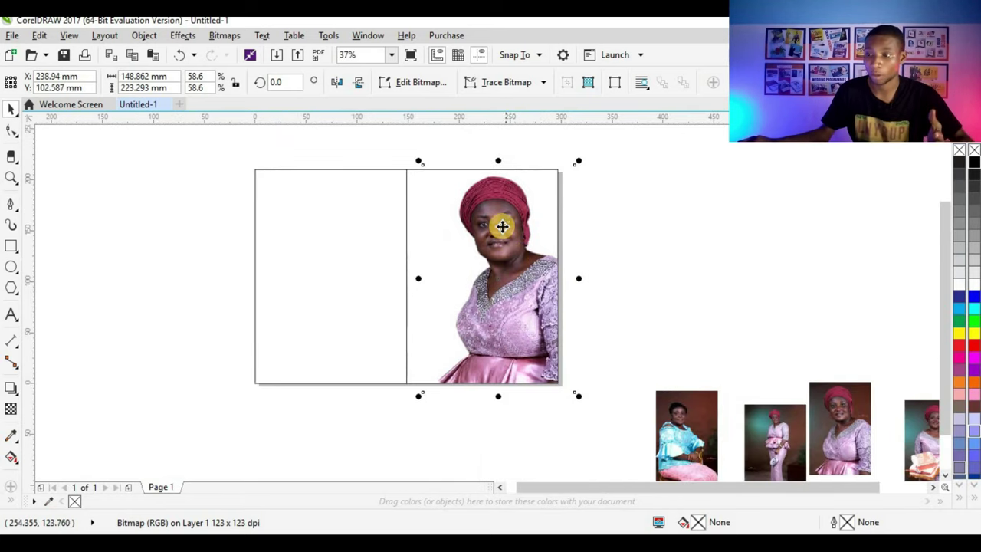
Step: Tilt the portrait to about 356.5° and reposition it slightly
{"action": "left_click", "coordinate": [502, 225]}
{"action": "left_click_drag", "start_coordinate": [580, 158], "coordinate": [586, 162]}
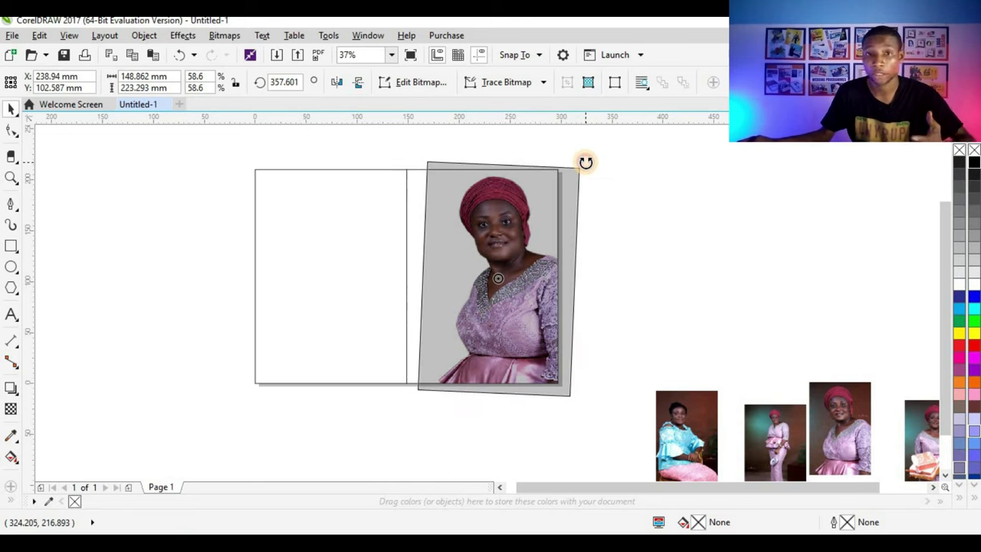
{"action": "left_click_drag", "start_coordinate": [586, 162], "coordinate": [585, 164]}
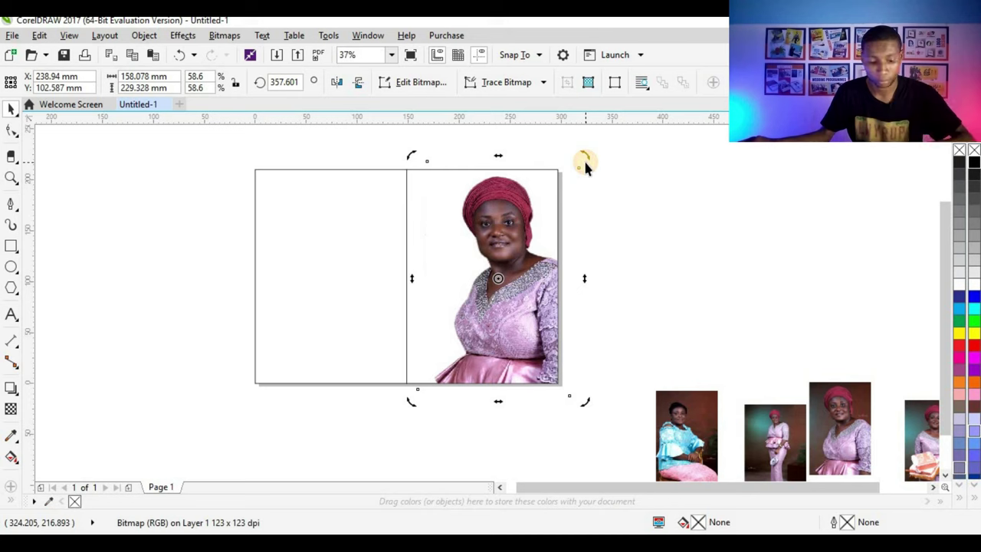
{"action": "key", "text": "ctrl+z"}
{"action": "left_click", "coordinate": [506, 204]}
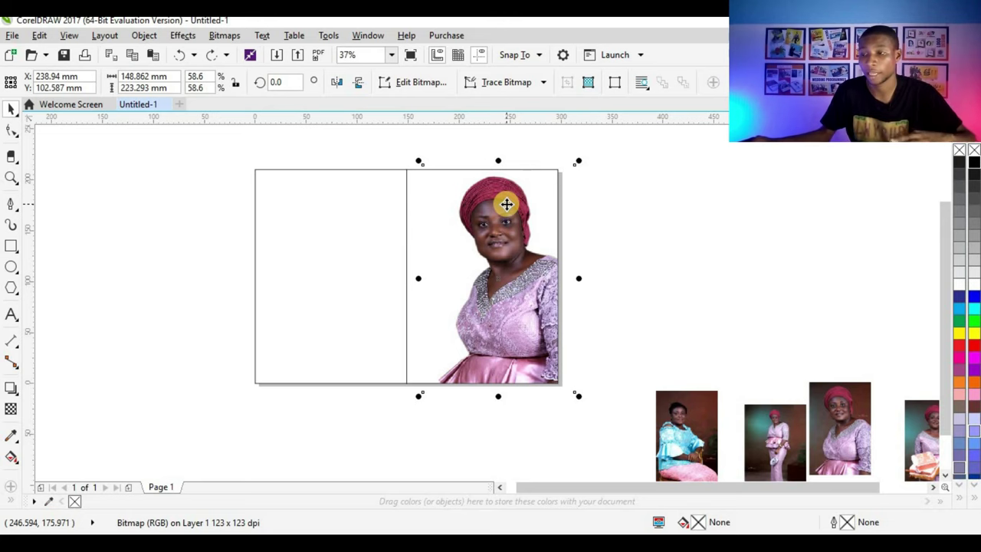
{"action": "left_click", "coordinate": [499, 214]}
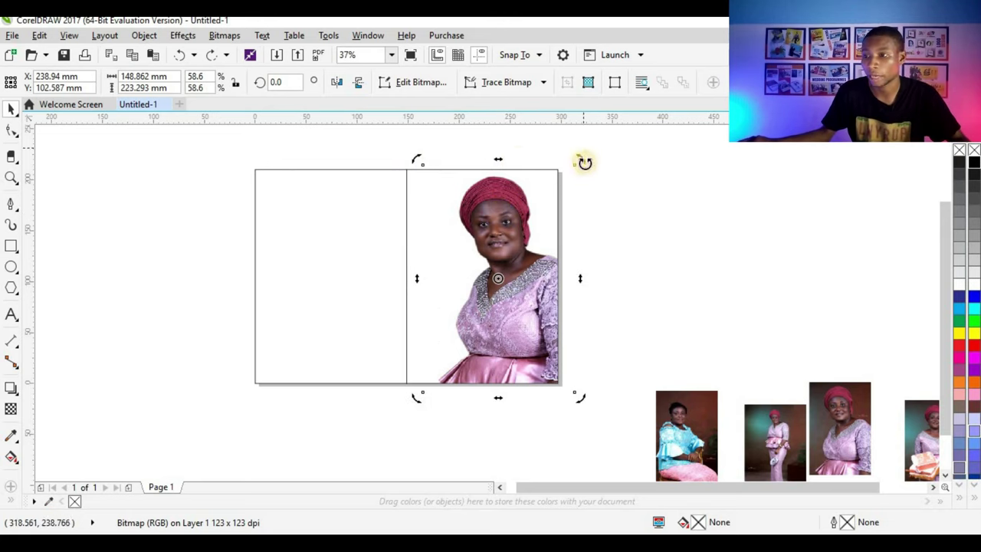
{"action": "left_click_drag", "start_coordinate": [585, 163], "coordinate": [586, 165]}
{"action": "left_click", "coordinate": [520, 206]}
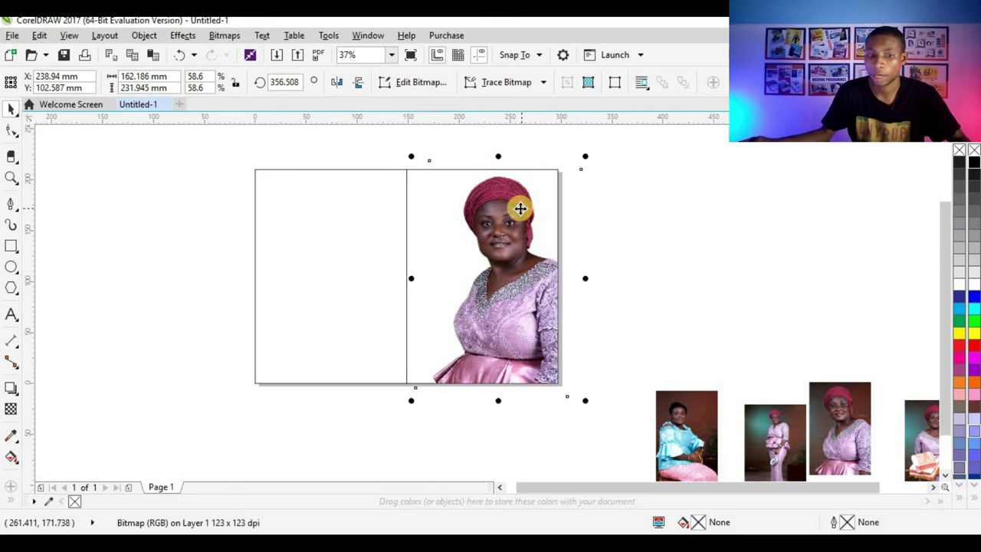
{"action": "left_click_drag", "start_coordinate": [519, 208], "coordinate": [512, 222]}
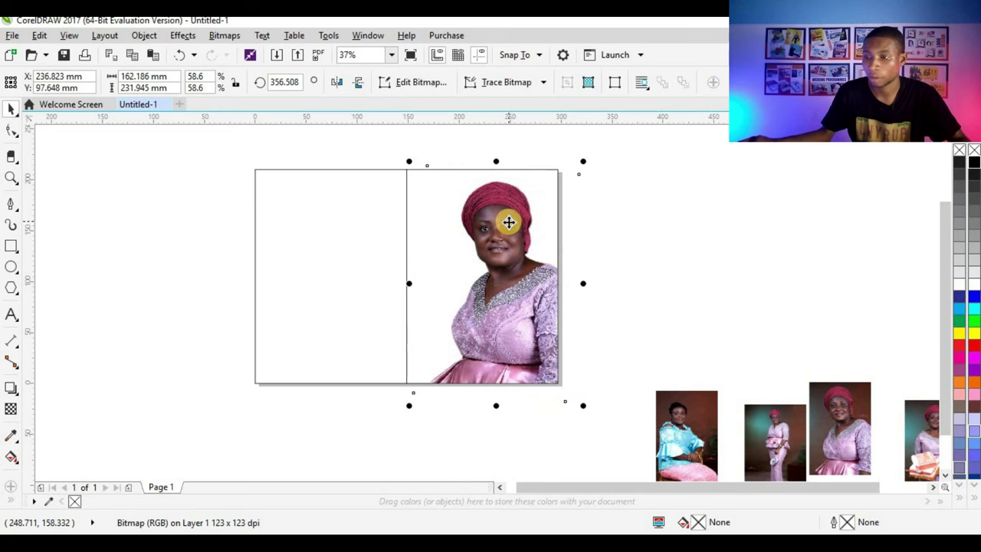
{"action": "left_click", "coordinate": [607, 234]}
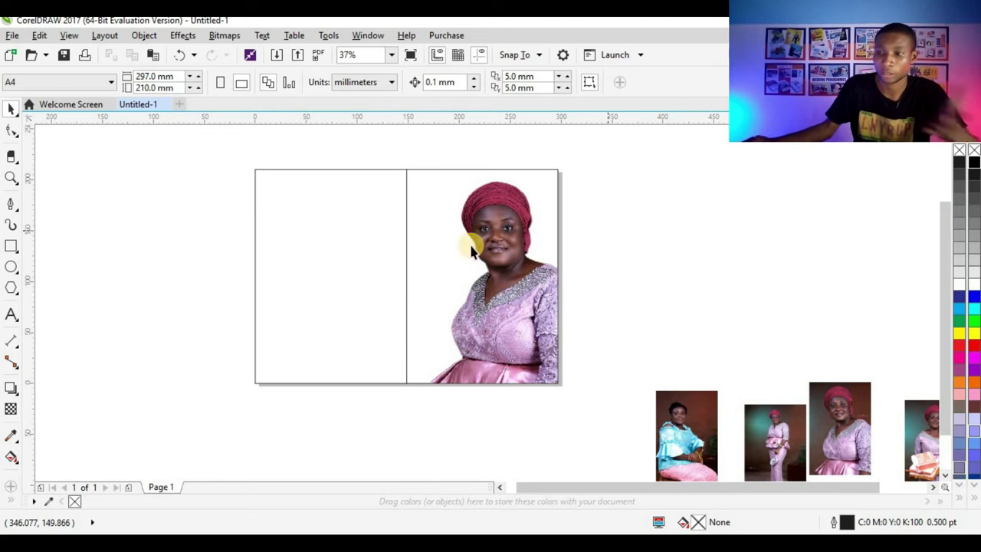
Step: Remove the outline from the right photo panel using the X swatch
{"action": "left_click", "coordinate": [512, 258]}
{"action": "scroll", "coordinate": [512, 258], "scroll_direction": "up", "scroll_amount": 2}
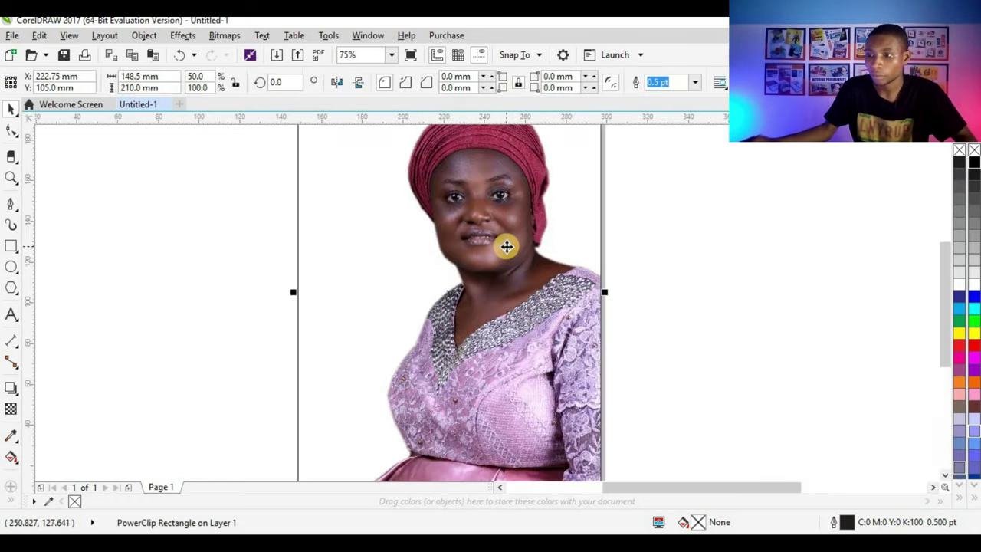
{"action": "scroll", "coordinate": [497, 259], "scroll_direction": "down", "scroll_amount": 2}
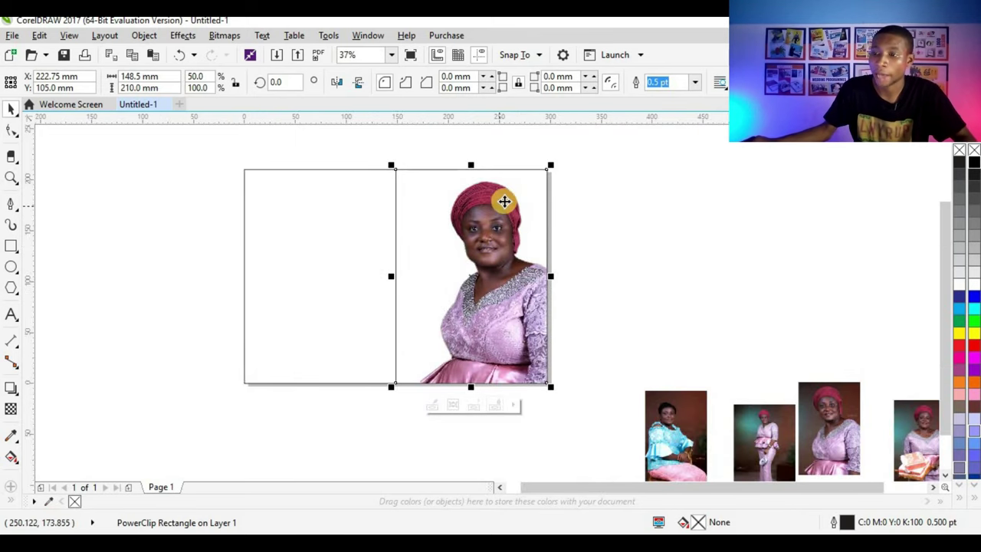
{"action": "key", "text": "Escape"}
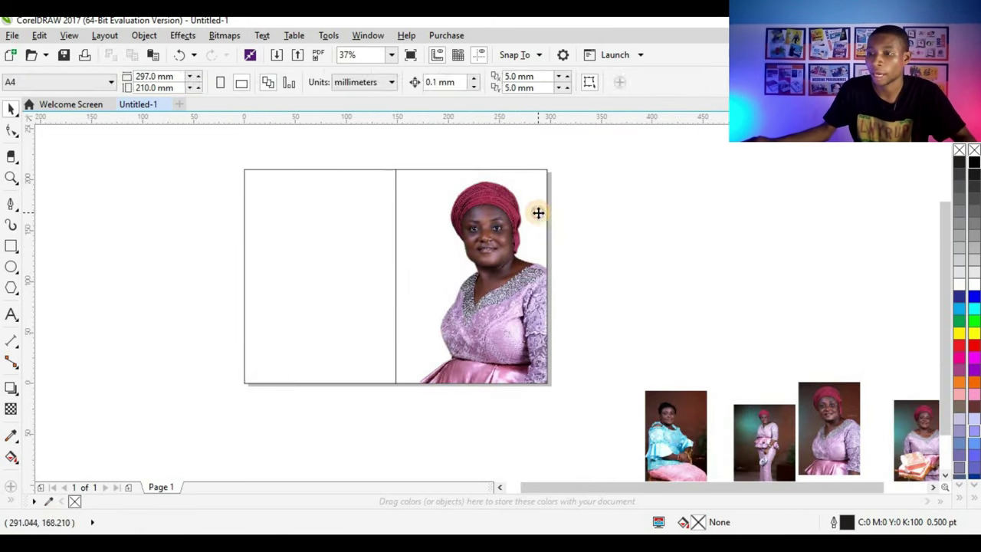
{"action": "left_click", "coordinate": [540, 213]}
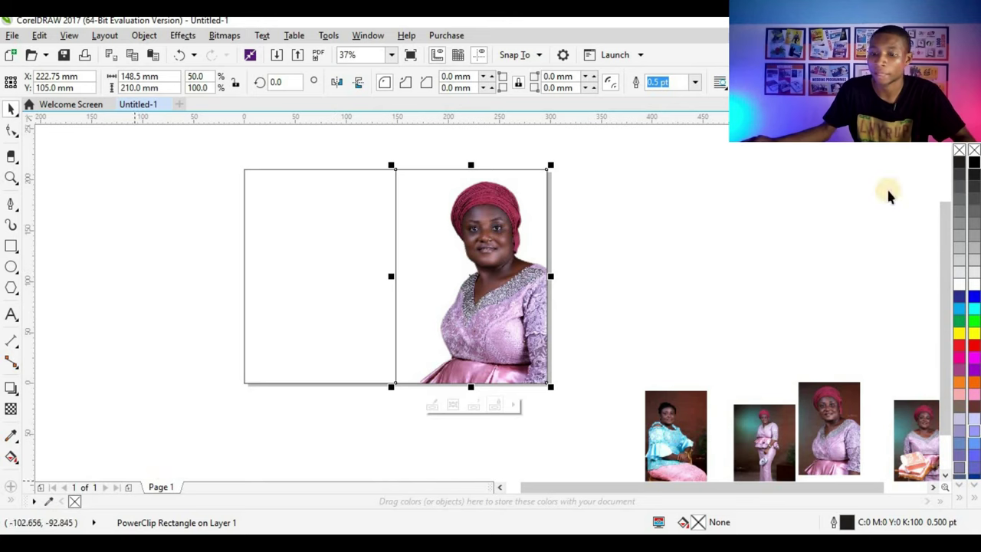
{"action": "left_click", "coordinate": [960, 151]}
{"action": "key", "text": "Escape"}
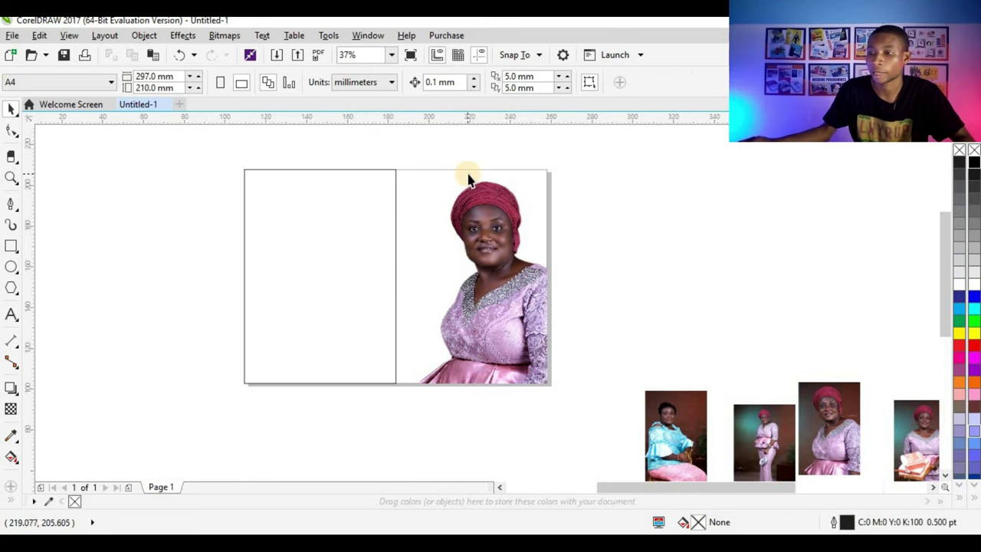
{"action": "scroll", "coordinate": [470, 179], "scroll_direction": "up", "scroll_amount": 2}
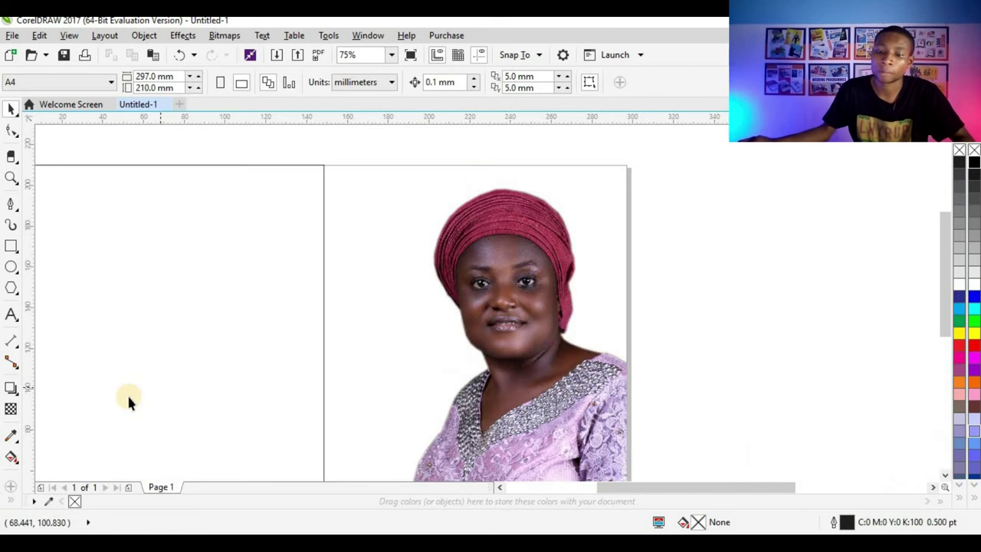
Step: Fill the right panel with the turban's maroon (C:30 M:100 Y:58 K:22) via the Color Eyedropper
{"action": "left_click", "coordinate": [9, 435]}
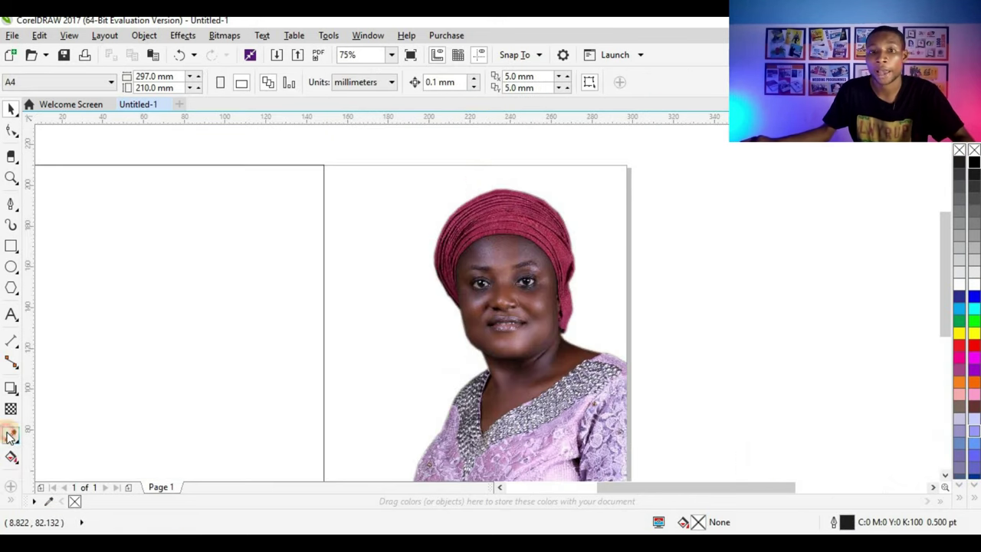
{"action": "scroll", "coordinate": [486, 215], "scroll_direction": "up", "scroll_amount": 4}
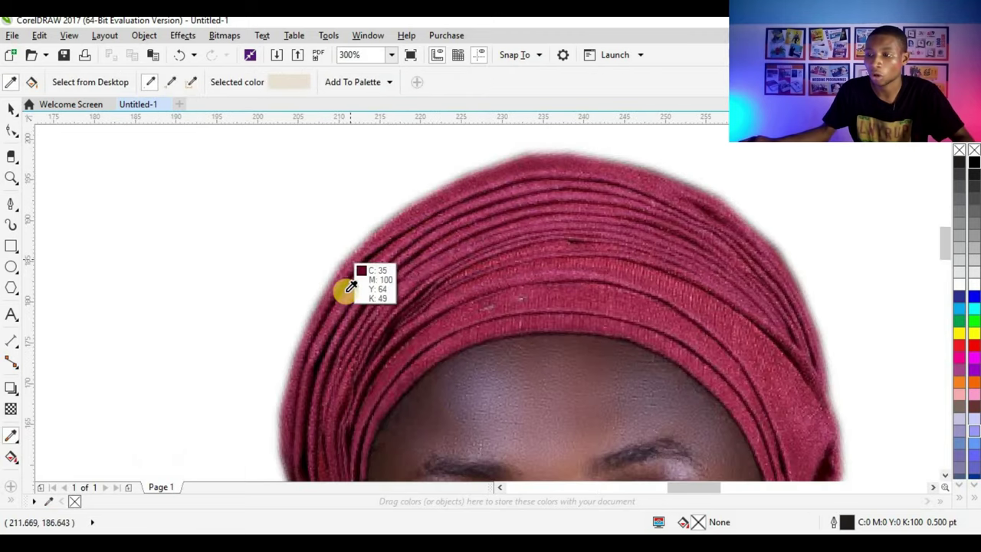
{"action": "scroll", "coordinate": [566, 209], "scroll_direction": "up", "scroll_amount": 2}
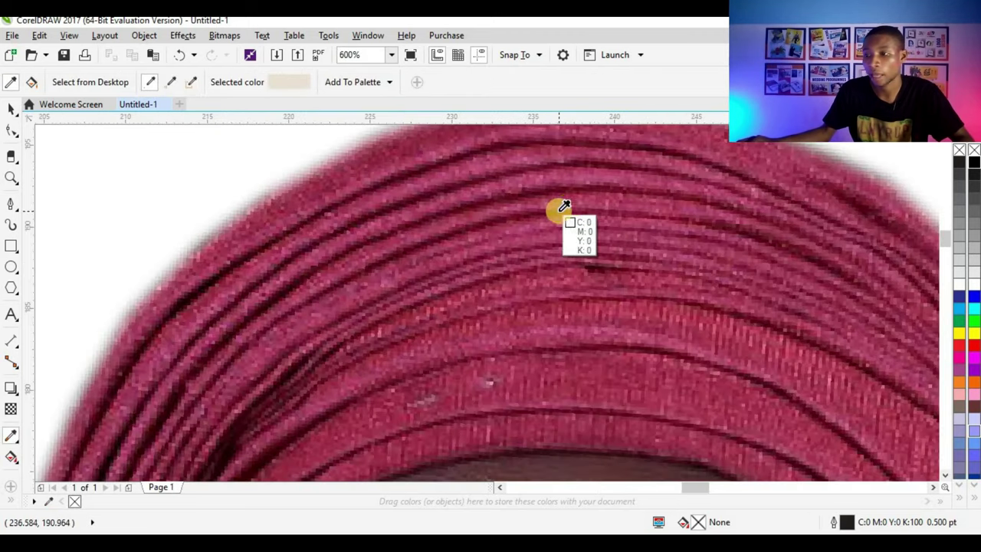
{"action": "scroll", "coordinate": [568, 203], "scroll_direction": "down", "scroll_amount": 2}
{"action": "scroll", "coordinate": [520, 194], "scroll_direction": "down", "scroll_amount": 2}
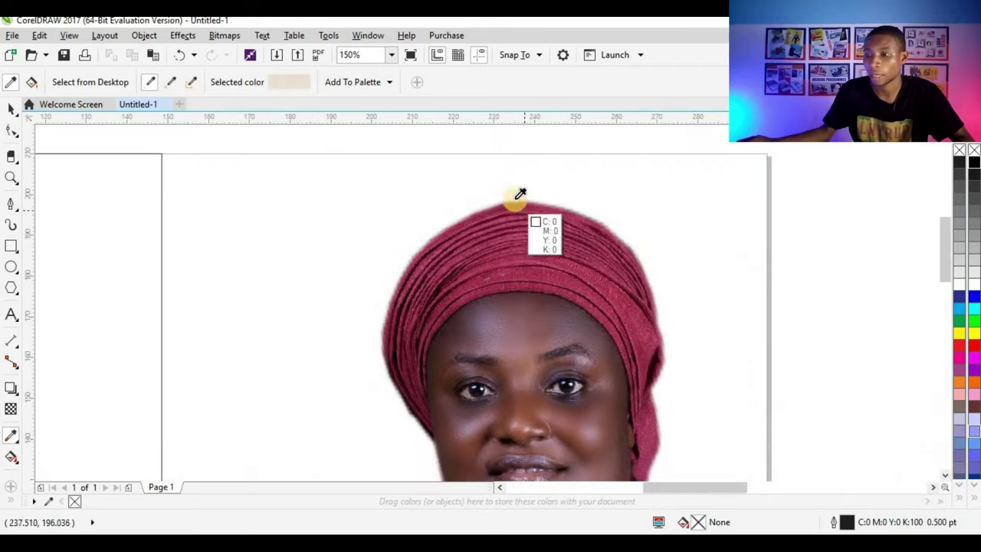
{"action": "left_click", "coordinate": [500, 209]}
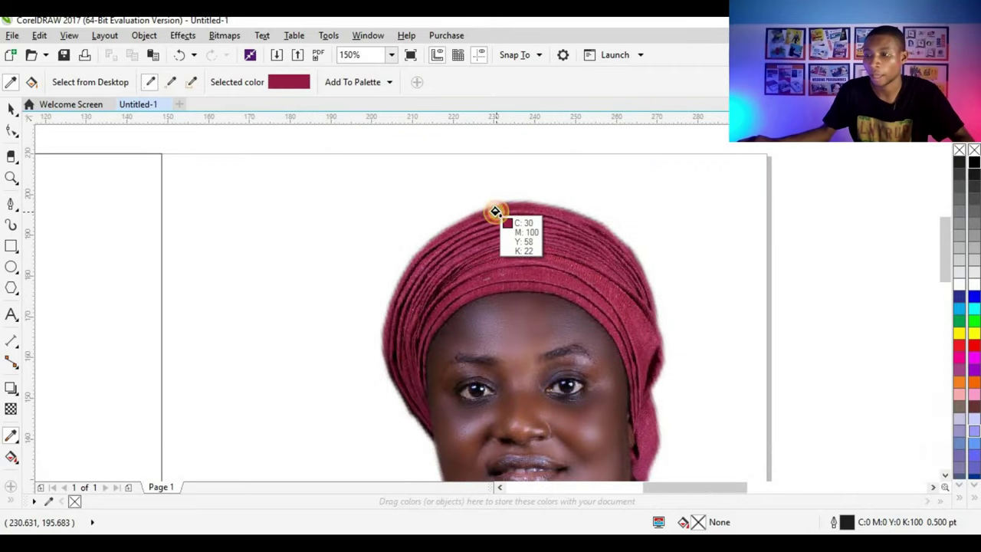
{"action": "left_click", "coordinate": [329, 191]}
{"action": "scroll", "coordinate": [384, 193], "scroll_direction": "down", "scroll_amount": 4}
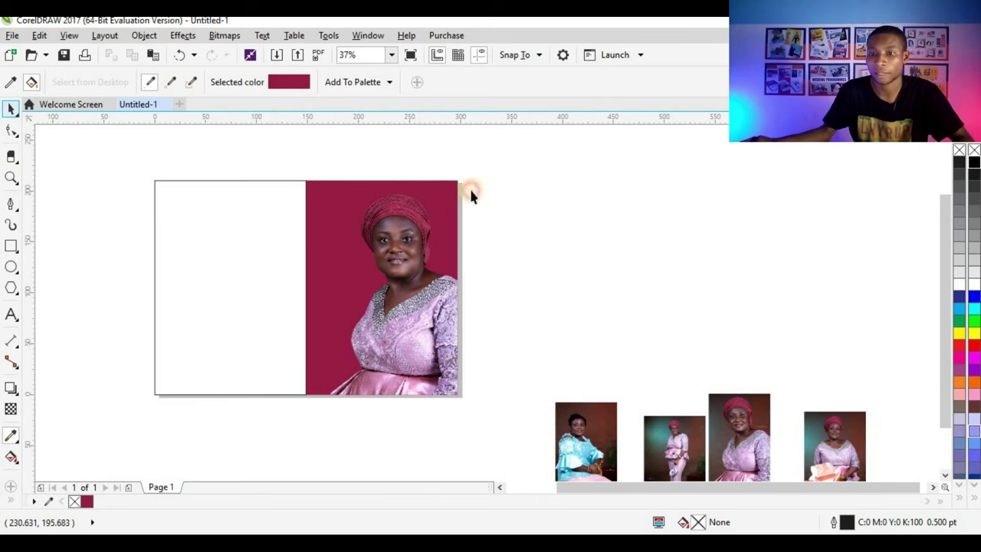
{"action": "key", "text": "space"}
{"action": "scroll", "coordinate": [329, 228], "scroll_direction": "up", "scroll_amount": 2}
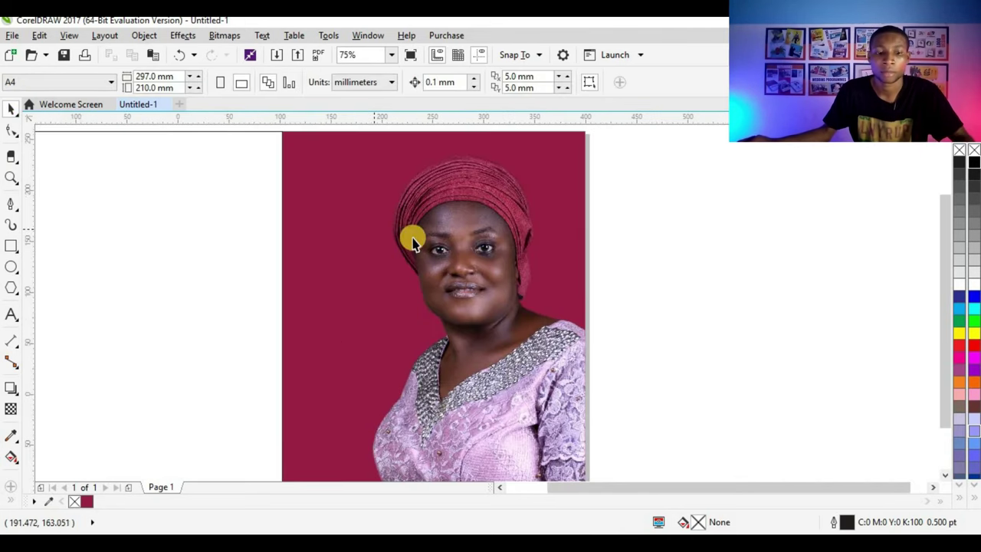
{"action": "scroll", "coordinate": [394, 291], "scroll_direction": "down", "scroll_amount": 3}
{"action": "scroll", "coordinate": [449, 290], "scroll_direction": "up", "scroll_amount": 2}
{"action": "scroll", "coordinate": [449, 289], "scroll_direction": "up", "scroll_amount": 2}
{"action": "left_click", "coordinate": [449, 289]}
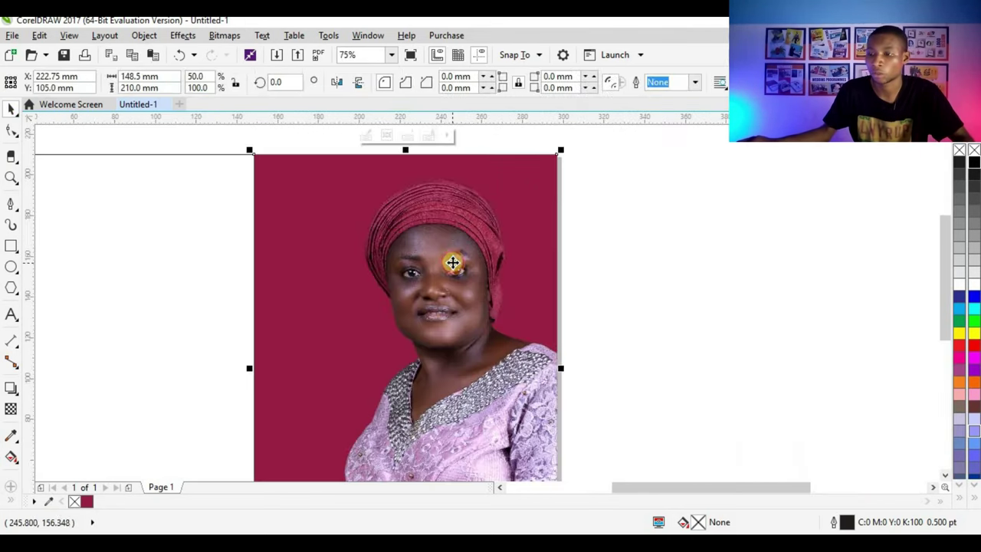
{"action": "scroll", "coordinate": [418, 280], "scroll_direction": "down", "scroll_amount": 2}
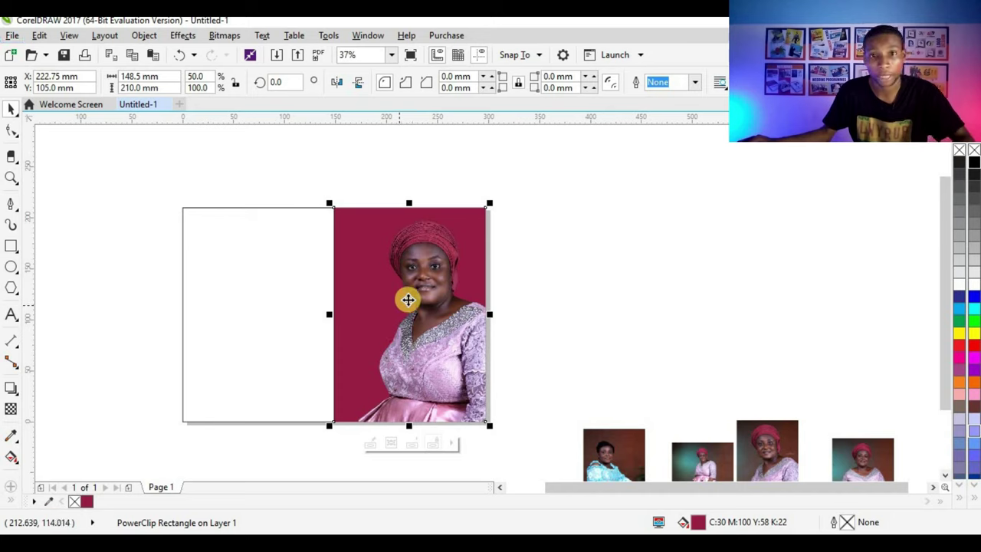
Step: Open the right panel's PowerClip contents for editing and select the full portrait
{"action": "left_click", "coordinate": [437, 257], "text": "ctrl"}
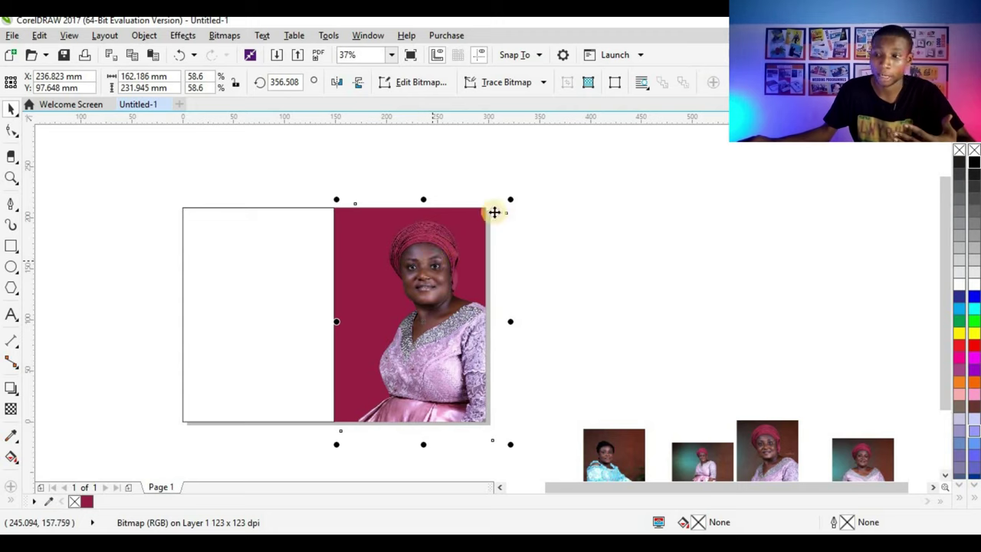
{"action": "left_click", "coordinate": [528, 185]}
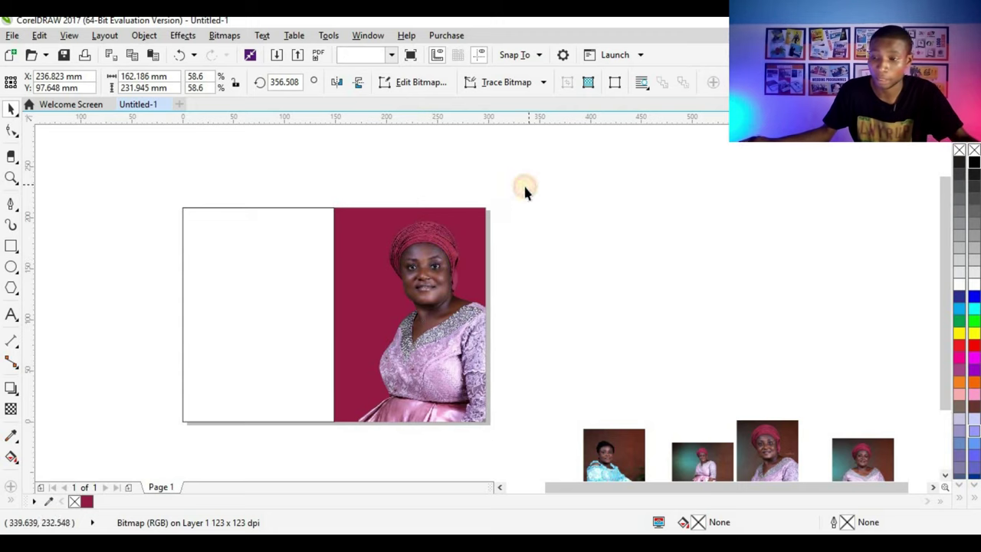
{"action": "left_click", "coordinate": [393, 382]}
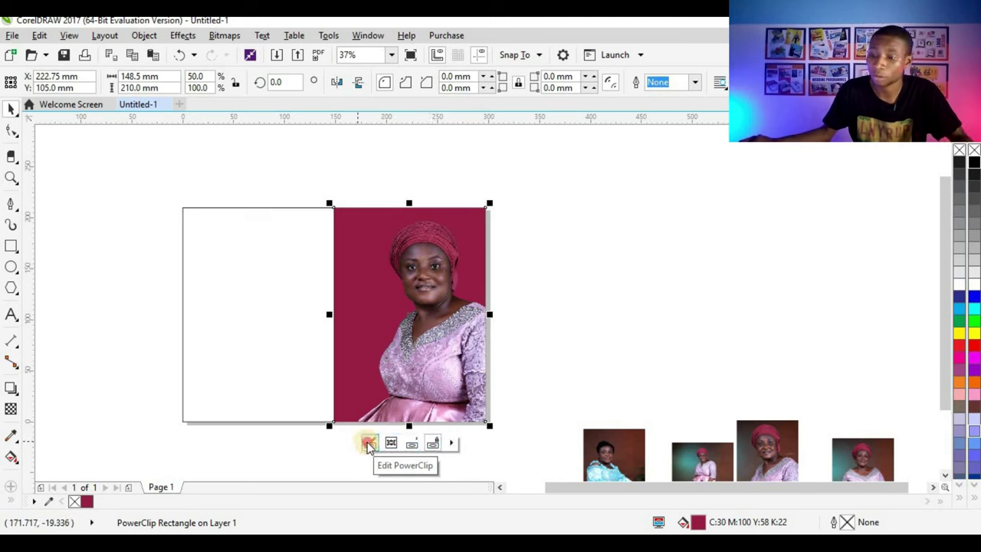
{"action": "left_click", "coordinate": [366, 442]}
{"action": "left_click", "coordinate": [425, 355]}
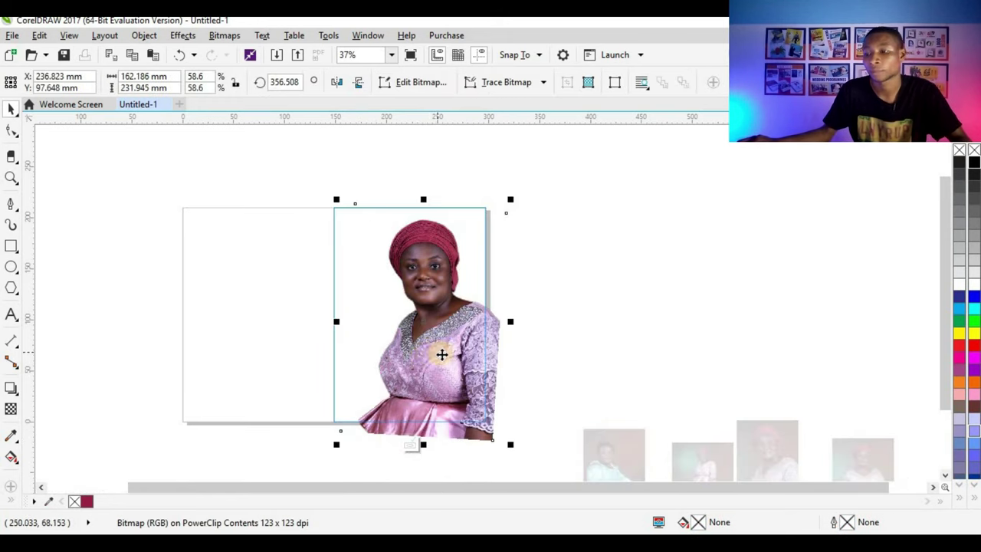
Step: Duplicate the portrait, mirror it horizontally, and scale it to 70% overlapping the original
{"action": "left_click_drag", "start_coordinate": [462, 350], "coordinate": [252, 327]}
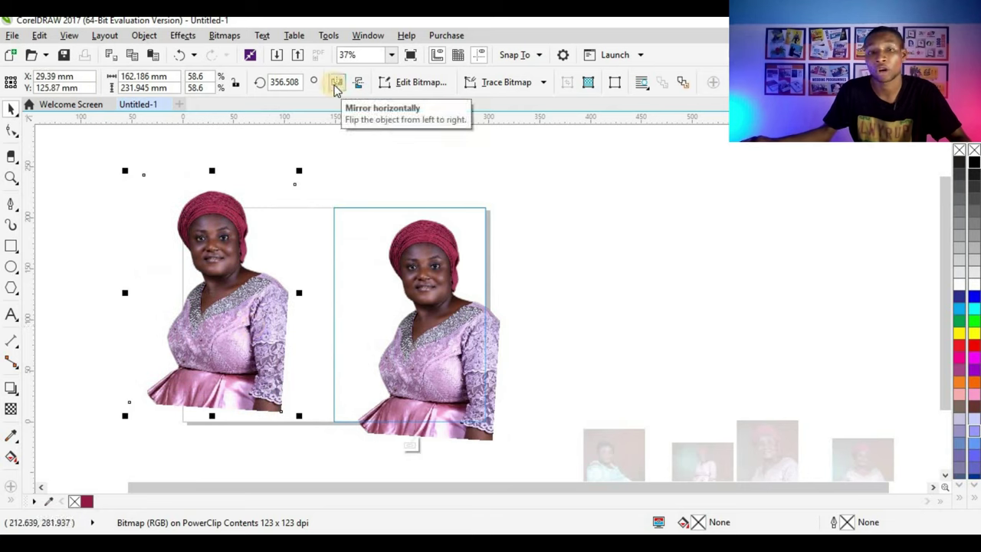
{"action": "left_click", "coordinate": [335, 84]}
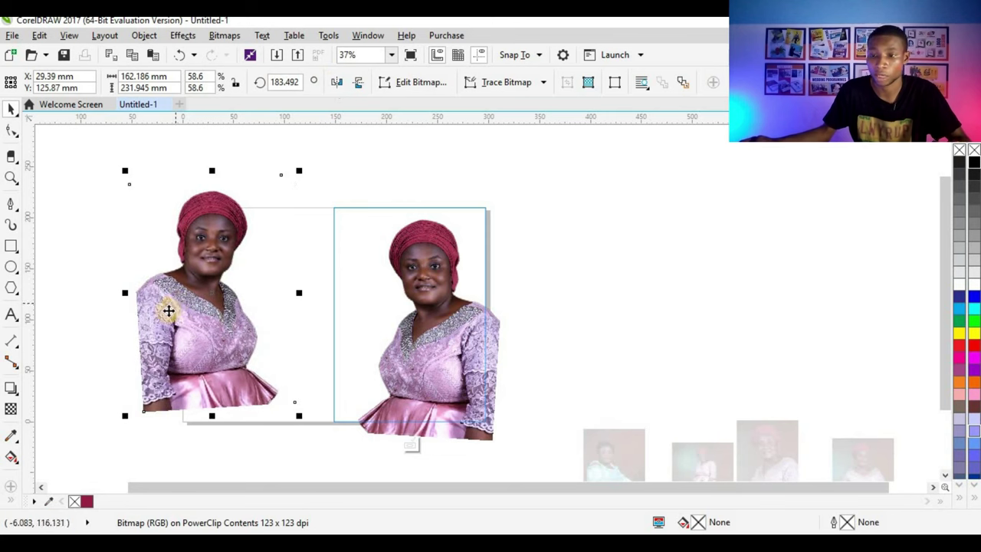
{"action": "left_click_drag", "start_coordinate": [166, 310], "coordinate": [322, 320]}
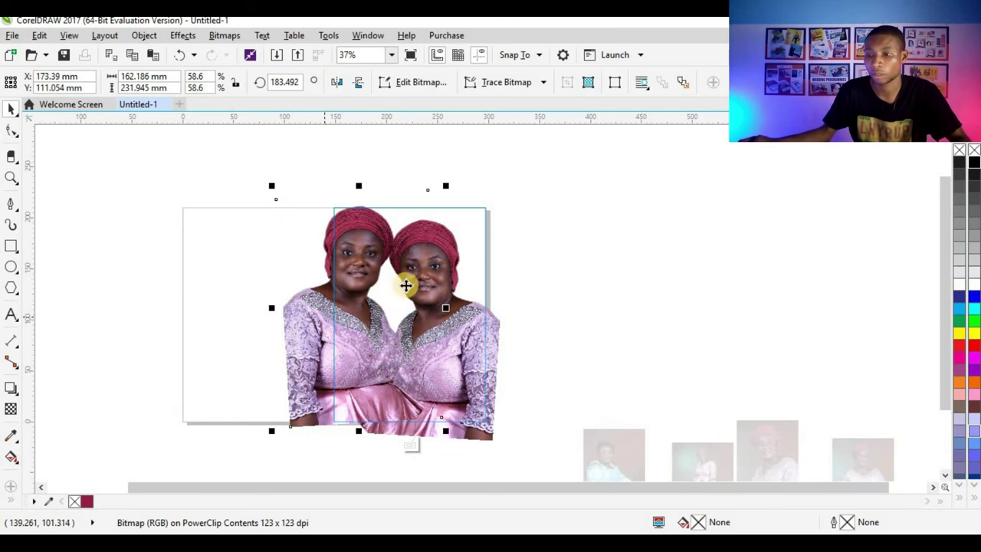
{"action": "left_click_drag", "start_coordinate": [446, 186], "coordinate": [462, 162]}
{"action": "left_click_drag", "start_coordinate": [370, 248], "coordinate": [375, 248]}
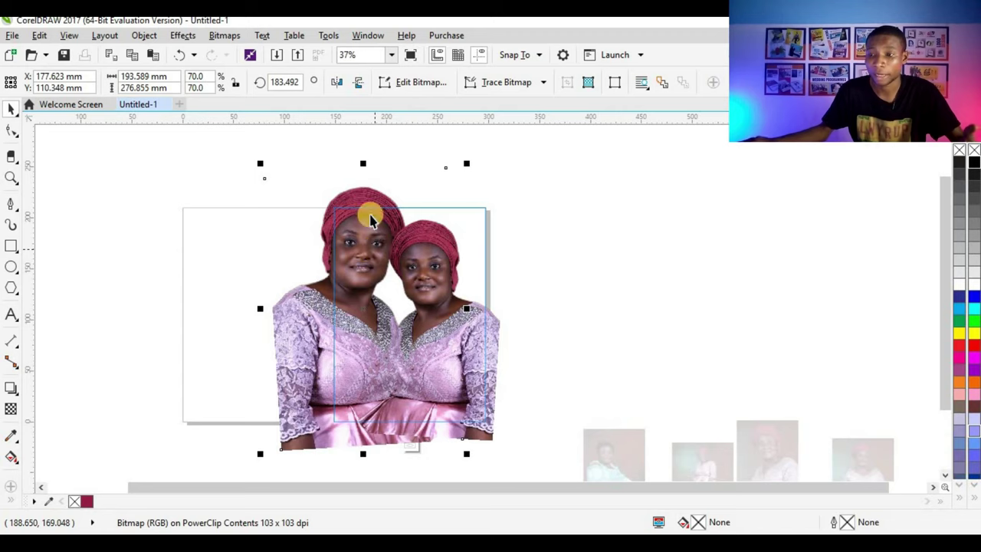
Step: Set the mirrored portrait copy's transparency merge mode to Overlay and finish editing the PowerClip frame
{"action": "left_click", "coordinate": [11, 409]}
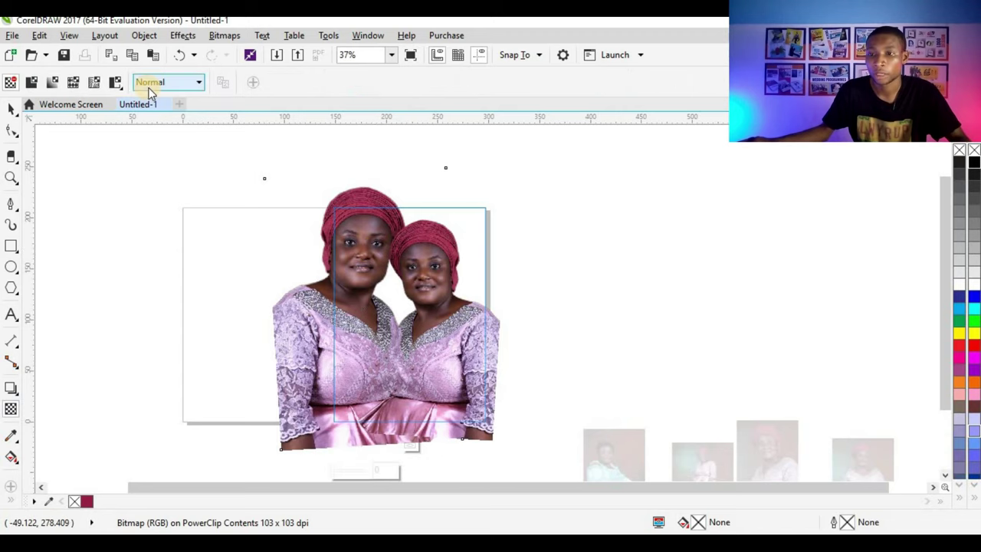
{"action": "left_click", "coordinate": [162, 87]}
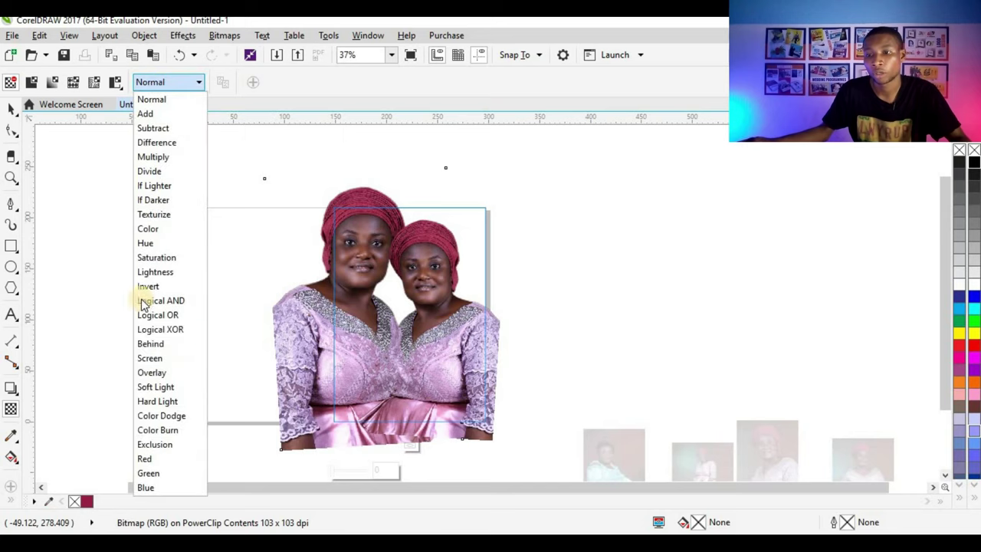
{"action": "left_click", "coordinate": [160, 372]}
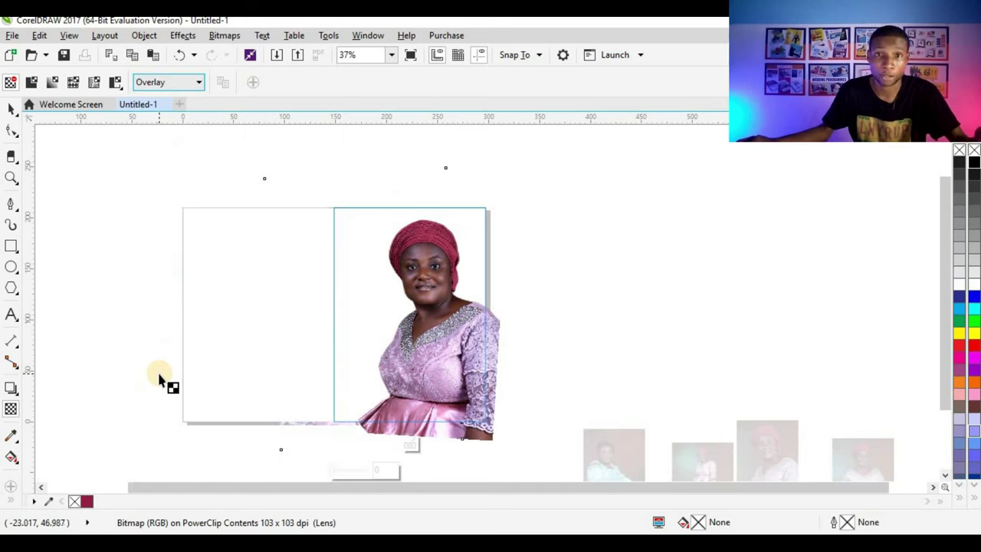
{"action": "left_click", "coordinate": [12, 110]}
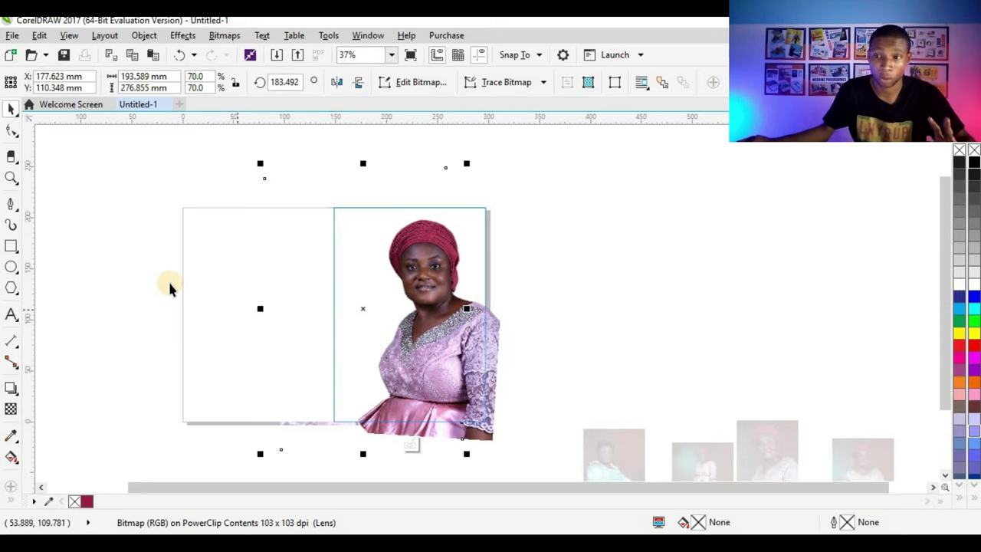
{"action": "left_click", "coordinate": [134, 247]}
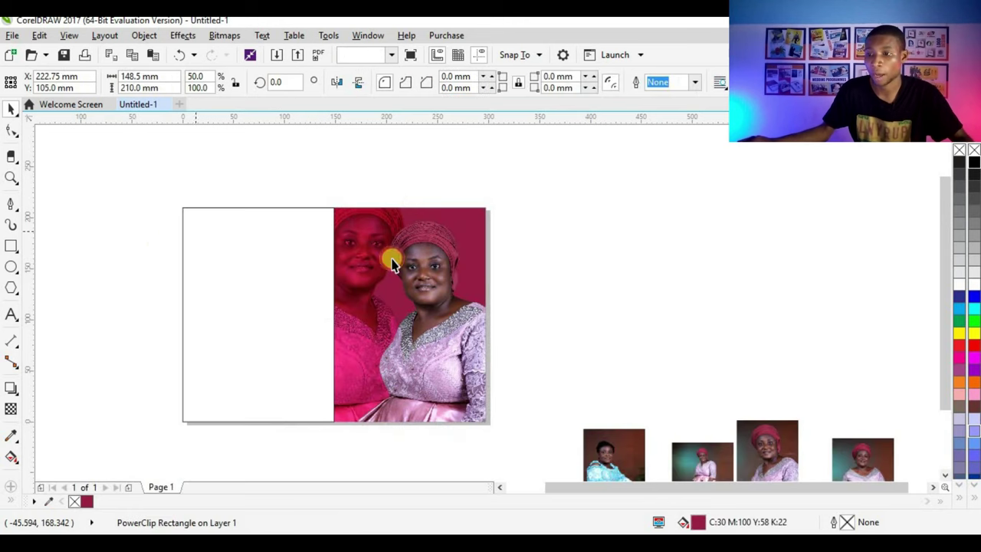
Step: Select the mirrored Lens bitmap copy of the portrait and bring up the Transparency tool for it
{"action": "key", "text": "Escape"}
{"action": "scroll", "coordinate": [390, 258], "scroll_direction": "up", "scroll_amount": 2}
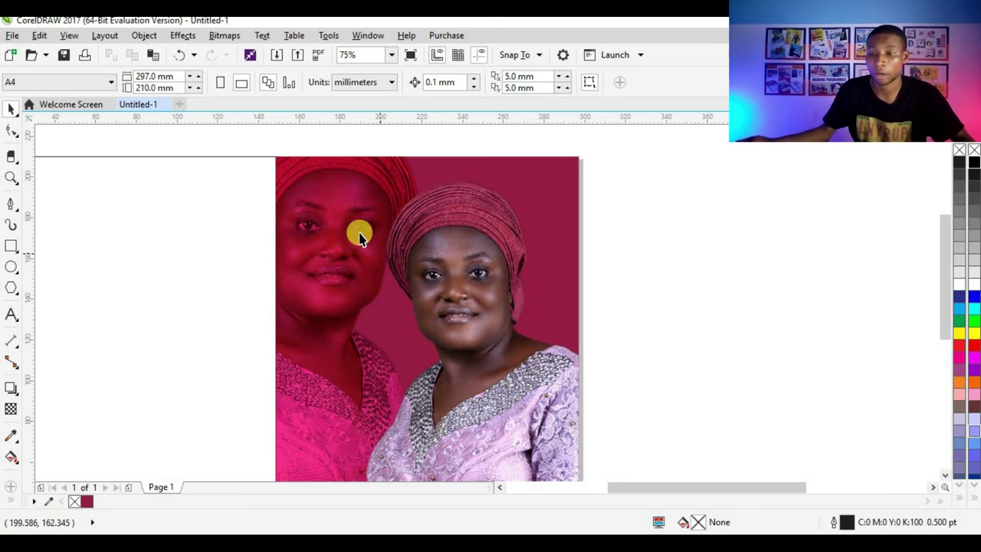
{"action": "left_click", "coordinate": [357, 230]}
{"action": "scroll", "coordinate": [336, 243], "scroll_direction": "down", "scroll_amount": 2}
{"action": "scroll", "coordinate": [334, 239], "scroll_direction": "up", "scroll_amount": 2}
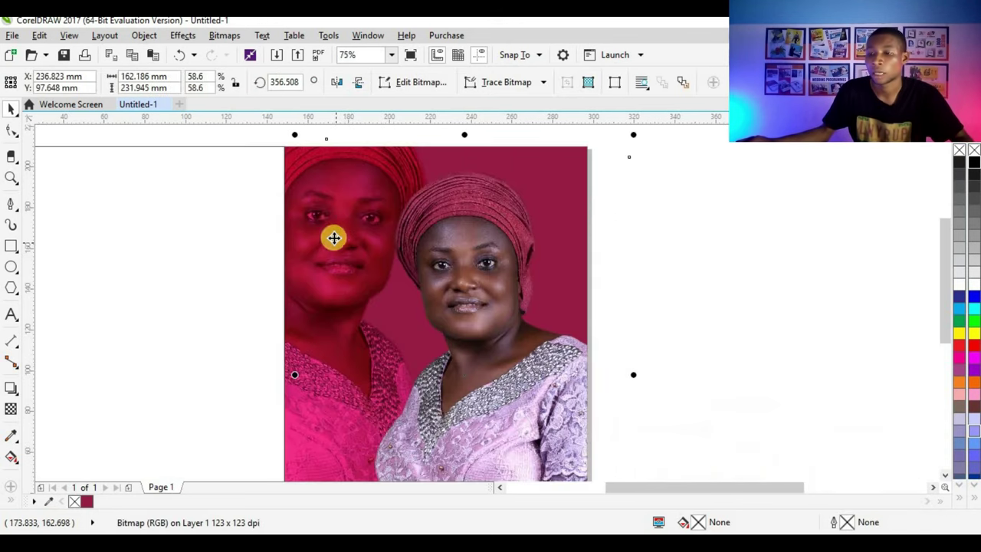
{"action": "scroll", "coordinate": [341, 238], "scroll_direction": "down", "scroll_amount": 2}
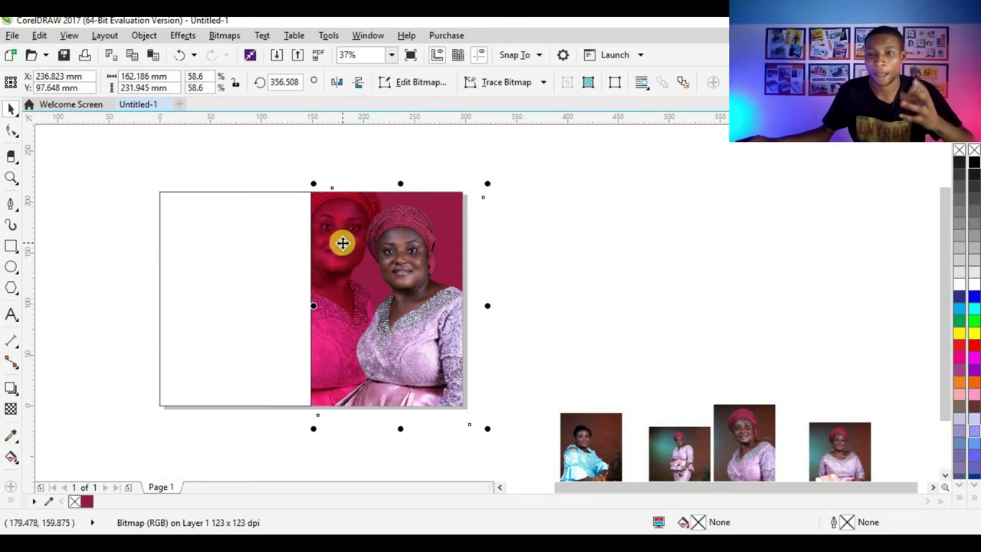
{"action": "scroll", "coordinate": [343, 243], "scroll_direction": "up", "scroll_amount": 2}
{"action": "left_click", "coordinate": [332, 230]}
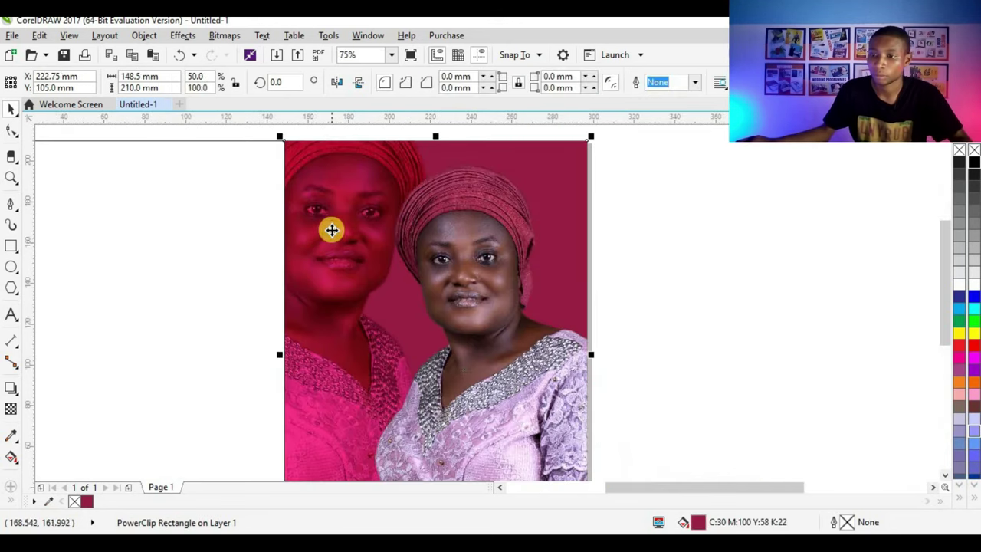
{"action": "left_click", "coordinate": [329, 232]}
{"action": "scroll", "coordinate": [322, 237], "scroll_direction": "down", "scroll_amount": 2}
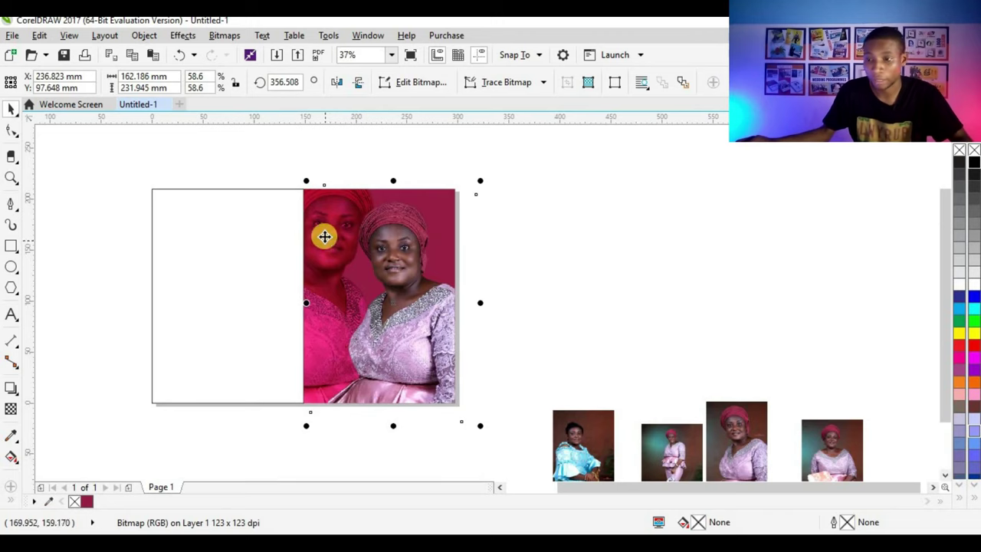
{"action": "left_click", "coordinate": [324, 237]}
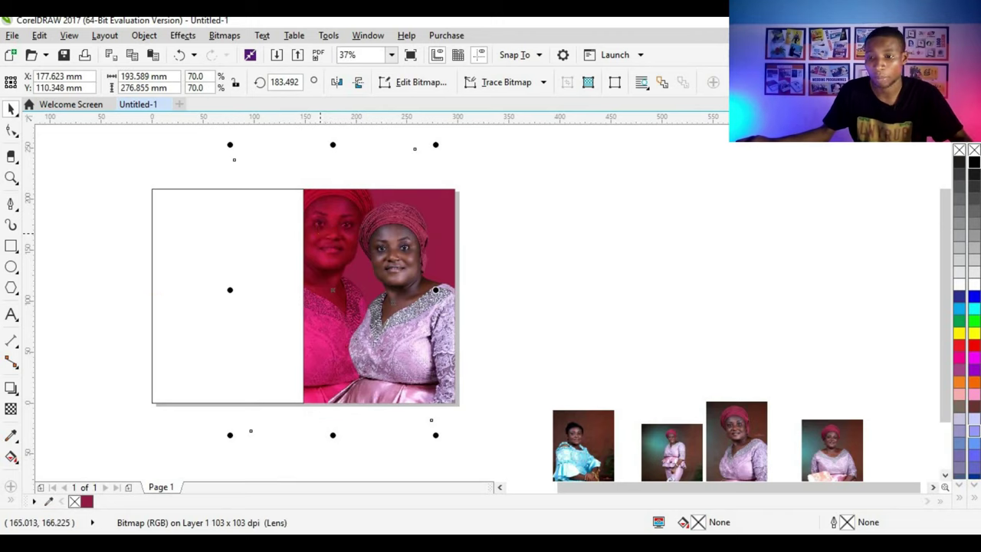
{"action": "left_click", "coordinate": [11, 409]}
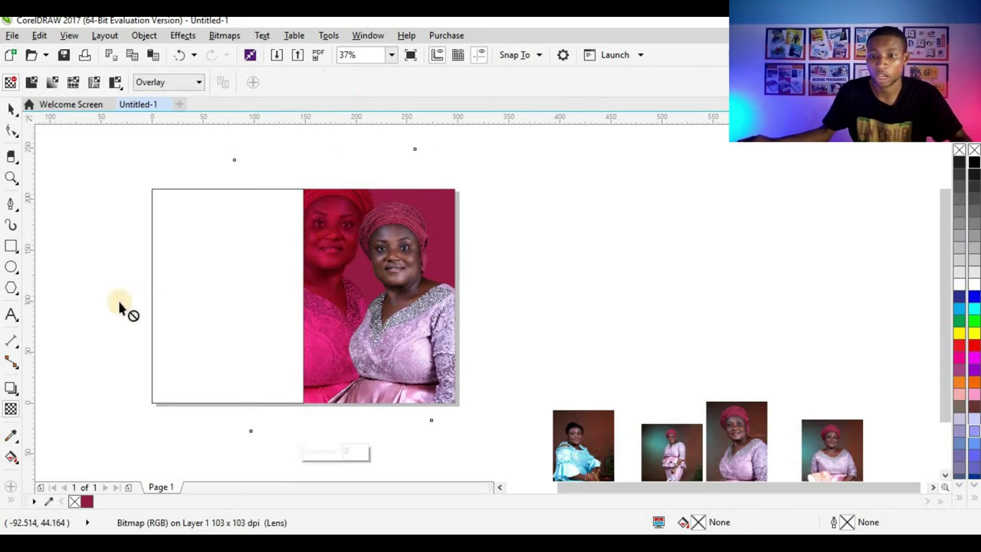
Step: Apply Uniform transparency to the mirrored copy and raise it from 50 to 74
{"action": "left_click", "coordinate": [32, 83]}
{"action": "scroll", "coordinate": [344, 219], "scroll_direction": "up", "scroll_amount": 4}
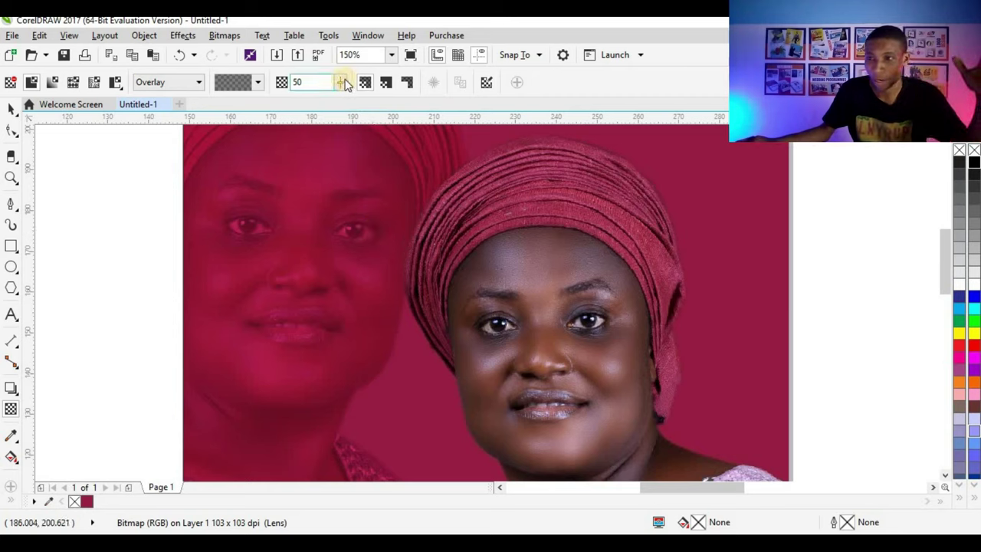
{"action": "left_click_drag", "start_coordinate": [341, 88], "coordinate": [351, 100]}
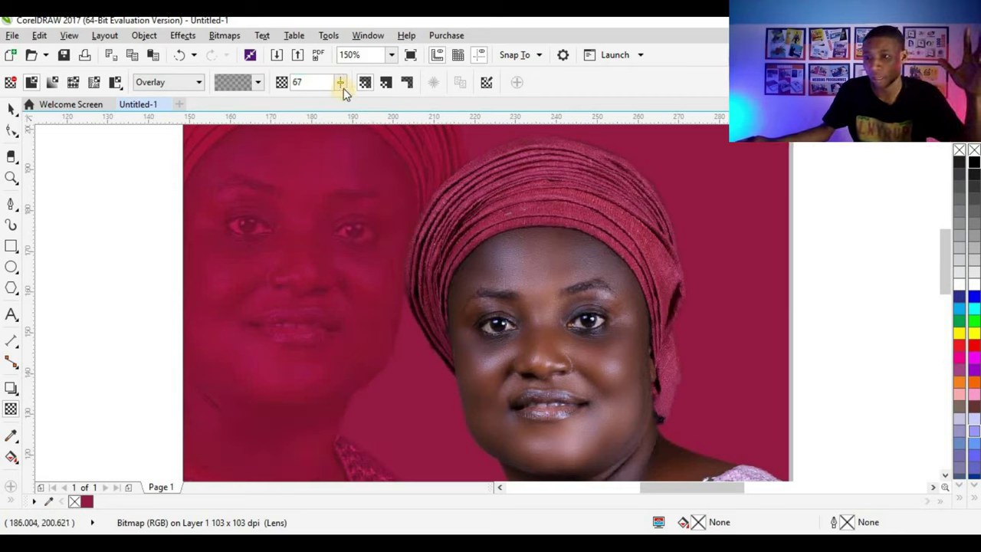
{"action": "left_click", "coordinate": [340, 84]}
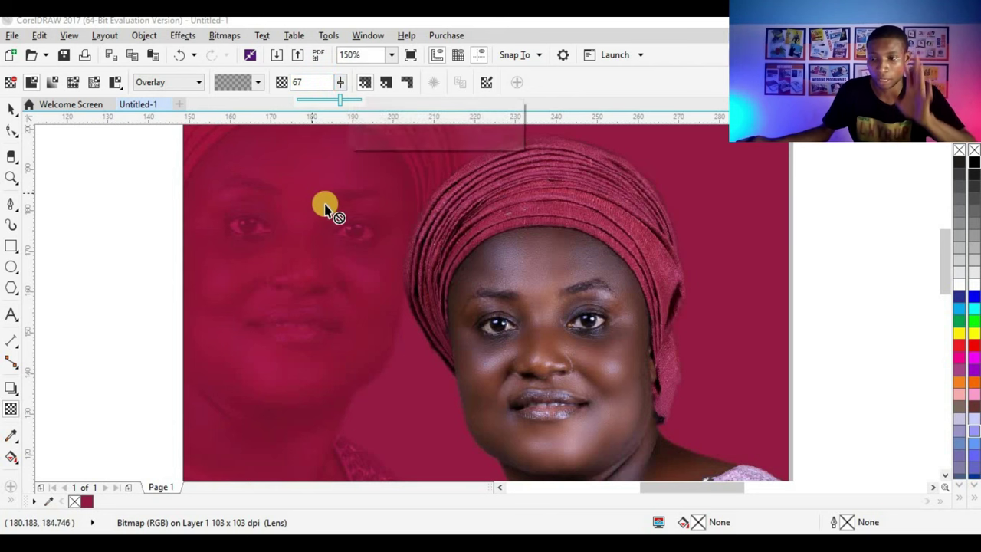
{"action": "scroll", "coordinate": [324, 206], "scroll_direction": "down", "scroll_amount": 5}
{"action": "scroll", "coordinate": [374, 207], "scroll_direction": "up", "scroll_amount": 3}
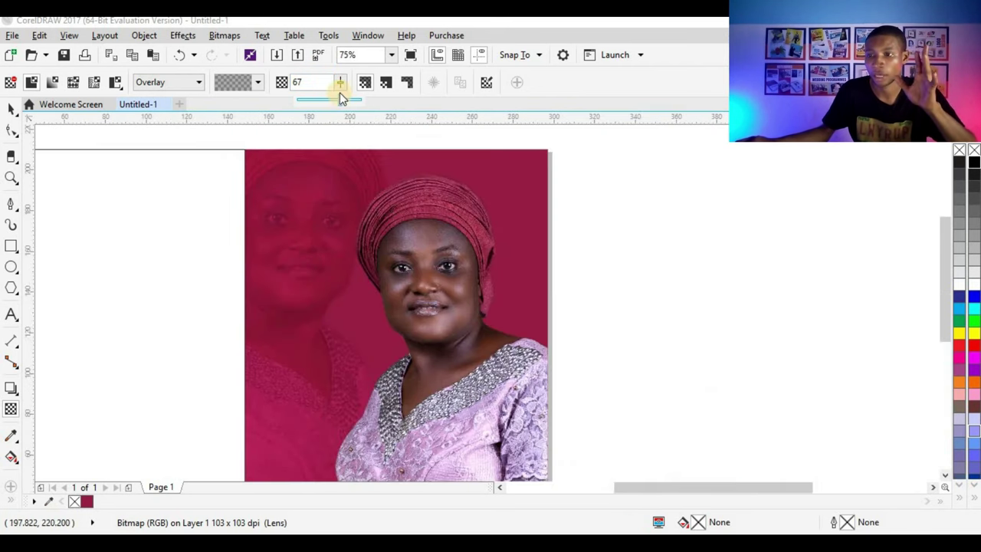
{"action": "left_click_drag", "start_coordinate": [341, 103], "coordinate": [345, 102]}
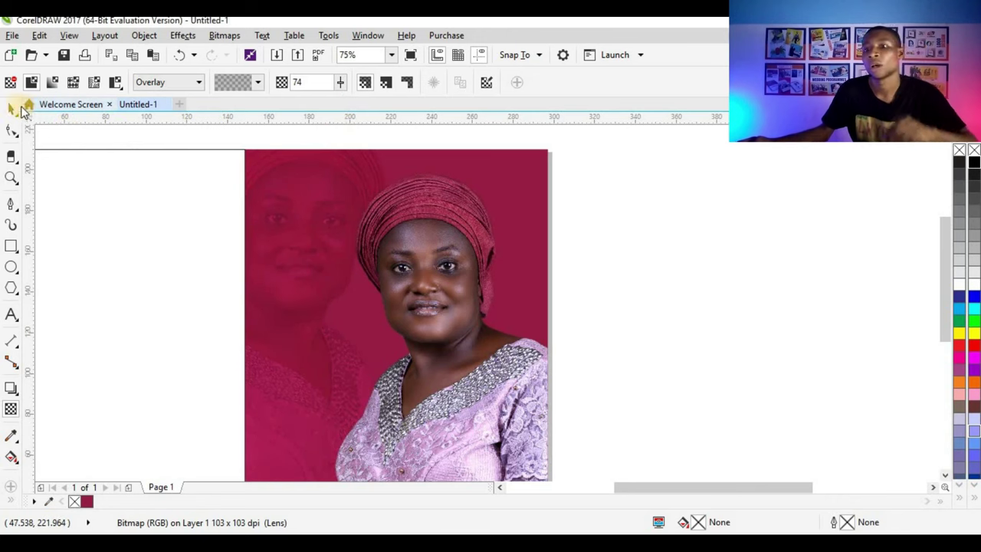
{"action": "key", "text": "space"}
{"action": "left_click", "coordinate": [590, 223]}
{"action": "scroll", "coordinate": [483, 234], "scroll_direction": "down", "scroll_amount": 3}
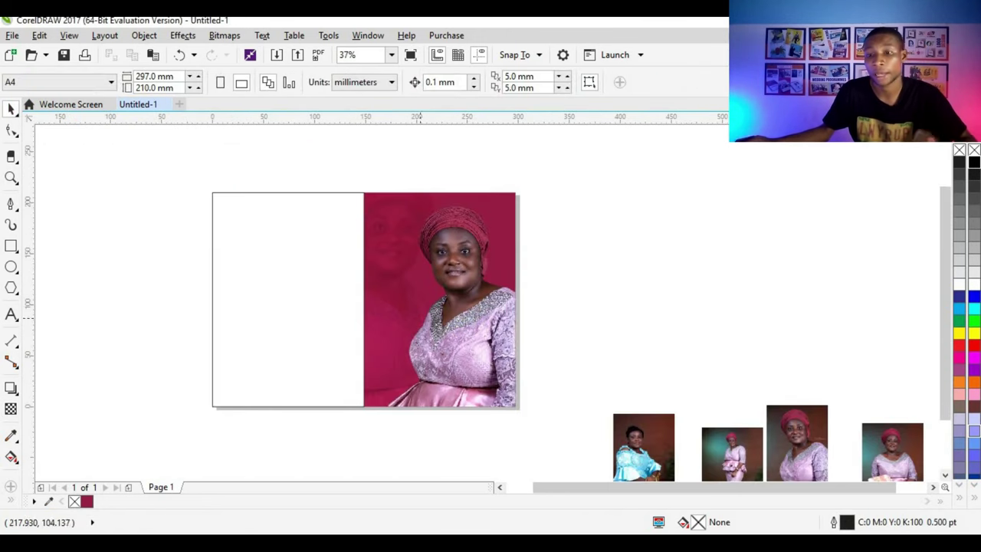
Step: Draw a rectangle over the photo panel, then move and resize it
{"action": "left_click", "coordinate": [10, 248]}
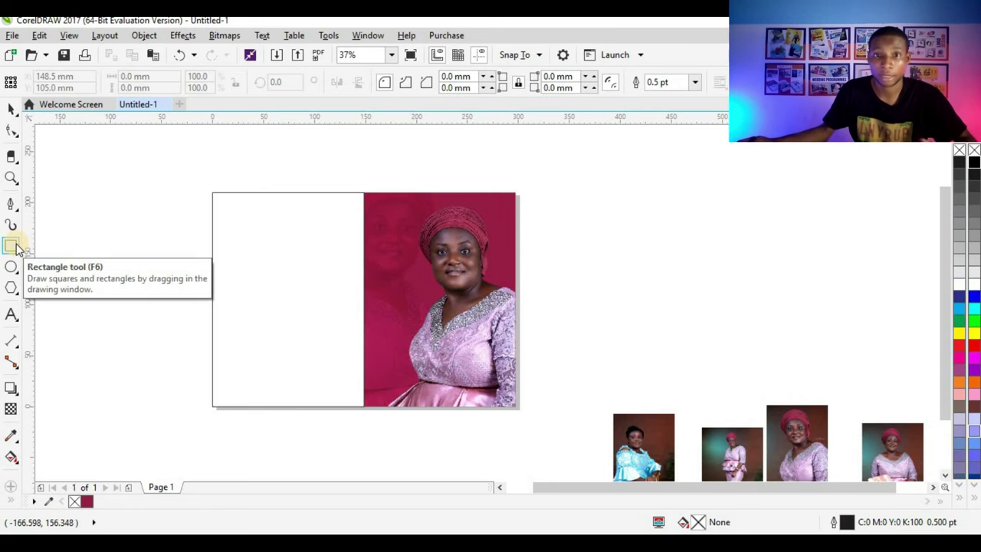
{"action": "scroll", "coordinate": [377, 337], "scroll_direction": "up", "scroll_amount": 2}
{"action": "left_click_drag", "start_coordinate": [385, 262], "coordinate": [516, 375]}
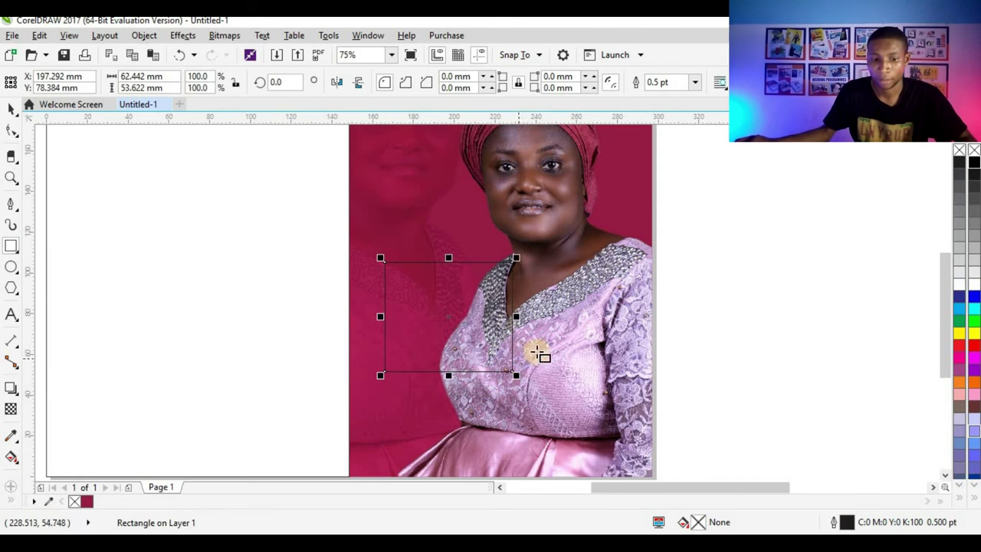
{"action": "left_click", "coordinate": [11, 110]}
{"action": "scroll", "coordinate": [450, 351], "scroll_direction": "down", "scroll_amount": 2}
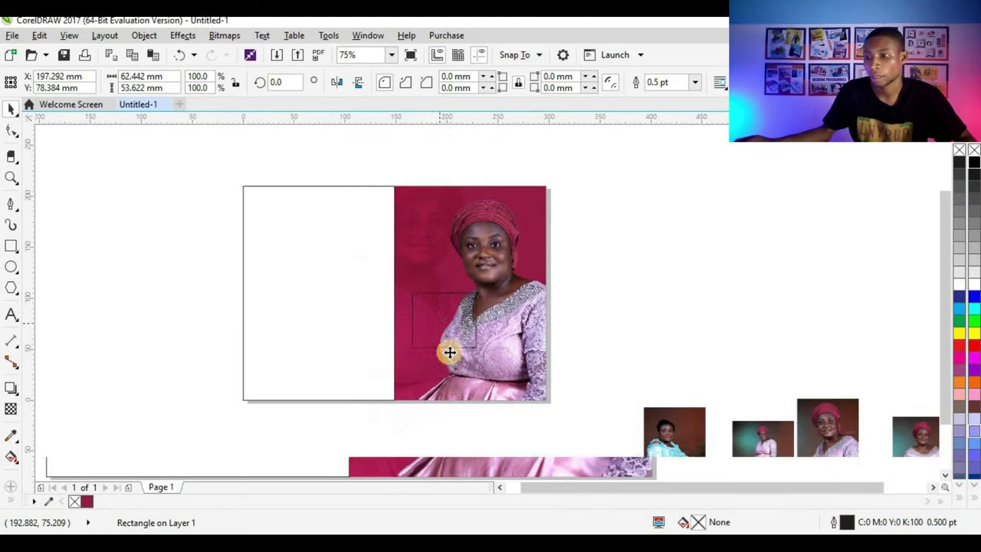
{"action": "scroll", "coordinate": [450, 352], "scroll_direction": "up", "scroll_amount": 2}
{"action": "left_click_drag", "start_coordinate": [417, 304], "coordinate": [426, 300]}
{"action": "left_click_drag", "start_coordinate": [498, 223], "coordinate": [473, 237]}
{"action": "mouse_move", "coordinate": [423, 284]}
{"action": "left_mouse_down"}
{"action": "mouse_move", "coordinate": [420, 276]}
{"action": "mouse_move", "coordinate": [408, 280]}
{"action": "mouse_move", "coordinate": [423, 283]}
{"action": "mouse_move", "coordinate": [426, 270]}
{"action": "left_mouse_up"}
{"action": "scroll", "coordinate": [427, 278], "scroll_direction": "up", "scroll_amount": 2}
{"action": "scroll", "coordinate": [591, 193], "scroll_direction": "down", "scroll_amount": 3}
Step: Narrow the rectangle from its left side to about 50.9 × 45.5 mm
{"action": "left_click", "coordinate": [592, 193]}
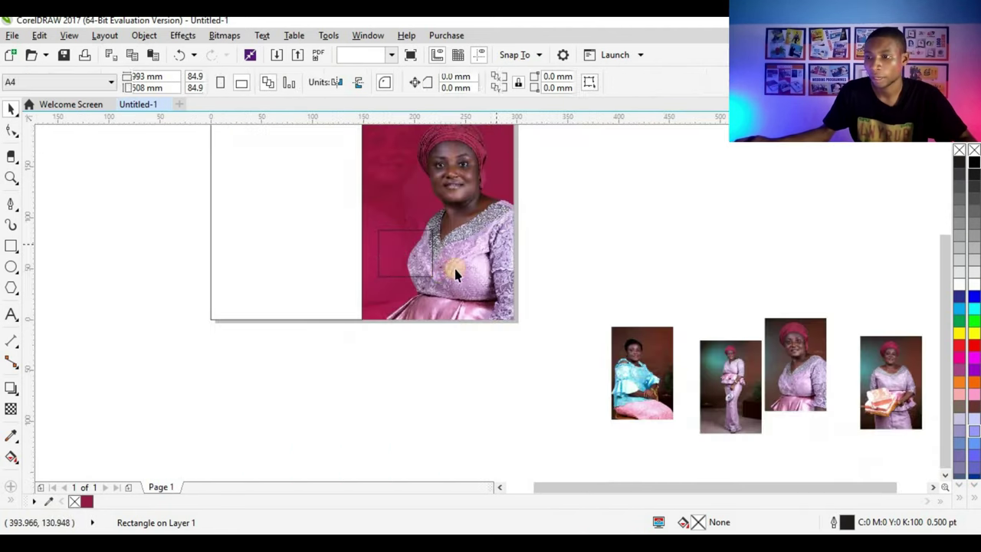
{"action": "scroll", "coordinate": [536, 230], "scroll_direction": "down", "scroll_amount": 1}
{"action": "scroll", "coordinate": [426, 283], "scroll_direction": "up", "scroll_amount": 4}
{"action": "scroll", "coordinate": [426, 282], "scroll_direction": "up", "scroll_amount": 3}
{"action": "left_click", "coordinate": [427, 282]}
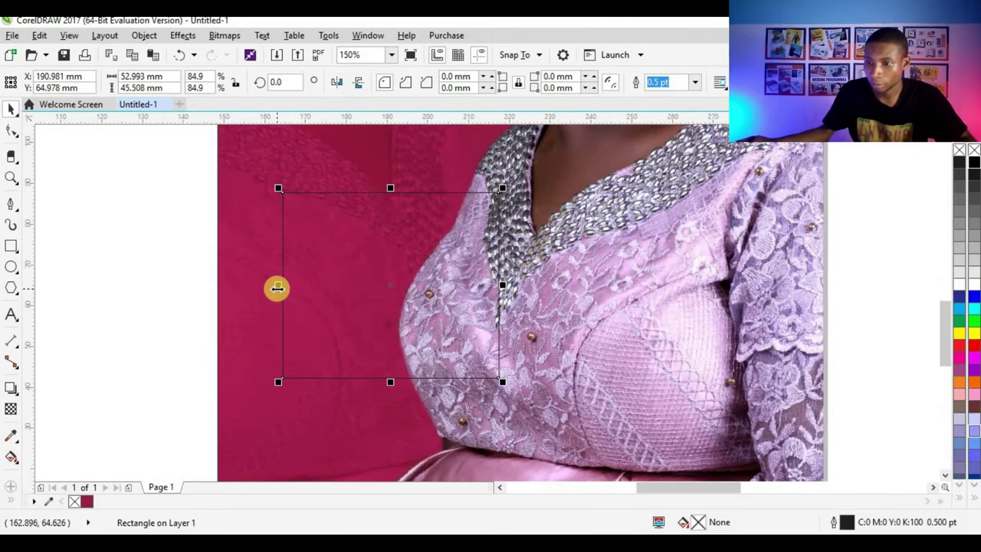
{"action": "left_click_drag", "start_coordinate": [276, 286], "coordinate": [486, 246]}
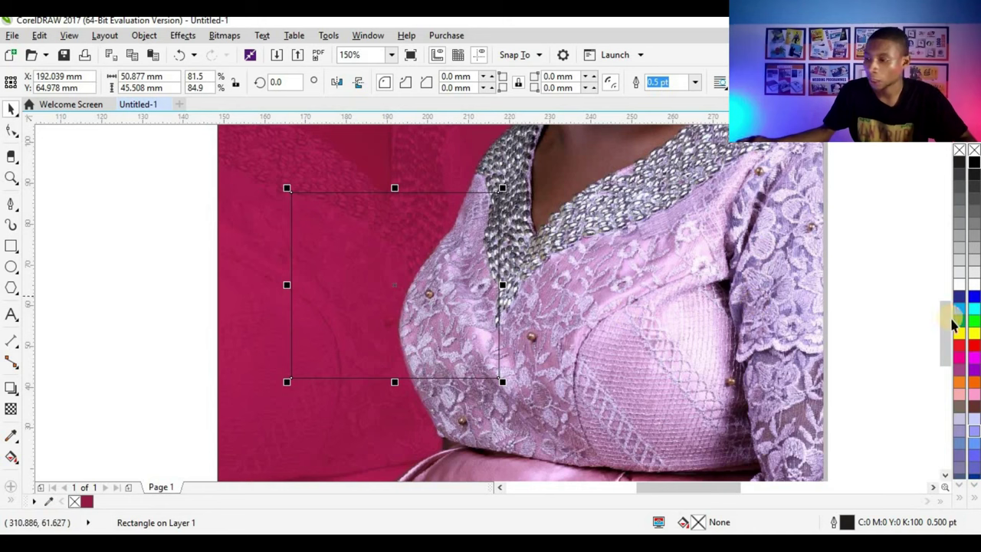
Step: Fill the rectangle with white and remove its outline
{"action": "left_click", "coordinate": [959, 284]}
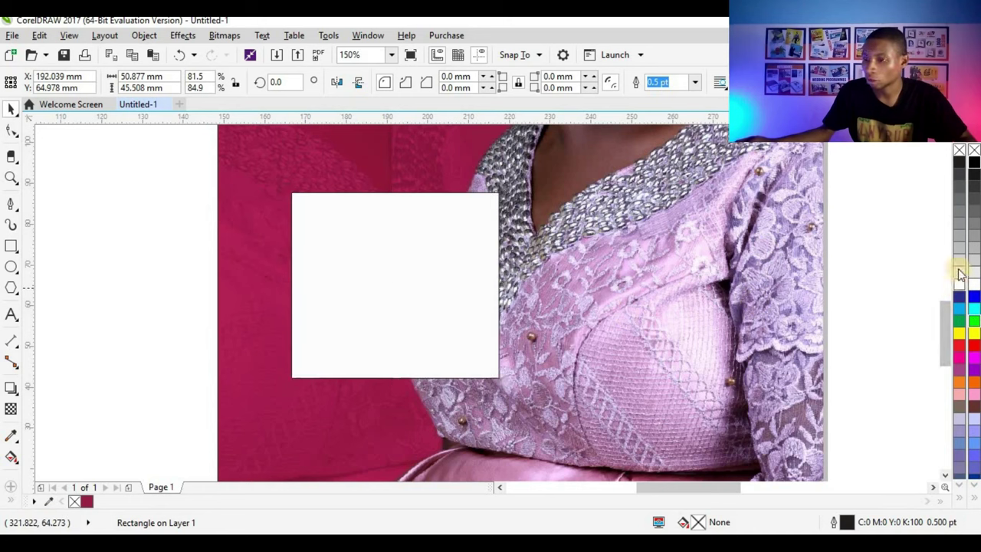
{"action": "right_click", "coordinate": [960, 151]}
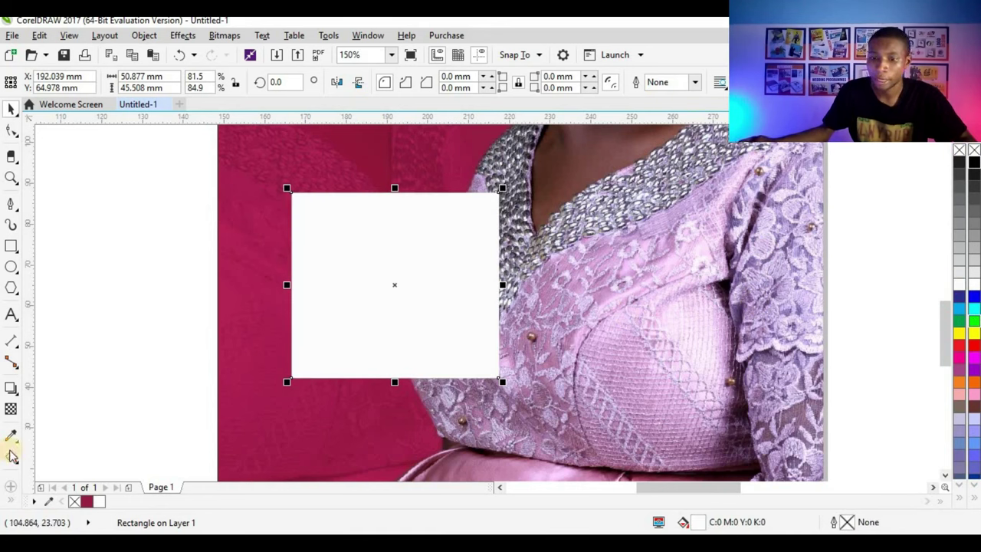
{"action": "left_click", "coordinate": [11, 455]}
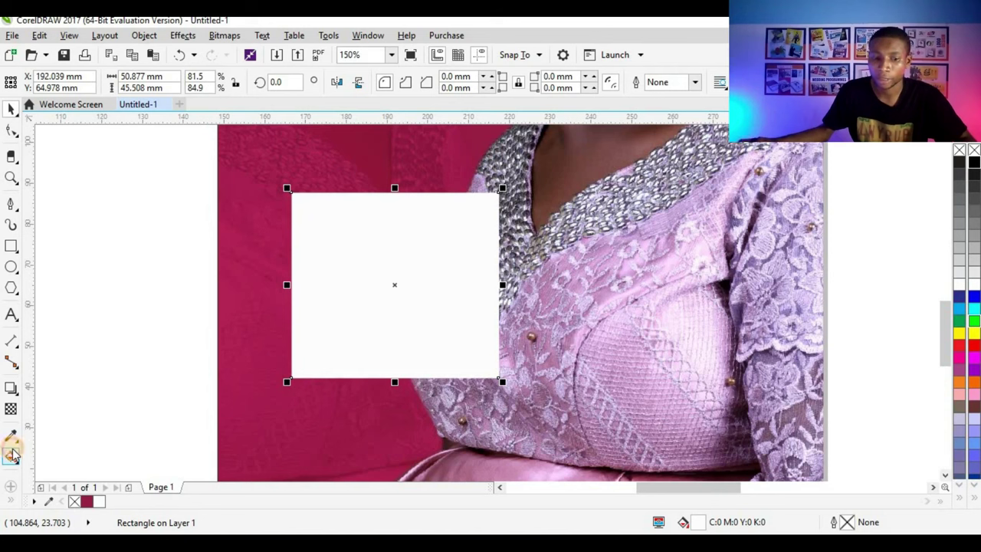
Step: Give the rectangle a diagonal white-to-Deep Yellow fountain fill running bottom-left to top-right
{"action": "left_click_drag", "start_coordinate": [354, 314], "coordinate": [451, 250]}
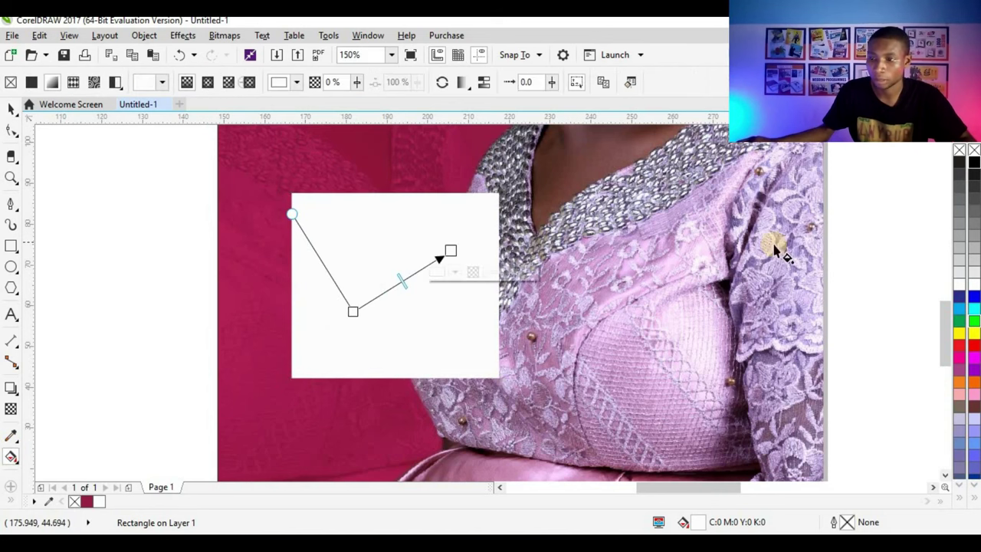
{"action": "left_click", "coordinate": [956, 240]}
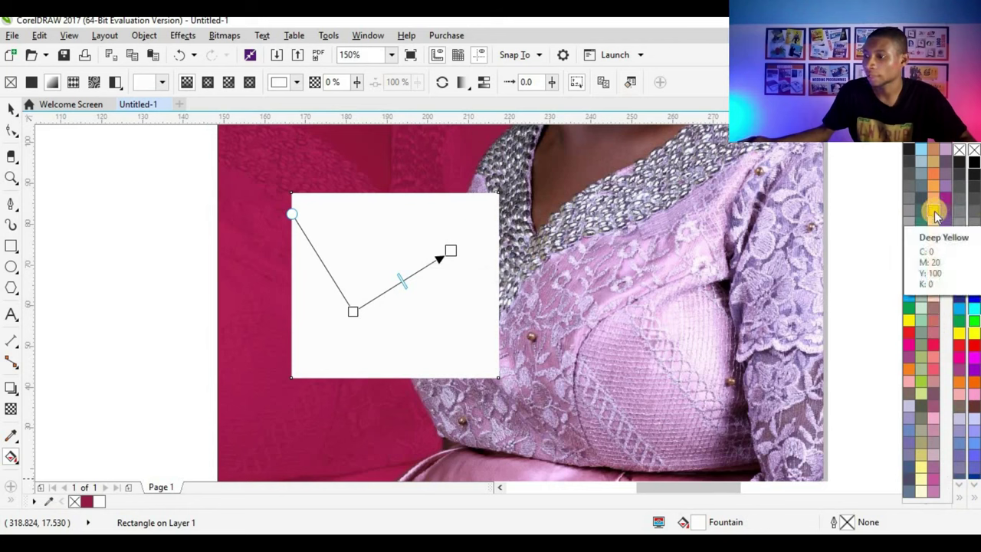
{"action": "left_click", "coordinate": [930, 214]}
{"action": "left_click_drag", "start_coordinate": [354, 313], "coordinate": [257, 396]}
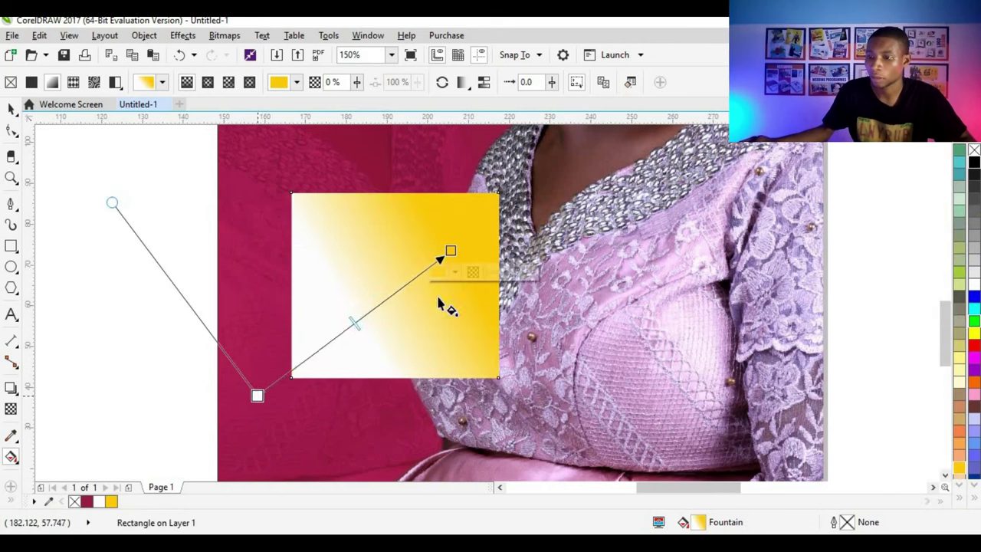
{"action": "left_click_drag", "start_coordinate": [458, 246], "coordinate": [499, 223]}
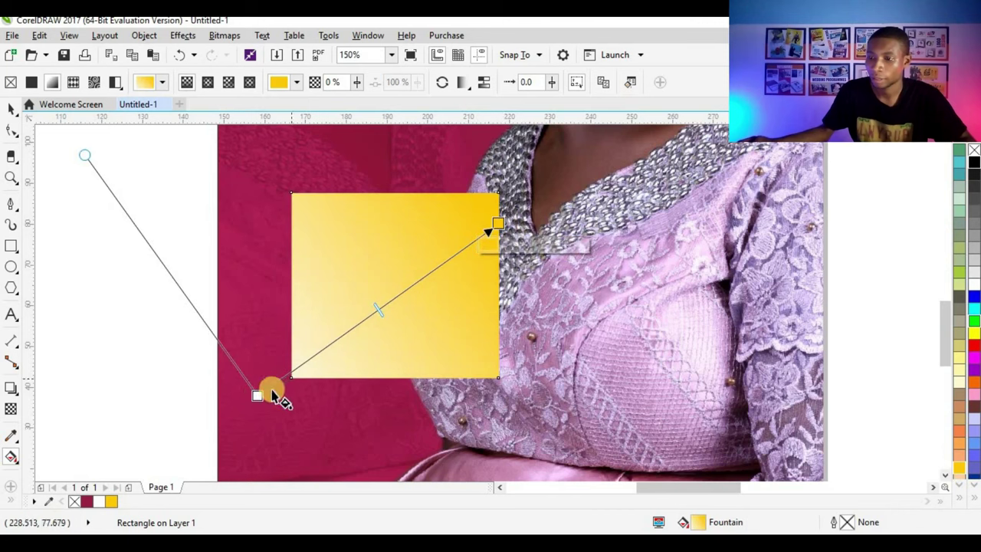
{"action": "left_click_drag", "start_coordinate": [255, 396], "coordinate": [242, 403]}
{"action": "left_click_drag", "start_coordinate": [499, 222], "coordinate": [516, 207]}
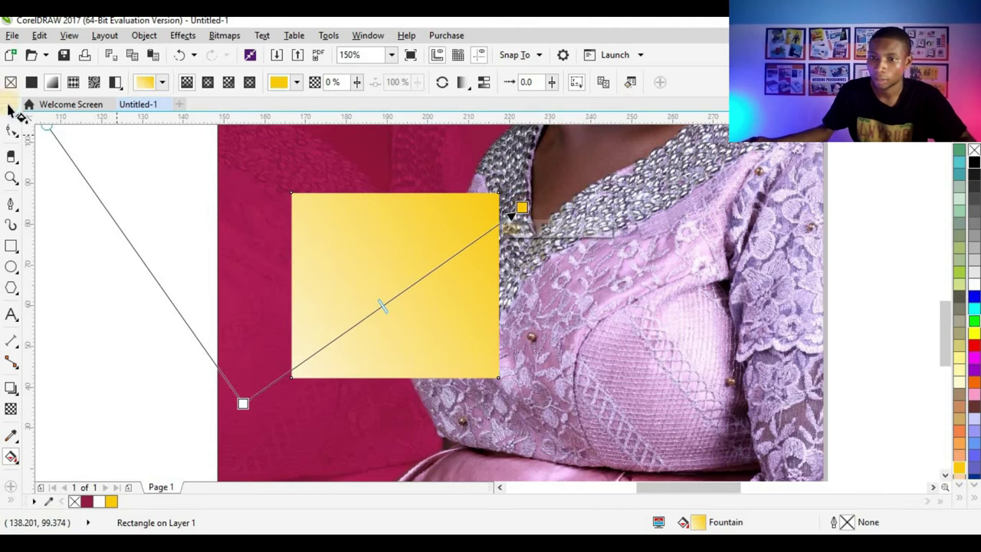
Step: Enlarge the yellow rectangle slightly to about 56.0 × 50.1 mm
{"action": "left_click", "coordinate": [11, 108]}
{"action": "scroll", "coordinate": [332, 337], "scroll_direction": "down", "scroll_amount": 4}
{"action": "scroll", "coordinate": [345, 323], "scroll_direction": "up", "scroll_amount": 4}
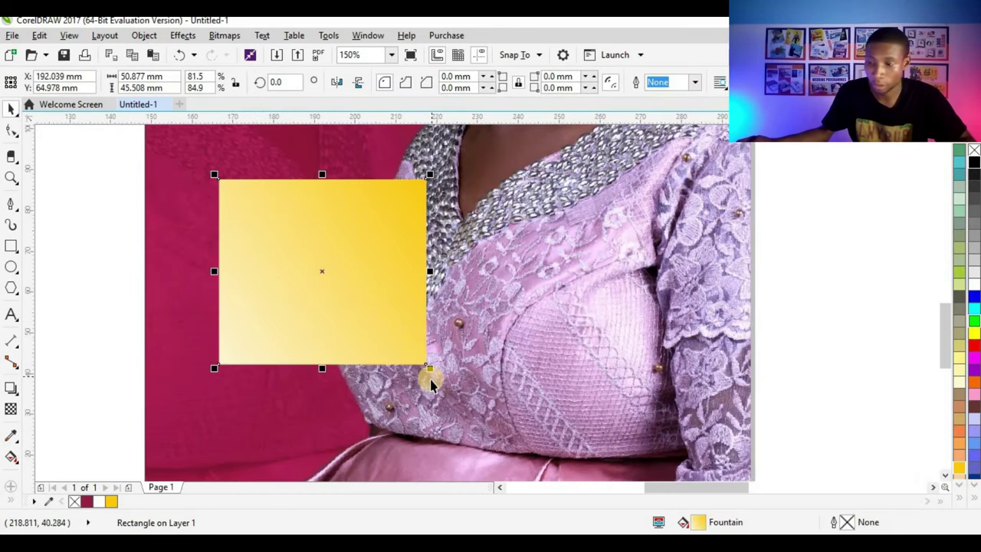
{"action": "left_click_drag", "start_coordinate": [431, 371], "coordinate": [442, 385]}
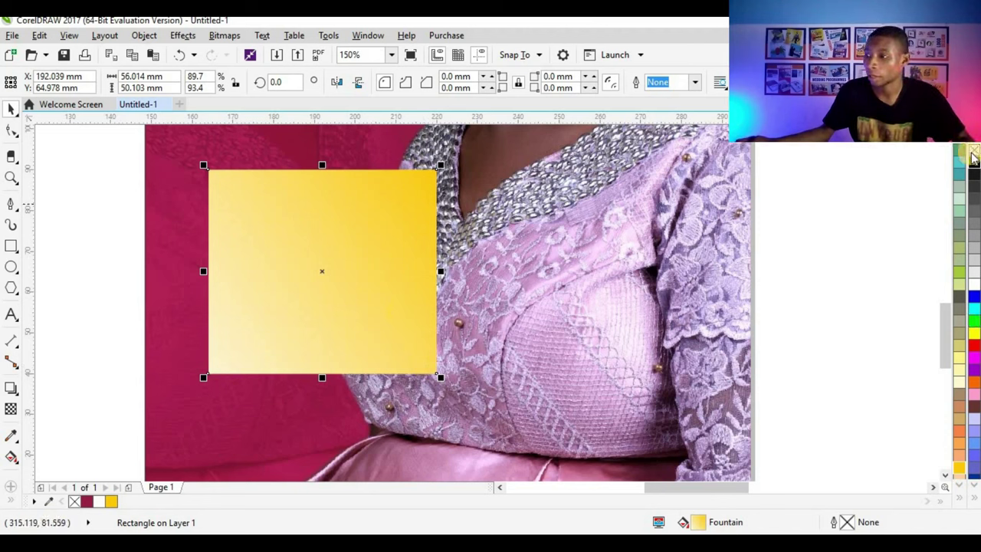
Step: Remove the larger rectangle's fill and give it a white 1.0 pt outline
{"action": "left_click", "coordinate": [974, 153]}
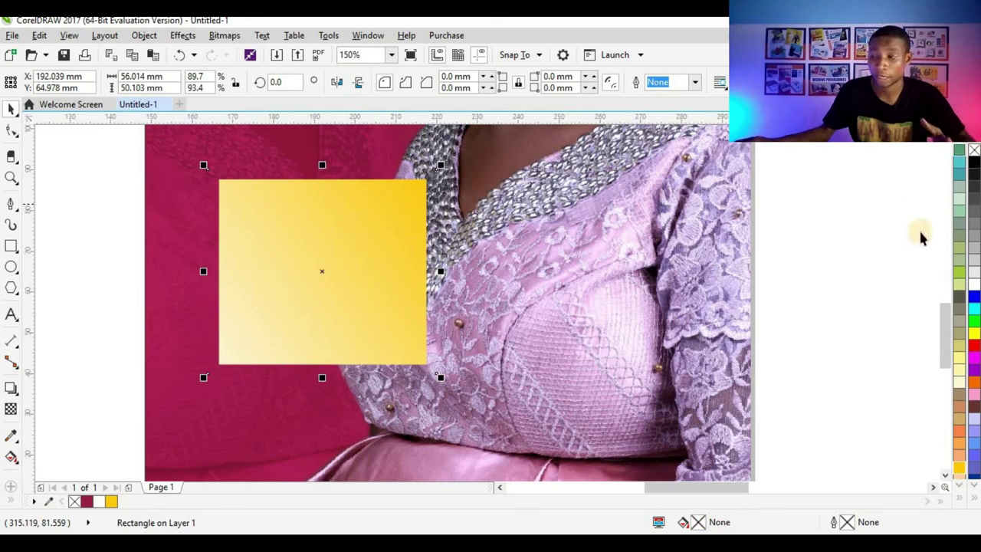
{"action": "right_click", "coordinate": [974, 282]}
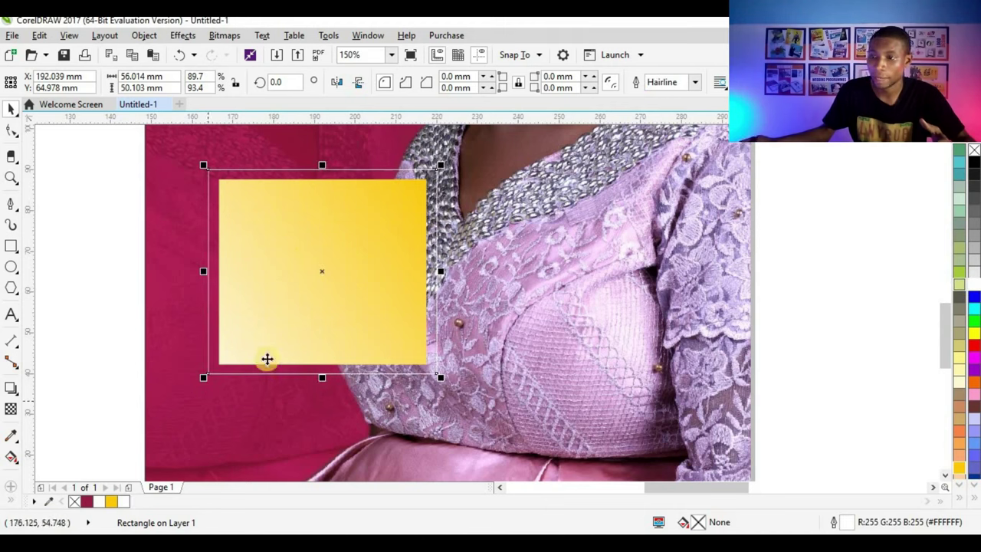
{"action": "left_click", "coordinate": [693, 81]}
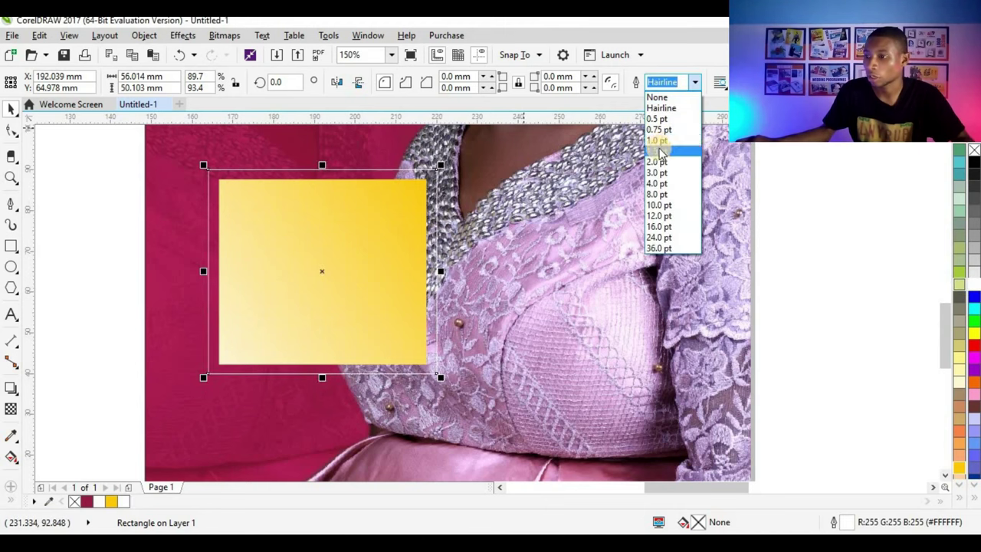
{"action": "left_click", "coordinate": [661, 150]}
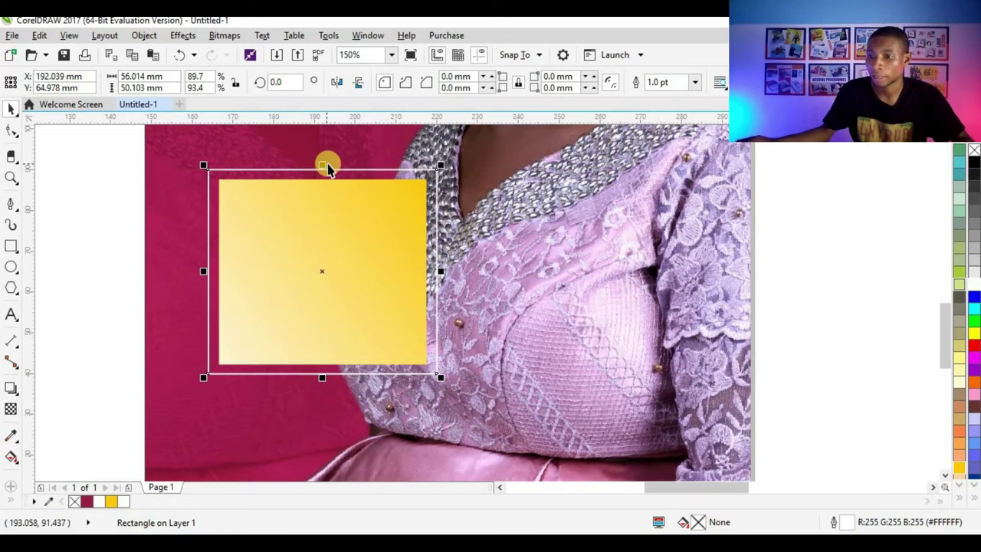
{"action": "scroll", "coordinate": [328, 167], "scroll_direction": "up", "scroll_amount": 3}
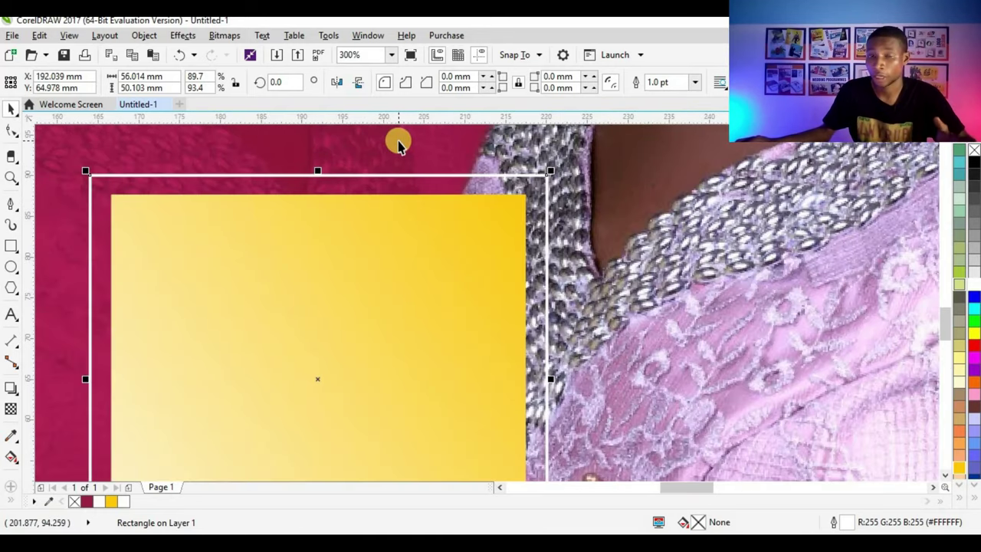
{"action": "scroll", "coordinate": [350, 187], "scroll_direction": "down", "scroll_amount": 3}
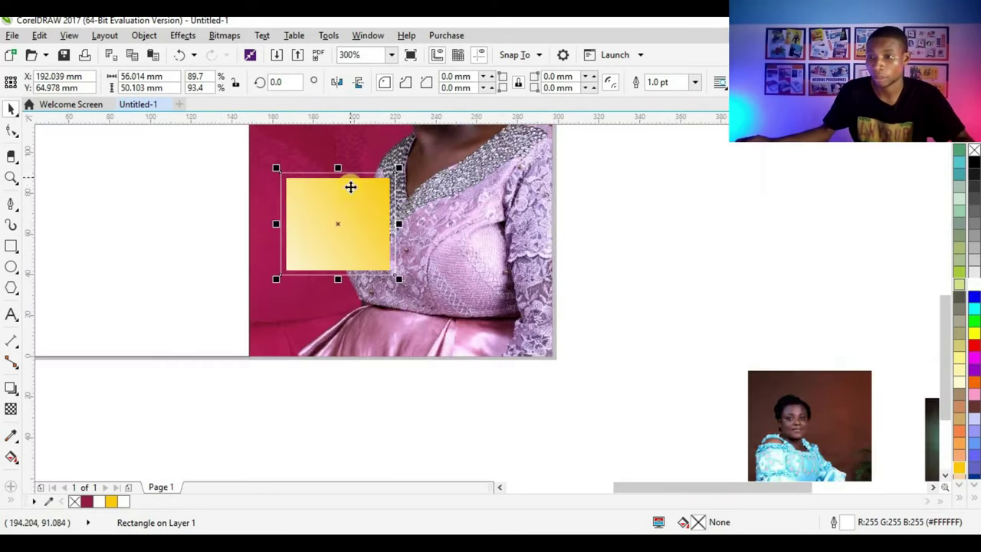
{"action": "scroll", "coordinate": [349, 199], "scroll_direction": "down", "scroll_amount": 4}
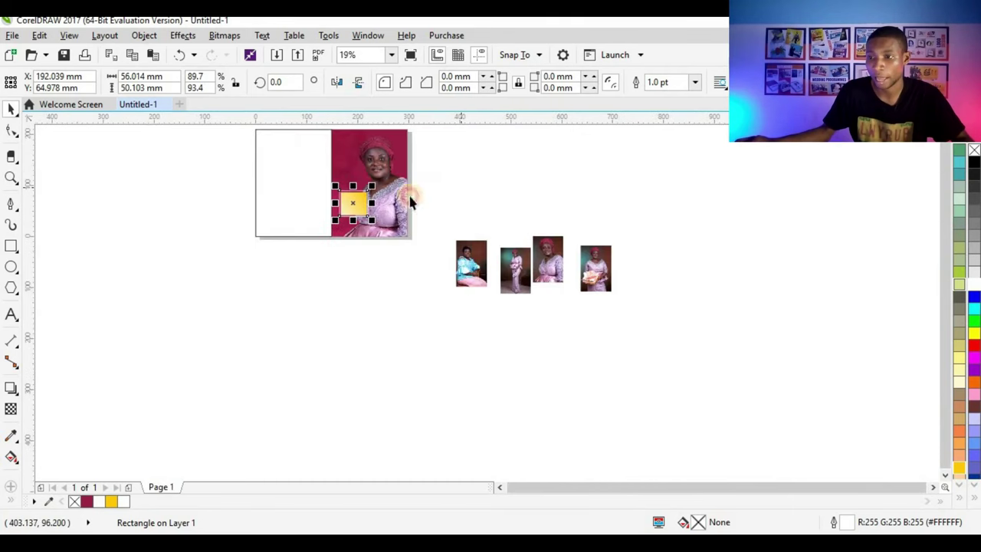
{"action": "scroll", "coordinate": [280, 192], "scroll_direction": "up", "scroll_amount": 2}
{"action": "left_click", "coordinate": [294, 192]}
{"action": "scroll", "coordinate": [293, 193], "scroll_direction": "up", "scroll_amount": 1}
{"action": "scroll", "coordinate": [294, 193], "scroll_direction": "down", "scroll_amount": 1}
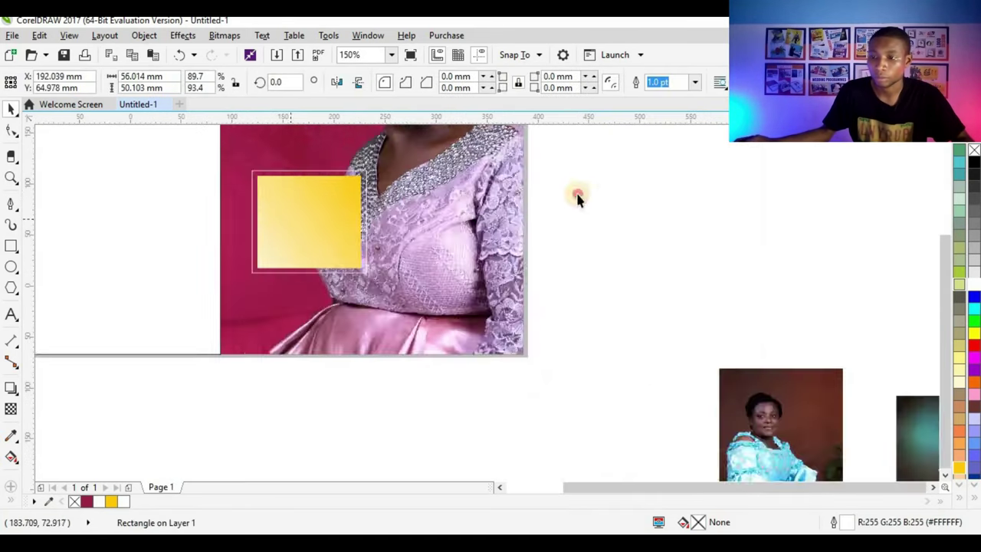
{"action": "left_click", "coordinate": [578, 197]}
{"action": "scroll", "coordinate": [319, 197], "scroll_direction": "down", "scroll_amount": 2}
{"action": "scroll", "coordinate": [320, 195], "scroll_direction": "up", "scroll_amount": 2}
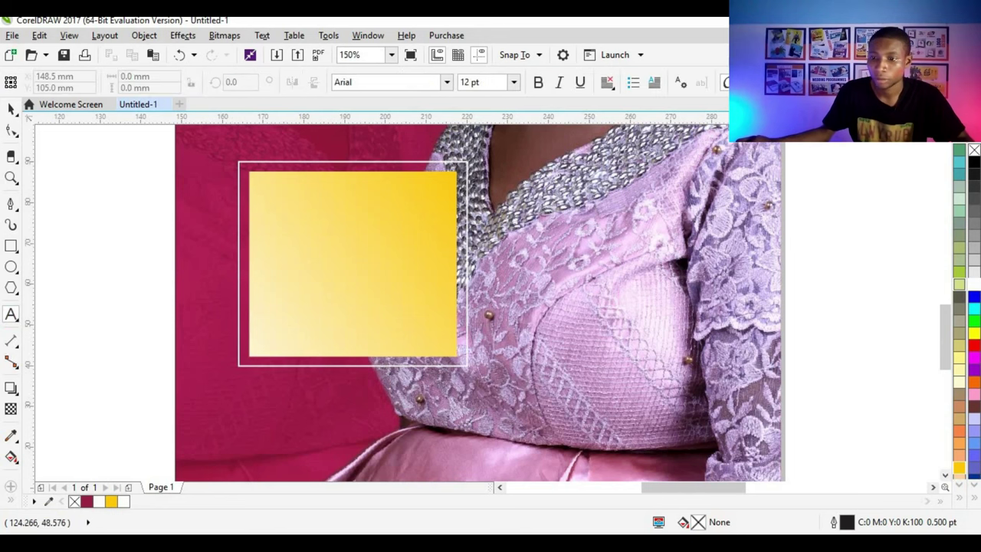
Step: Type the text 'ANN' on the photo and set its font to Patras
{"action": "left_click", "coordinate": [284, 401]}
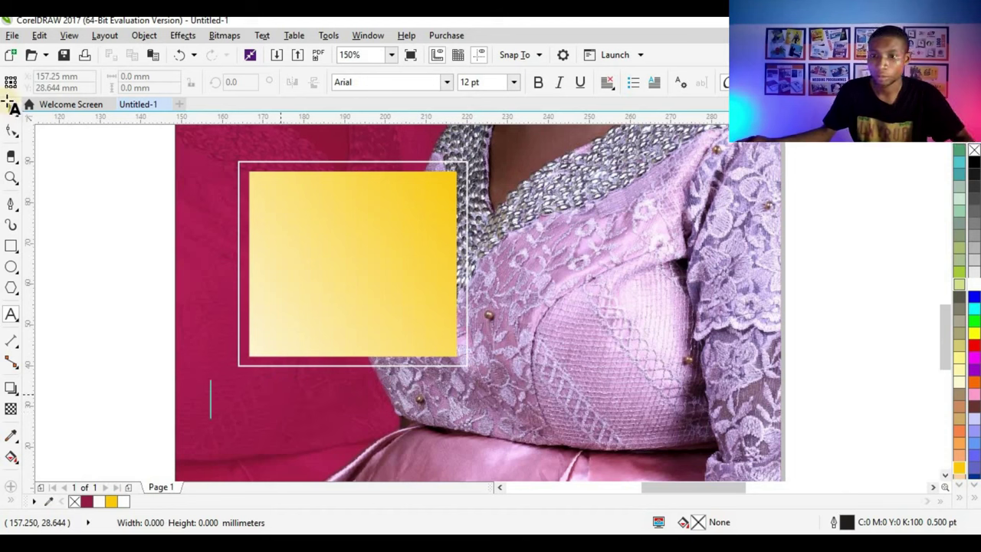
{"action": "left_click", "coordinate": [221, 402]}
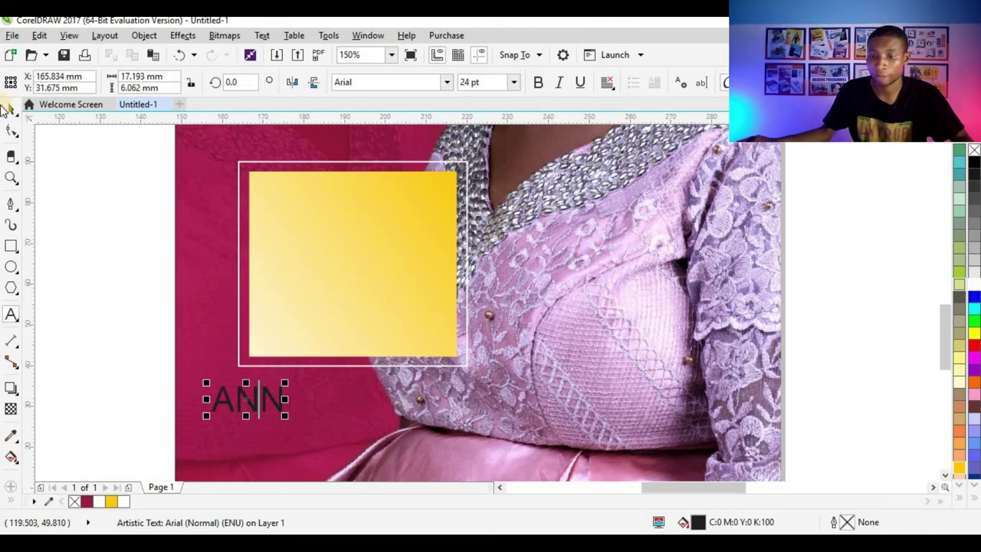
{"action": "left_click", "coordinate": [272, 416]}
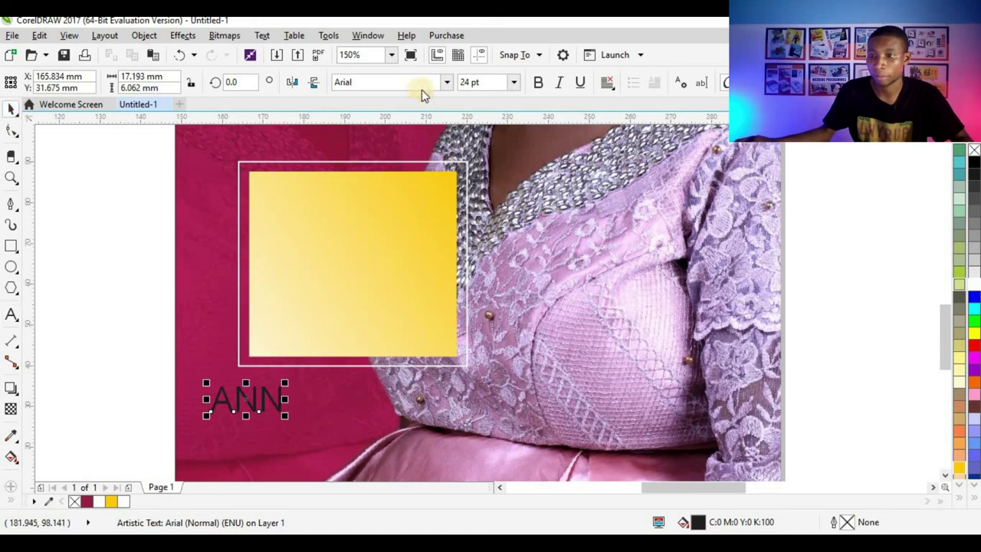
{"action": "left_click", "coordinate": [286, 406]}
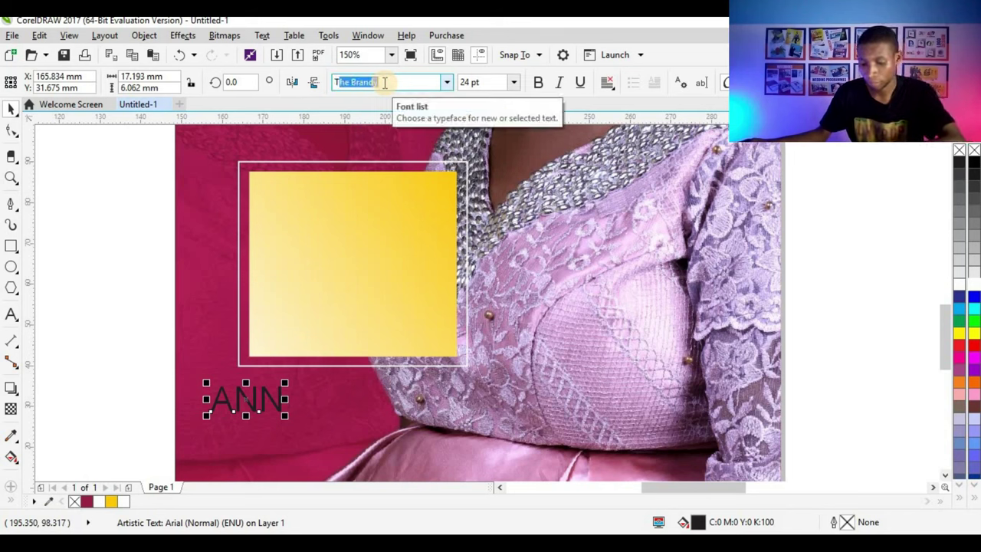
{"action": "left_click", "coordinate": [265, 378]}
{"action": "key", "text": "Return"}
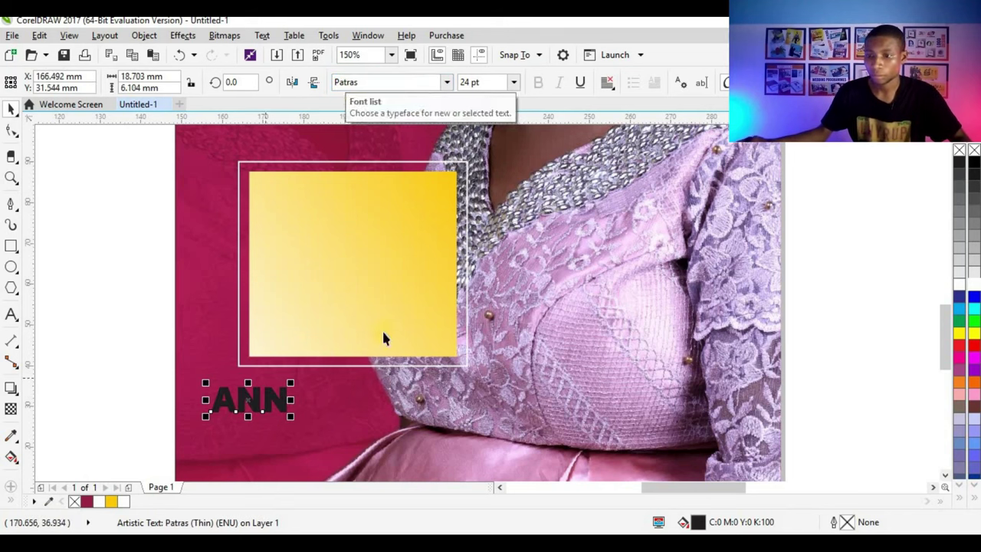
Step: Scale 'ANN' to about 53.6 pt inside the yellow rectangle and colour it crimson
{"action": "left_click_drag", "start_coordinate": [375, 328], "coordinate": [401, 260]}
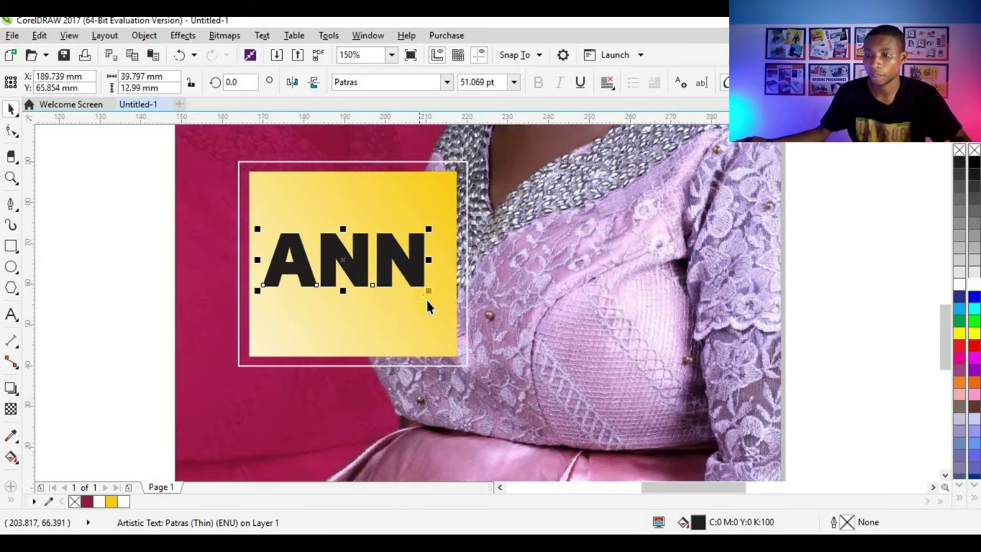
{"action": "left_click_drag", "start_coordinate": [438, 298], "coordinate": [451, 302]}
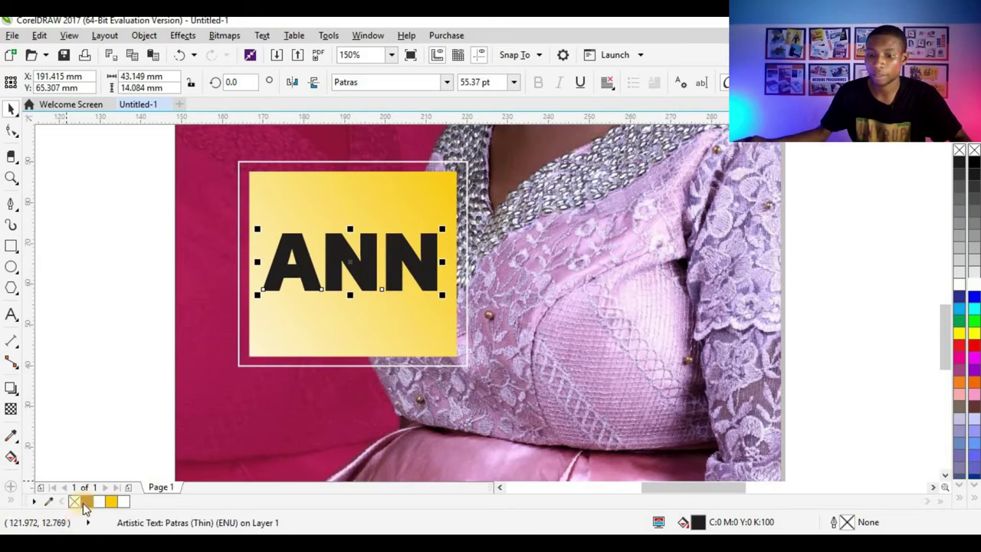
{"action": "left_click", "coordinate": [84, 504]}
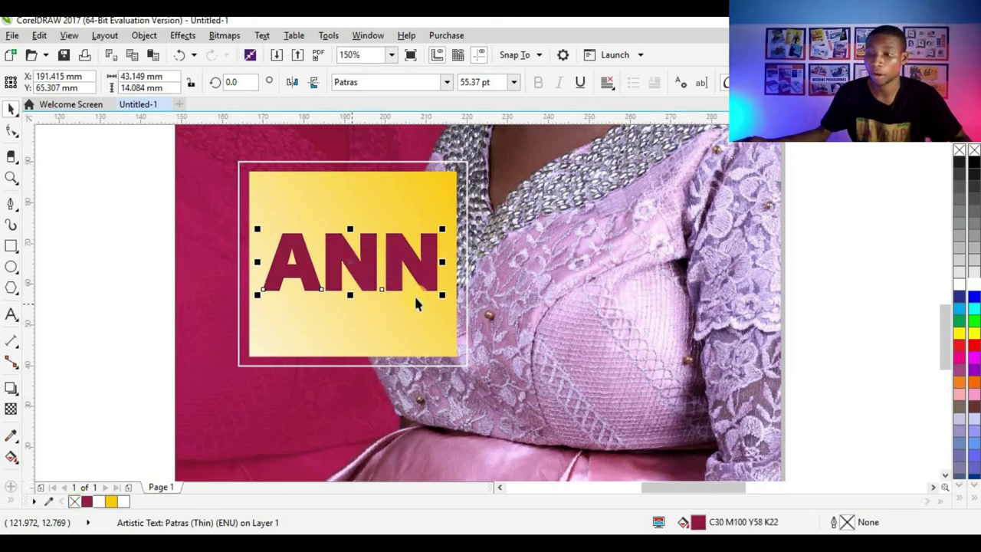
{"action": "left_click_drag", "start_coordinate": [444, 301], "coordinate": [437, 297]}
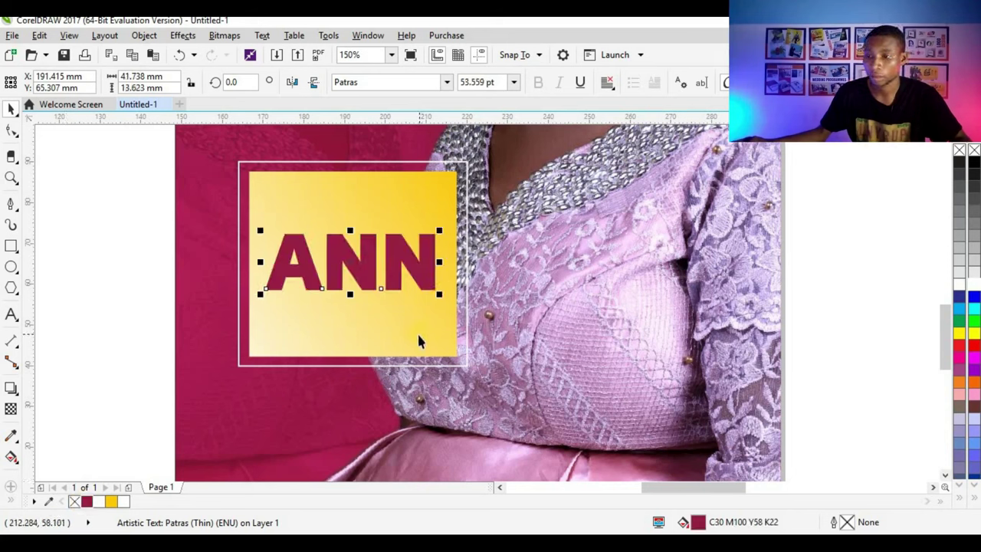
{"action": "left_click", "coordinate": [467, 313], "text": "shift"}
{"action": "key", "text": "Escape"}
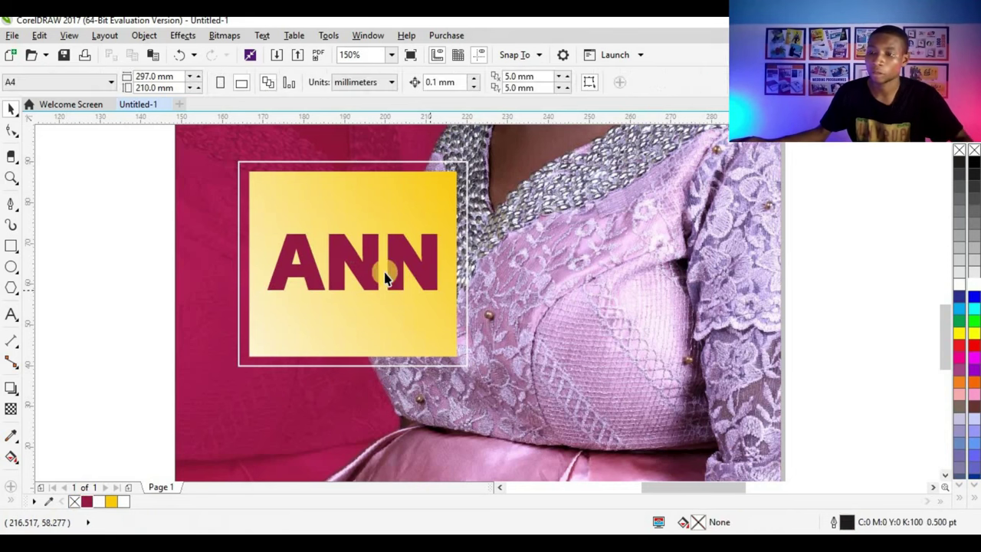
Step: Give 'ANN' a vertical fountain fill from maroon at the top to black below
{"action": "scroll", "coordinate": [376, 265], "scroll_direction": "up", "scroll_amount": 3}
{"action": "left_click", "coordinate": [357, 256]}
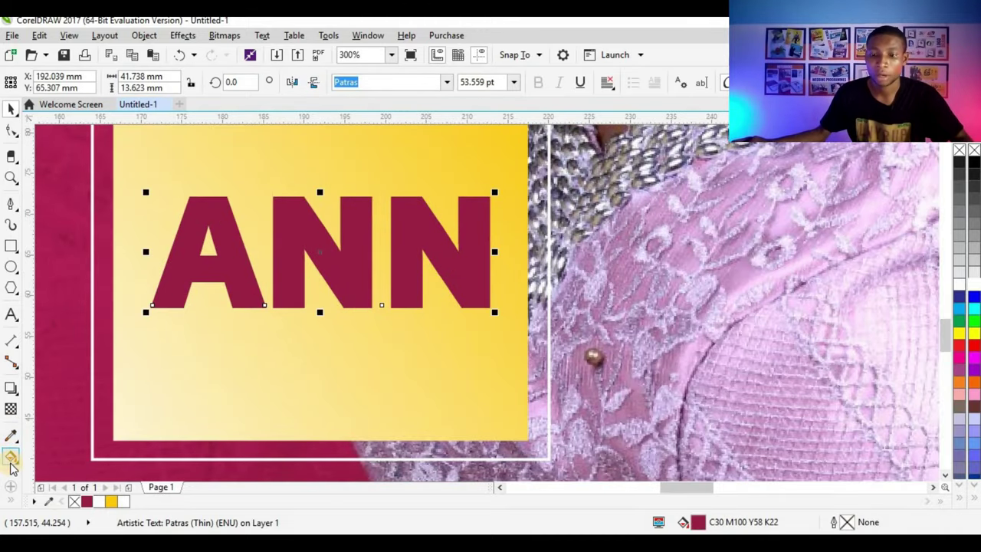
{"action": "left_click", "coordinate": [11, 457]}
{"action": "scroll", "coordinate": [361, 238], "scroll_direction": "up", "scroll_amount": 2}
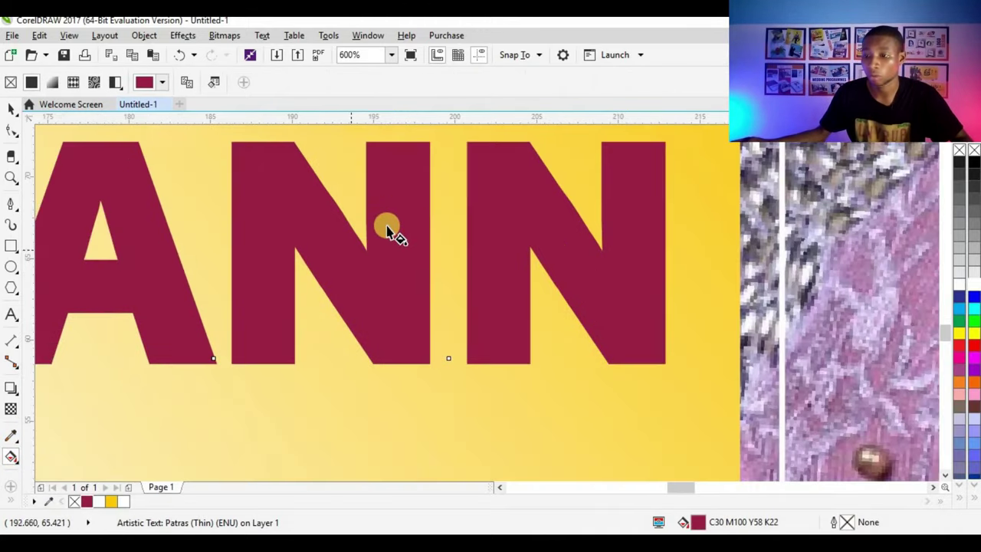
{"action": "left_click_drag", "start_coordinate": [399, 199], "coordinate": [392, 407]}
{"action": "left_click", "coordinate": [394, 324]}
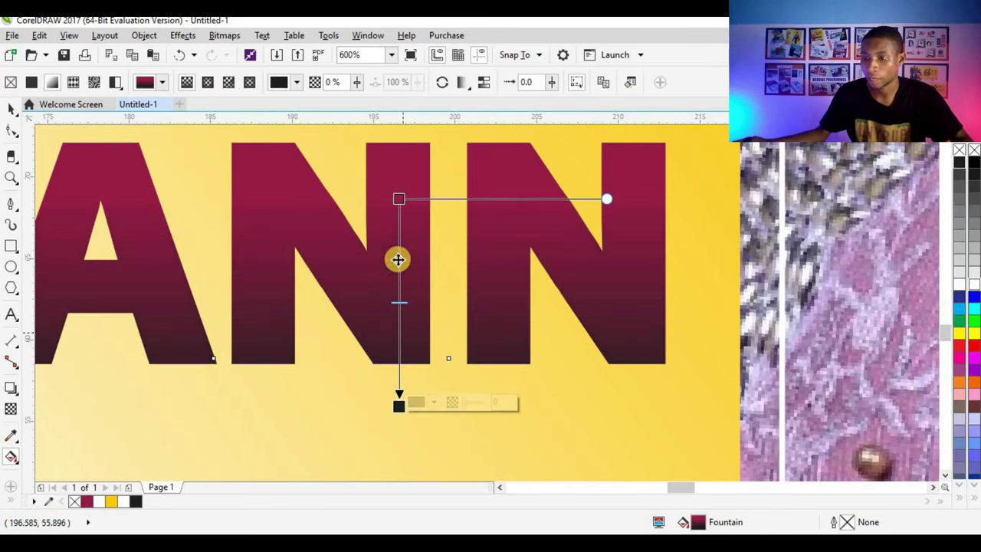
{"action": "left_click", "coordinate": [400, 198]}
{"action": "left_click_drag", "start_coordinate": [400, 198], "coordinate": [396, 221]}
{"action": "scroll", "coordinate": [387, 255], "scroll_direction": "down", "scroll_amount": 4}
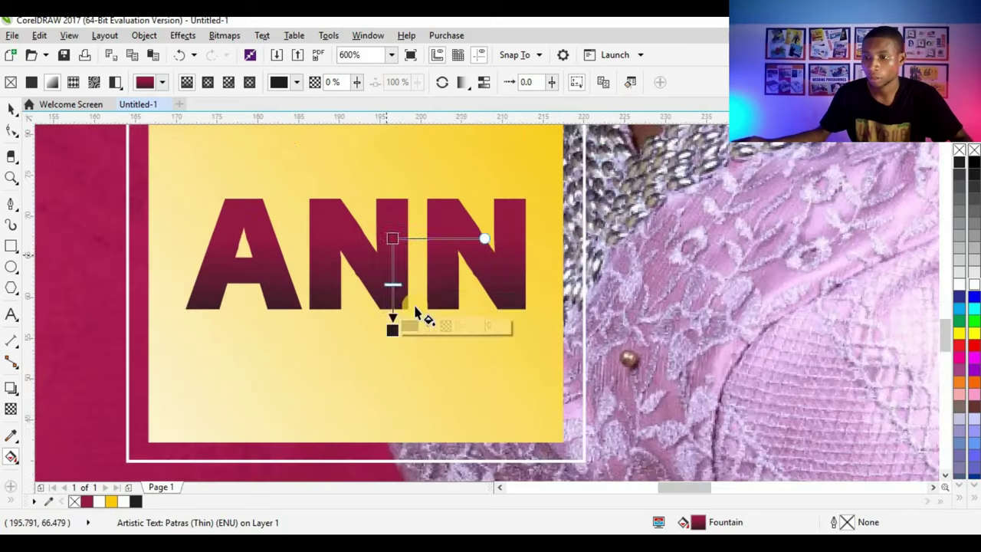
{"action": "left_click", "coordinate": [11, 108]}
{"action": "scroll", "coordinate": [450, 274], "scroll_direction": "down", "scroll_amount": 2}
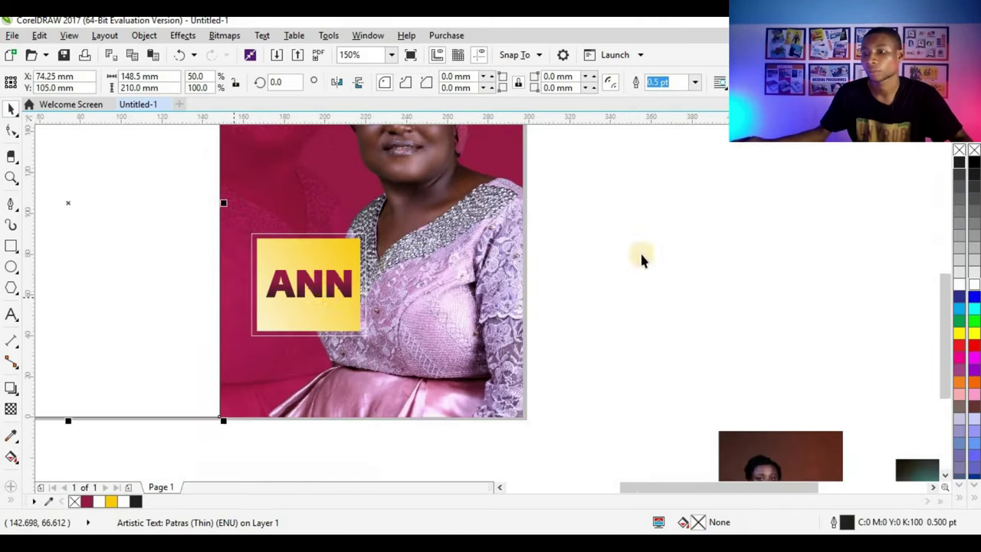
{"action": "left_click", "coordinate": [642, 258]}
{"action": "scroll", "coordinate": [260, 274], "scroll_direction": "up", "scroll_amount": 4}
{"action": "left_click", "coordinate": [11, 316]}
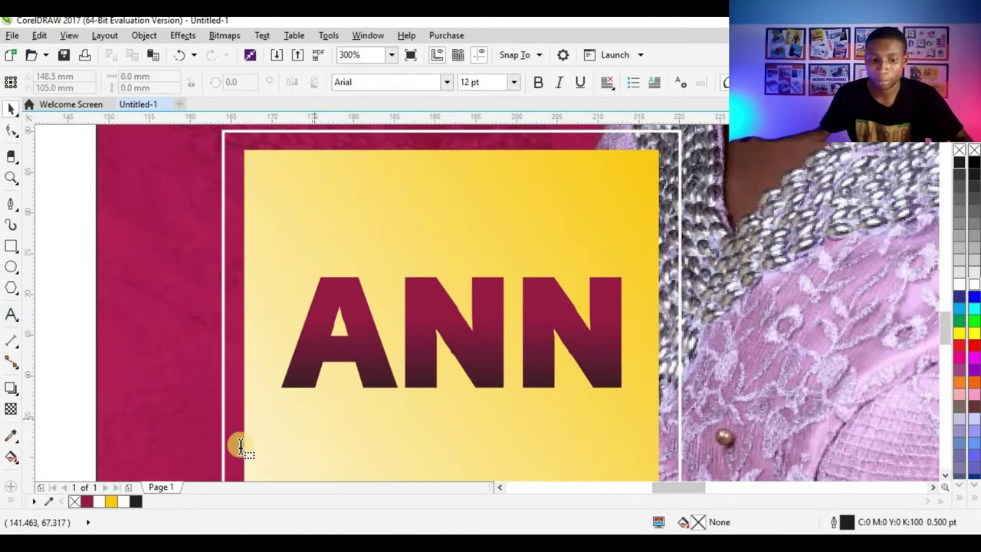
{"action": "left_click", "coordinate": [278, 444]}
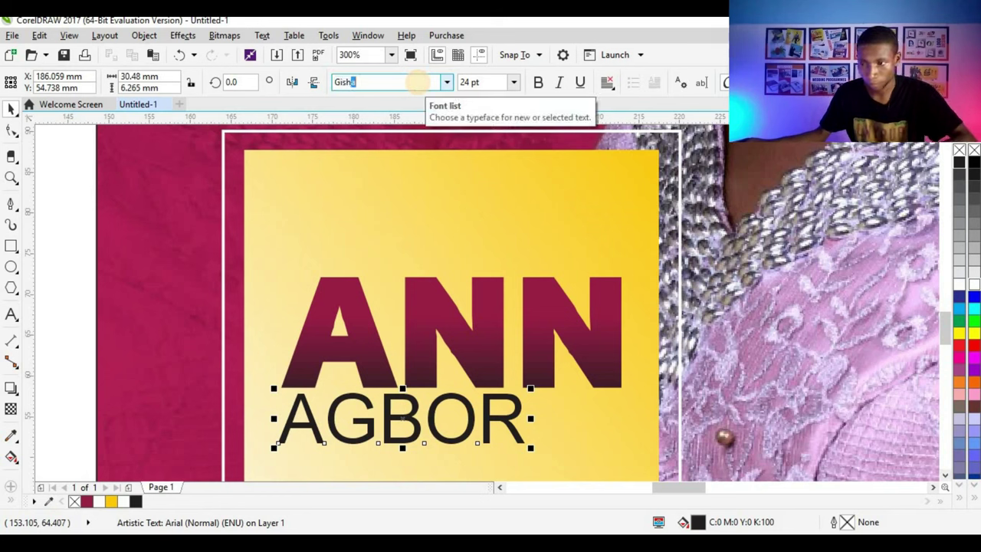
{"action": "key", "text": "Return"}
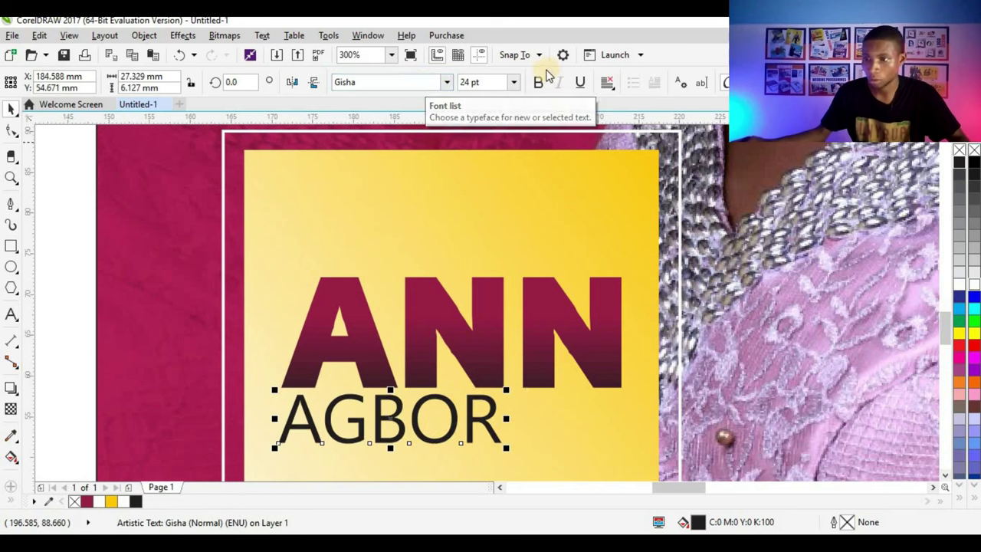
{"action": "scroll", "coordinate": [398, 273], "scroll_direction": "down", "scroll_amount": 2}
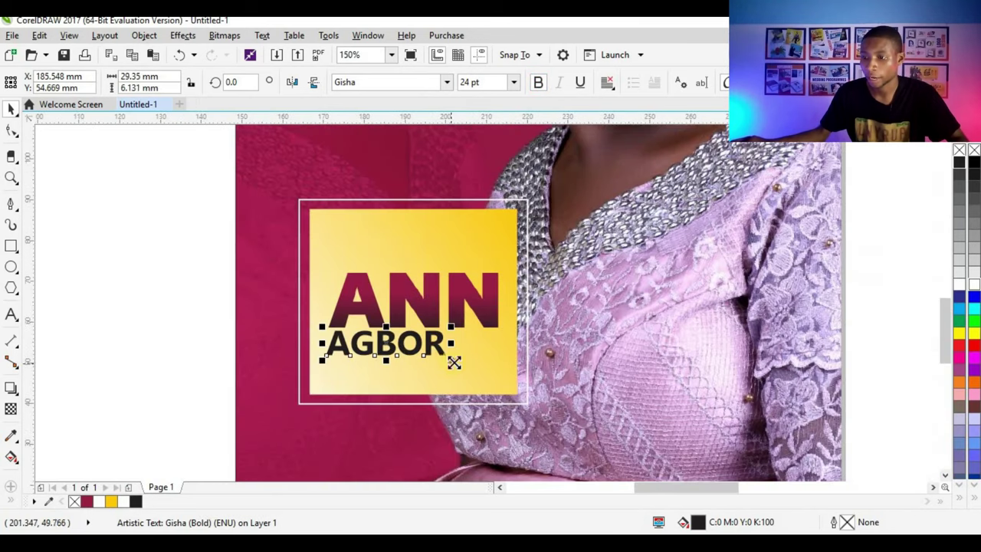
{"action": "left_click_drag", "start_coordinate": [454, 363], "coordinate": [482, 253]}
{"action": "double_click", "coordinate": [482, 252]}
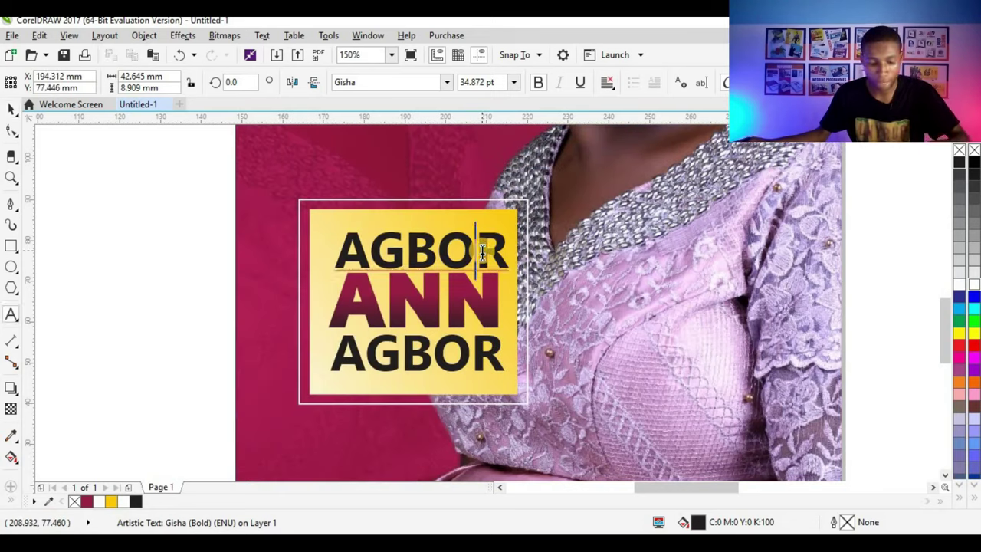
{"action": "double_click", "coordinate": [482, 252]}
{"action": "type", "text": "MU"}
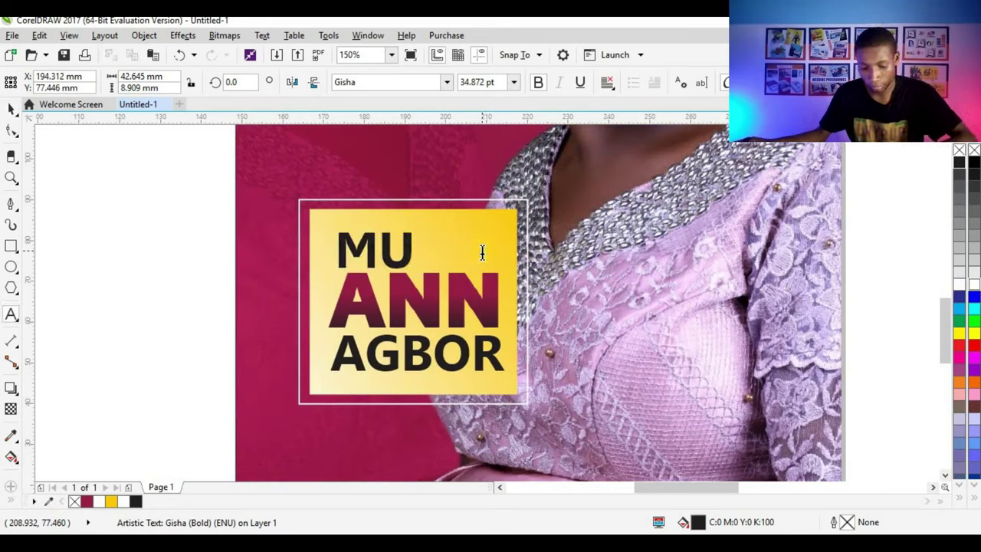
{"action": "type", "text": "MMY"}
{"action": "left_click", "coordinate": [12, 110]}
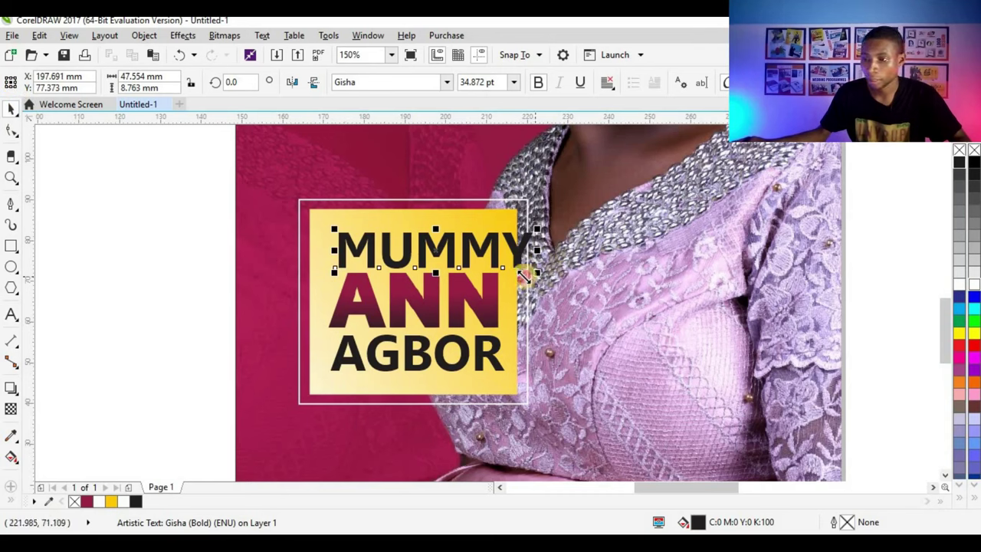
{"action": "left_click_drag", "start_coordinate": [523, 276], "coordinate": [509, 227]}
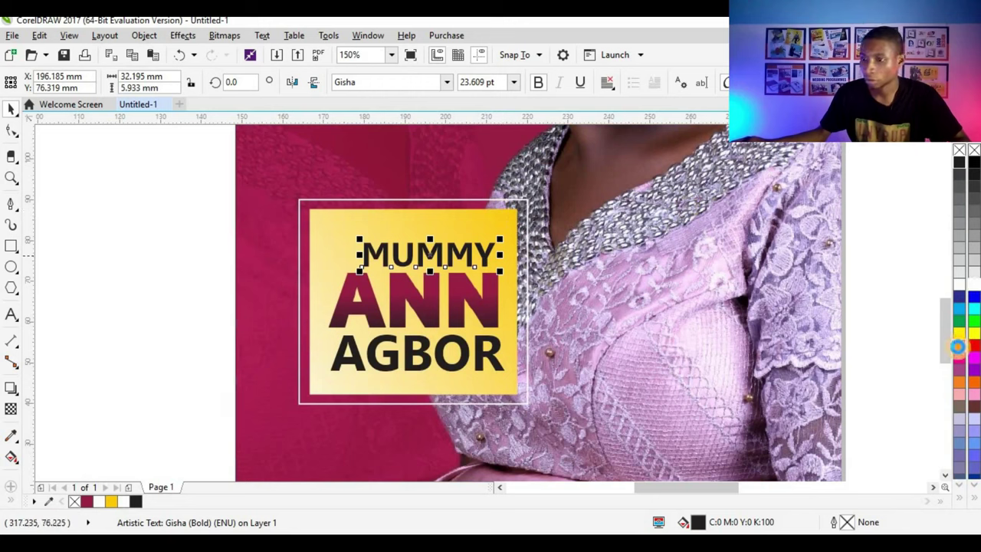
{"action": "left_click", "coordinate": [958, 347]}
{"action": "left_click", "coordinate": [496, 361]}
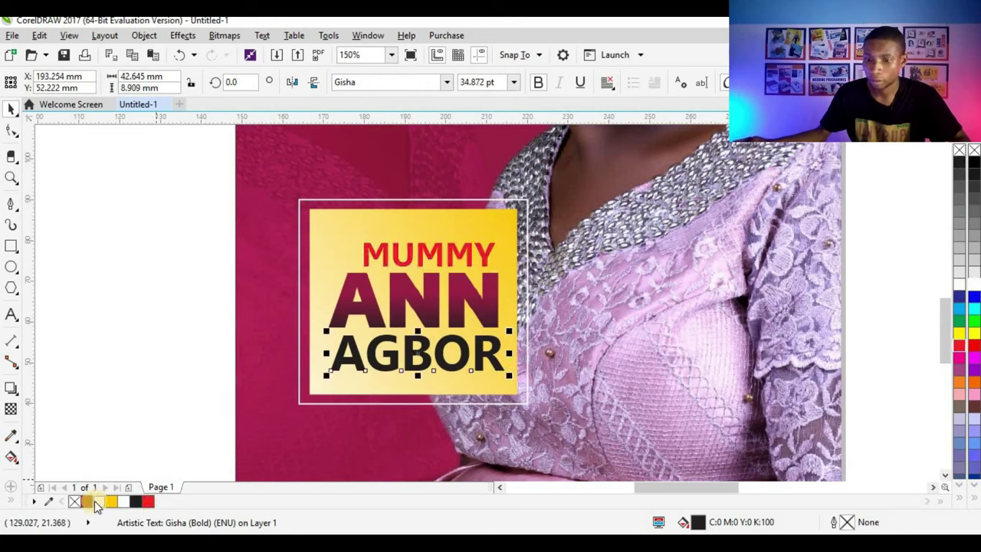
{"action": "left_click", "coordinate": [89, 503]}
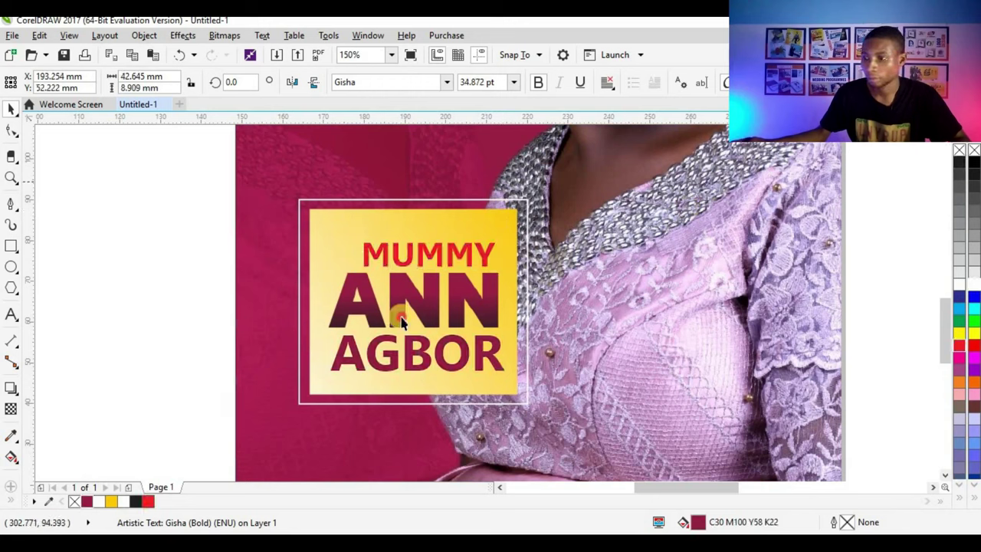
Step: Centre-align all the name badge's text lines with Align Centers (C)
{"action": "key", "text": "Escape"}
{"action": "left_click_drag", "start_coordinate": [237, 451], "coordinate": [537, 161]}
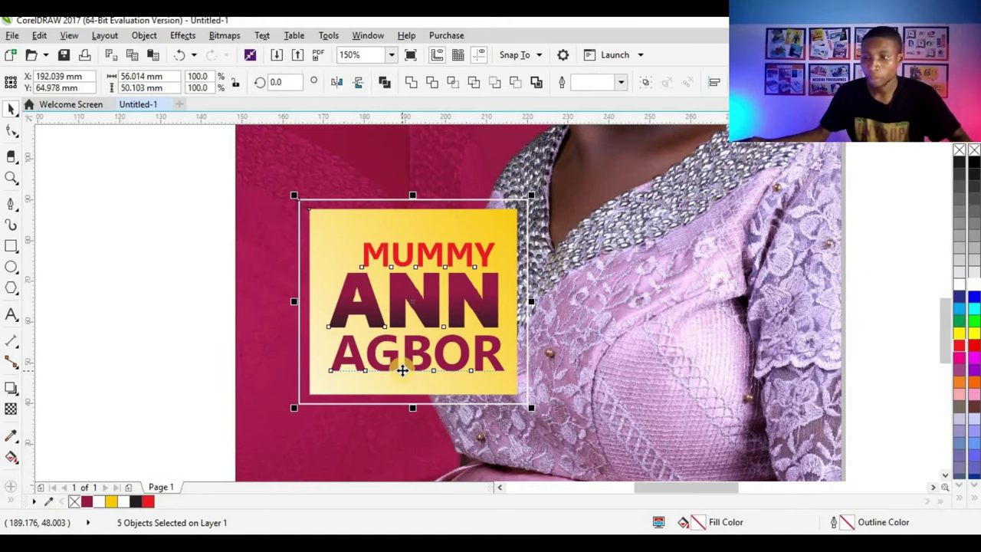
{"action": "key", "text": "c"}
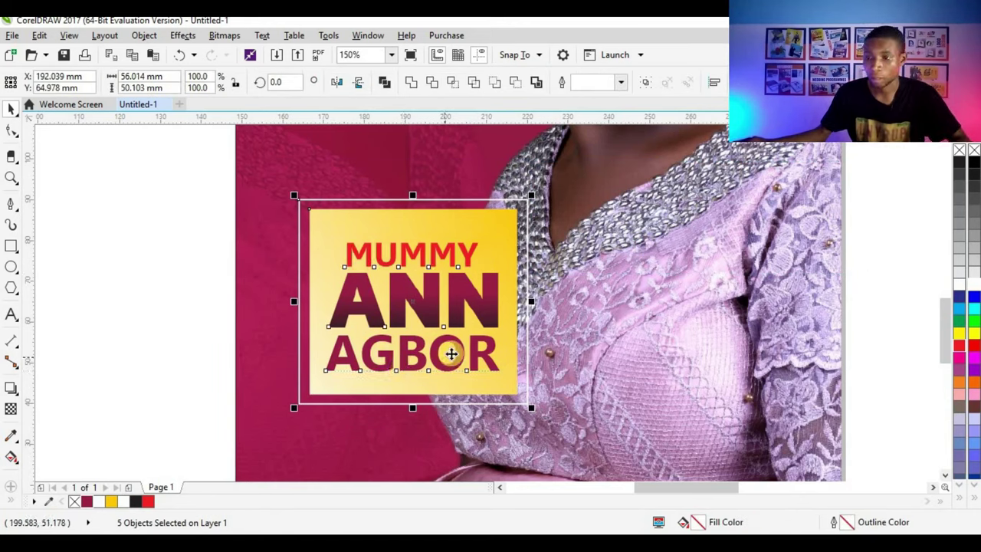
{"action": "key", "text": "Escape"}
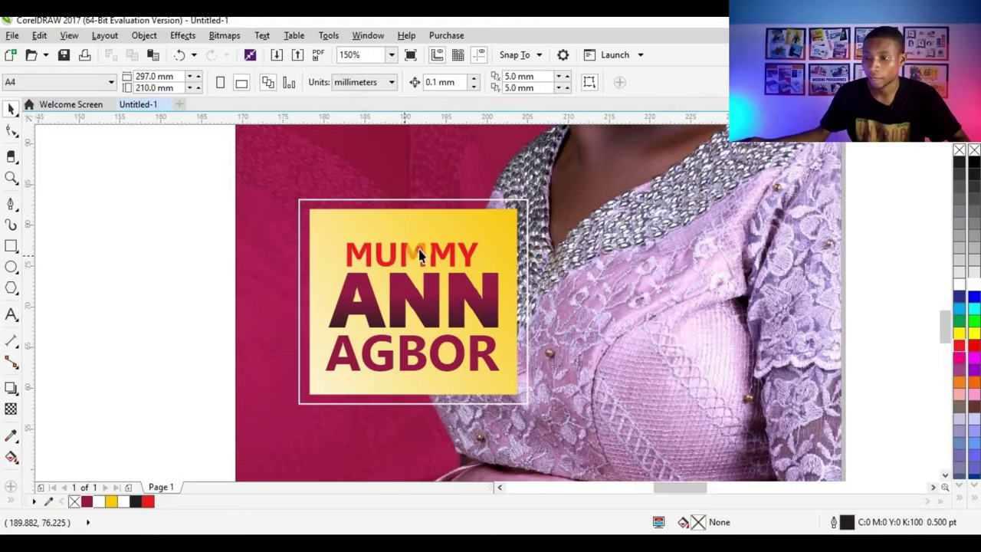
Step: Move 'MUMMY' up slightly and enlarge and nudge 'ANN' into place
{"action": "scroll", "coordinate": [417, 254], "scroll_direction": "up", "scroll_amount": 1}
{"action": "left_click", "coordinate": [418, 252]}
{"action": "left_click_drag", "start_coordinate": [422, 251], "coordinate": [423, 230]}
{"action": "left_click", "coordinate": [422, 336]}
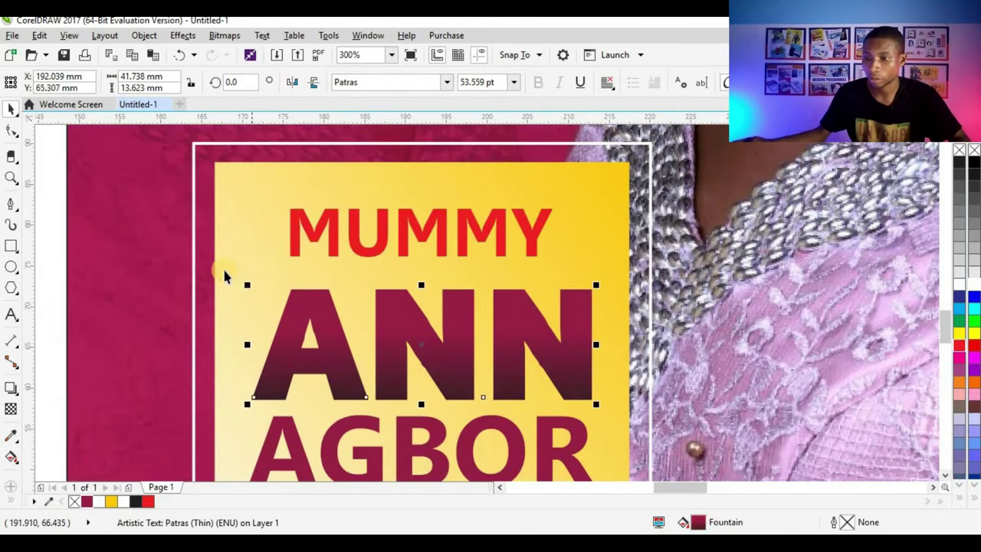
{"action": "left_click_drag", "start_coordinate": [246, 283], "coordinate": [218, 273]}
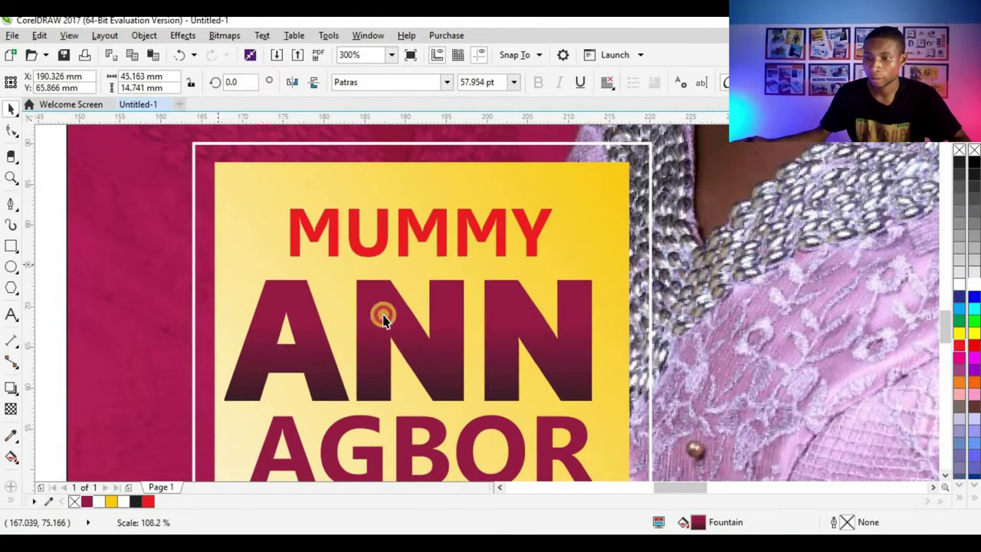
{"action": "left_click_drag", "start_coordinate": [493, 263], "coordinate": [505, 273]}
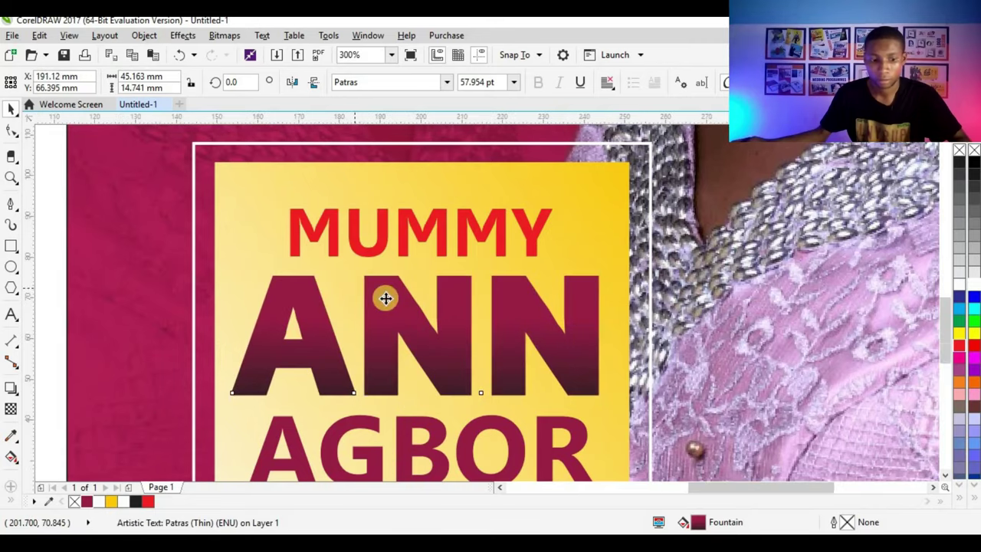
{"action": "scroll", "coordinate": [387, 301], "scroll_direction": "down", "scroll_amount": 2}
{"action": "left_click_drag", "start_coordinate": [745, 222], "coordinate": [296, 372]}
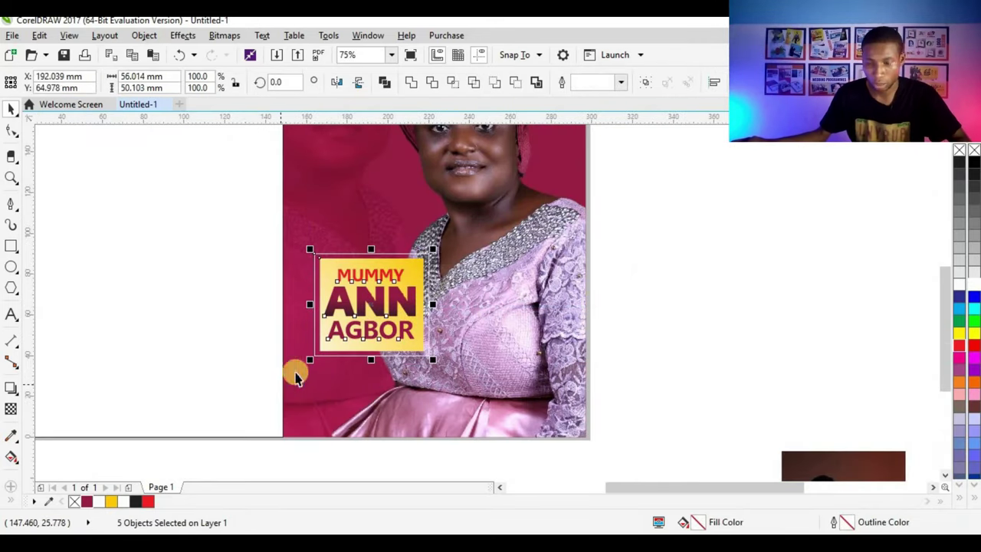
{"action": "left_click", "coordinate": [627, 278]}
{"action": "scroll", "coordinate": [414, 317], "scroll_direction": "down", "scroll_amount": 1}
{"action": "scroll", "coordinate": [414, 318], "scroll_direction": "up", "scroll_amount": 1}
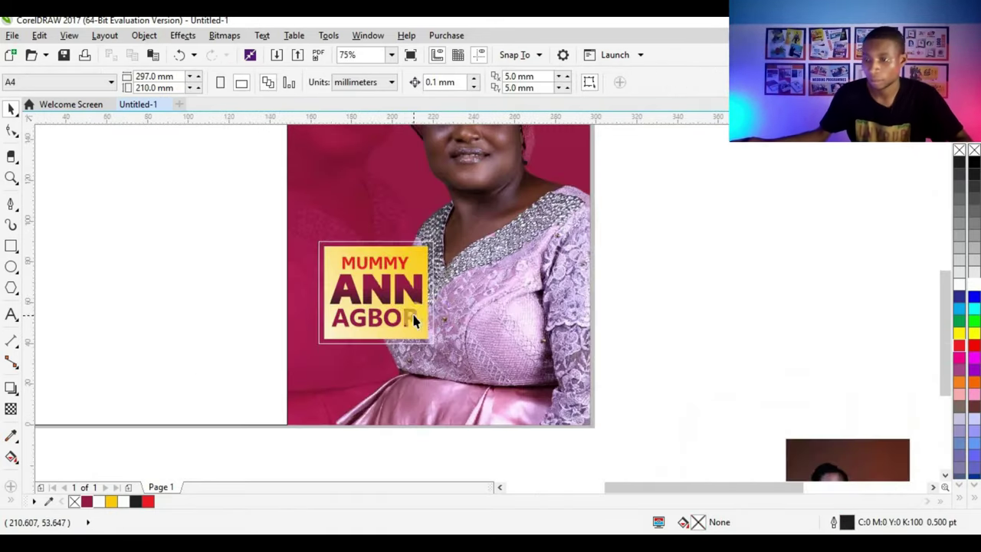
{"action": "scroll", "coordinate": [525, 349], "scroll_direction": "down", "scroll_amount": 1}
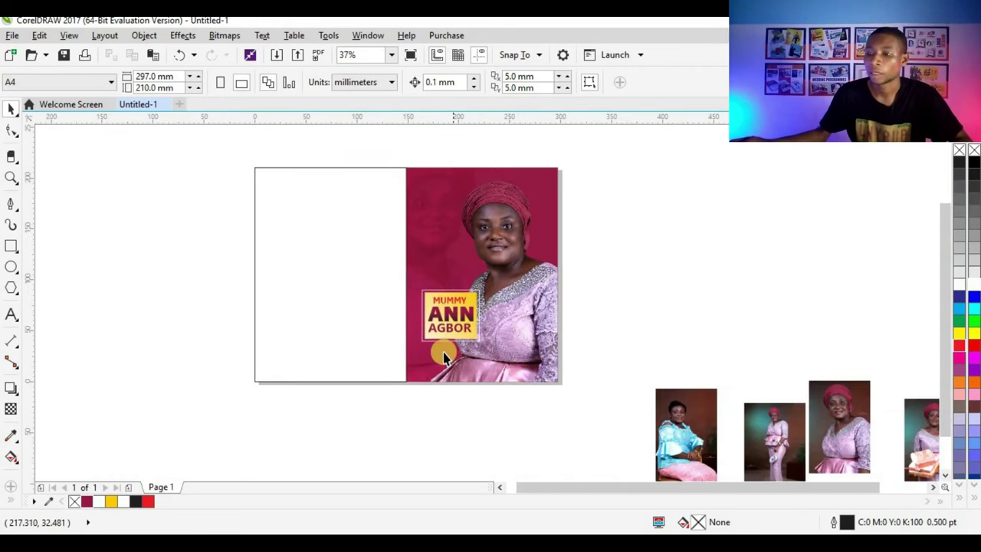
{"action": "scroll", "coordinate": [445, 351], "scroll_direction": "up", "scroll_amount": 1}
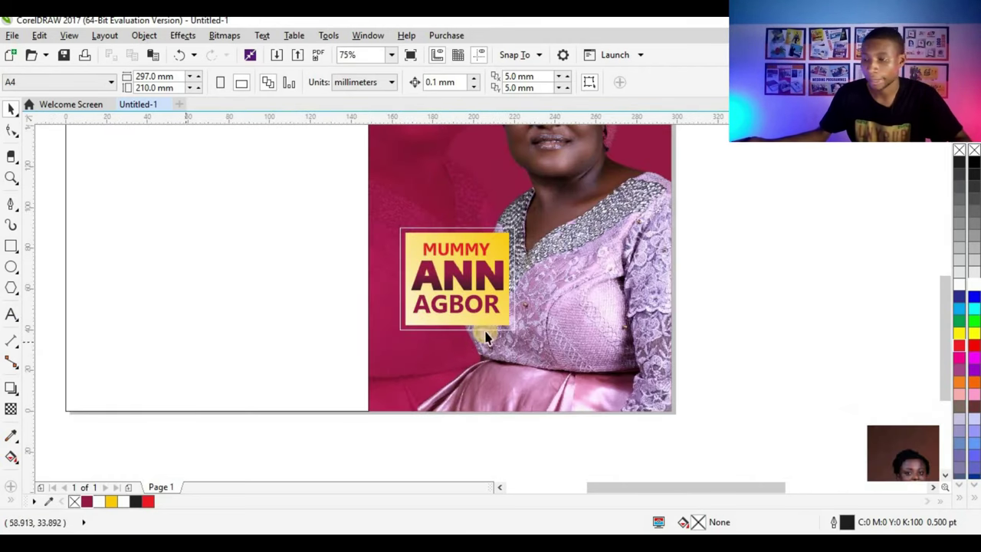
{"action": "scroll", "coordinate": [491, 374], "scroll_direction": "up", "scroll_amount": 1}
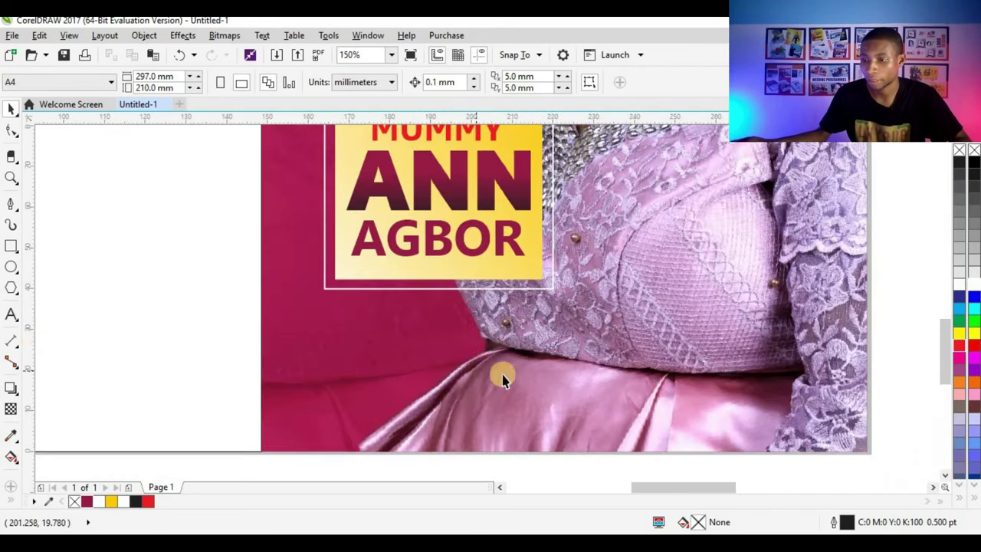
Step: Draw a white-filled bar, about 30.9 × 7.1 mm, just below the name badge
{"action": "left_click", "coordinate": [10, 244]}
{"action": "scroll", "coordinate": [368, 322], "scroll_direction": "up", "scroll_amount": 1}
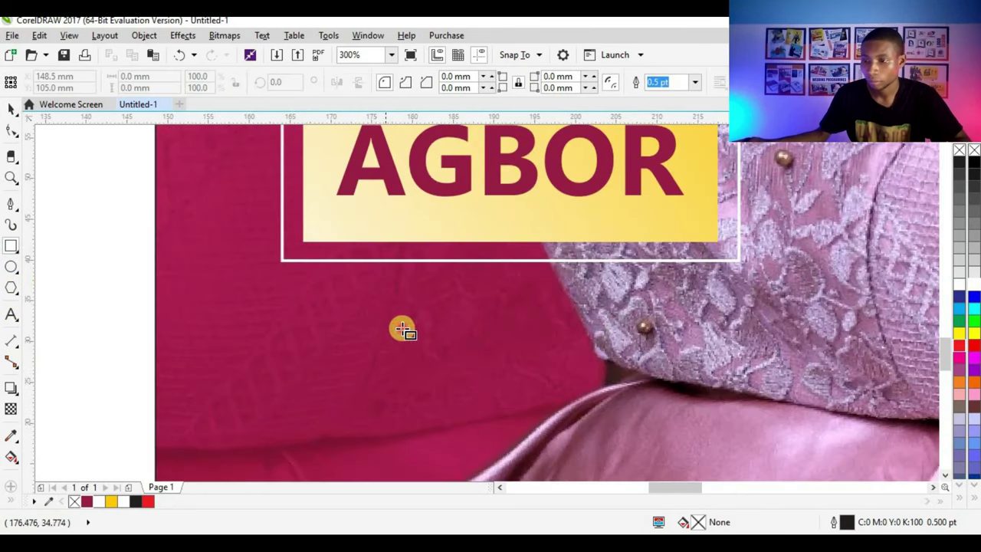
{"action": "mouse_move", "coordinate": [381, 293]}
{"action": "left_mouse_down"}
{"action": "mouse_move", "coordinate": [628, 333]}
{"action": "mouse_move", "coordinate": [641, 359]}
{"action": "left_mouse_up"}
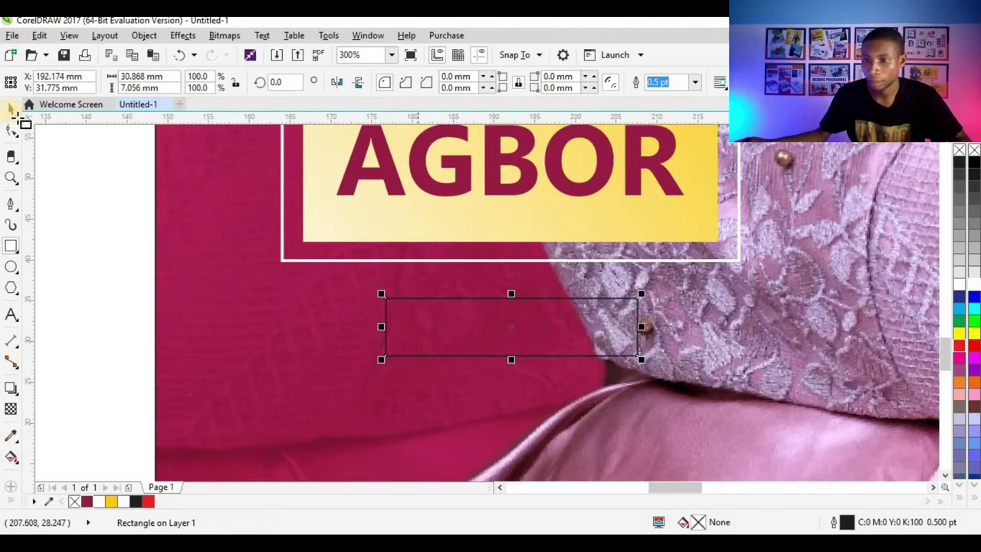
{"action": "left_click", "coordinate": [86, 502]}
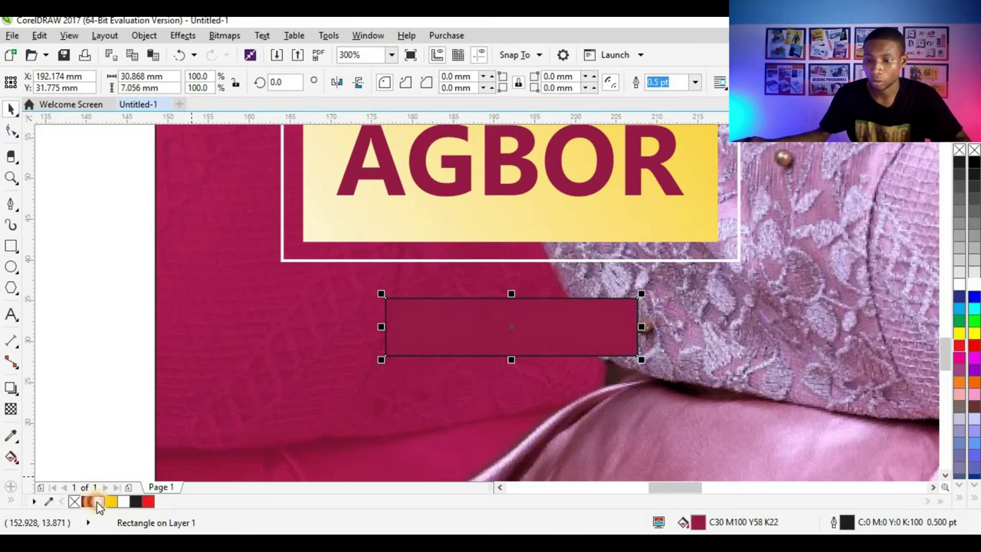
{"action": "left_click", "coordinate": [99, 501]}
{"action": "scroll", "coordinate": [436, 357], "scroll_direction": "down", "scroll_amount": 2}
{"action": "left_click", "coordinate": [431, 300], "text": "shift"}
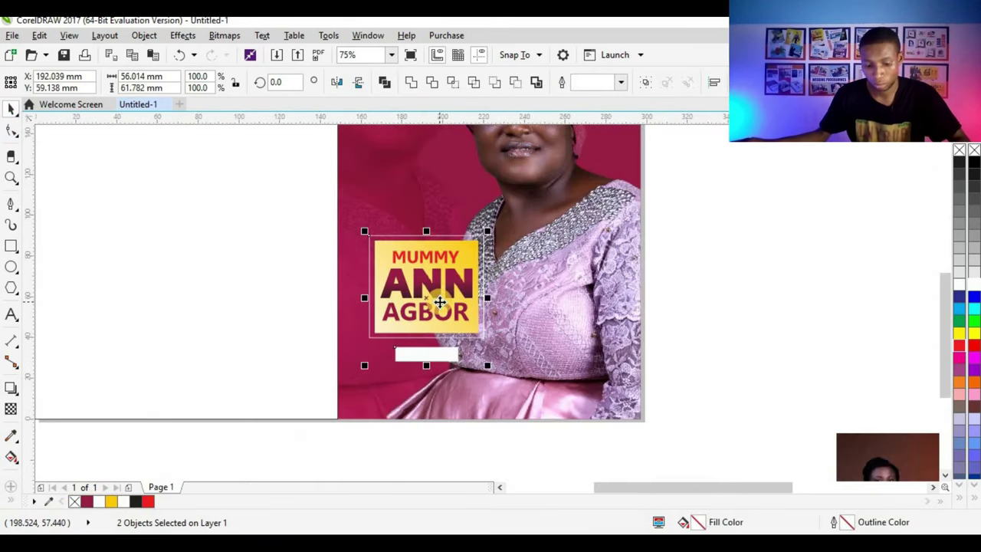
{"action": "left_click", "coordinate": [706, 282]}
{"action": "scroll", "coordinate": [420, 361], "scroll_direction": "up", "scroll_amount": 1}
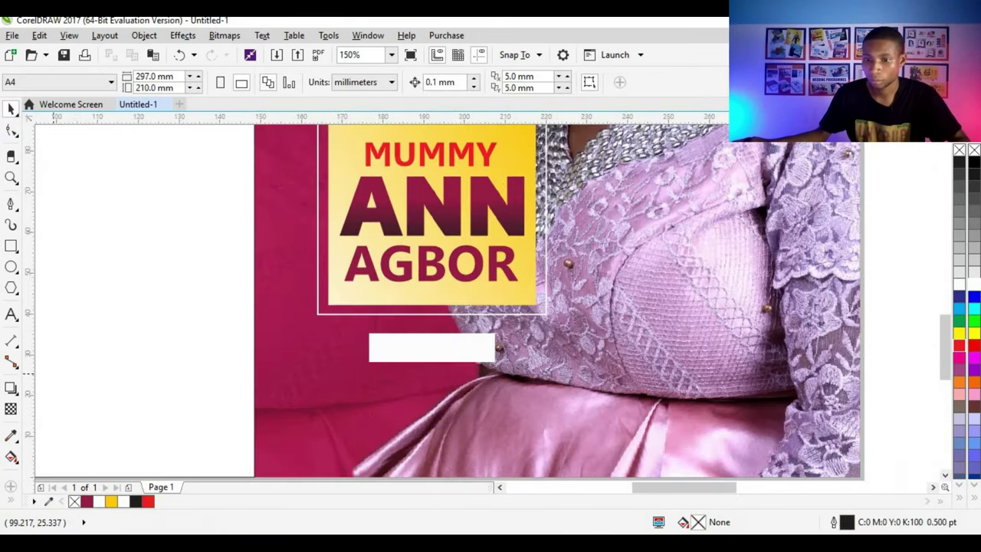
{"action": "left_click", "coordinate": [11, 313]}
Step: Type the date 'OCTOBER 30TH' below the white bar
{"action": "left_click", "coordinate": [351, 408]}
{"action": "type", "text": "O"}
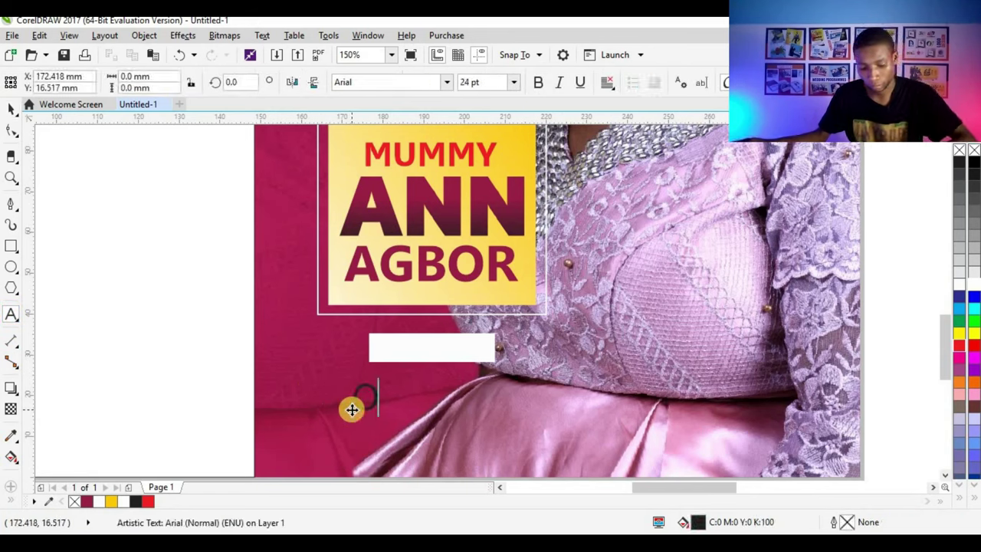
{"action": "type", "text": "CTO"}
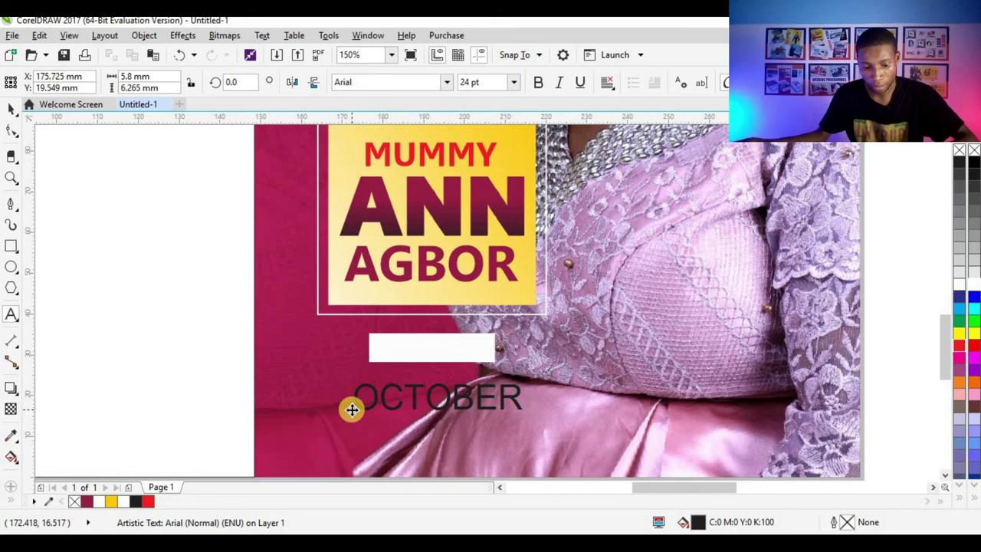
{"action": "type", "text": "BER 30"}
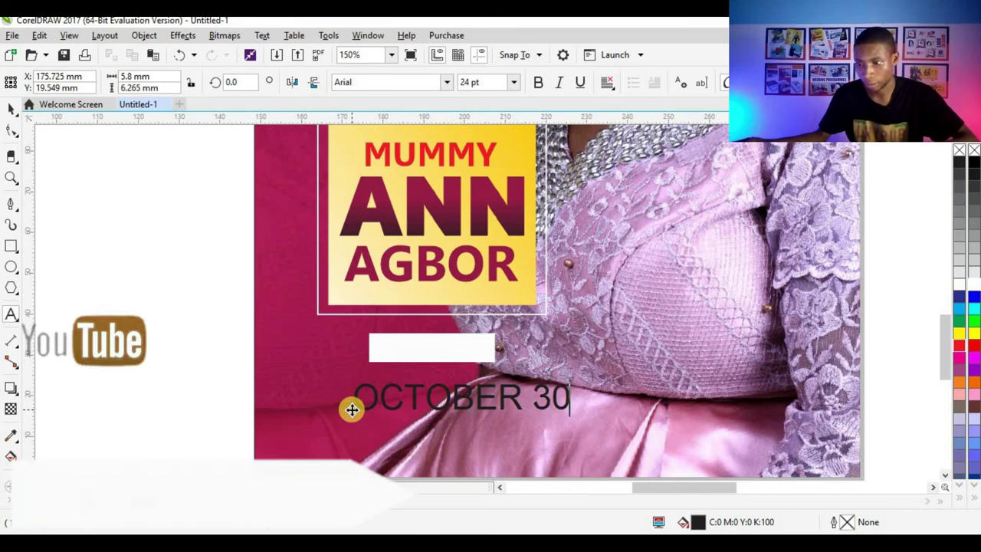
{"action": "type", "text": "TH"}
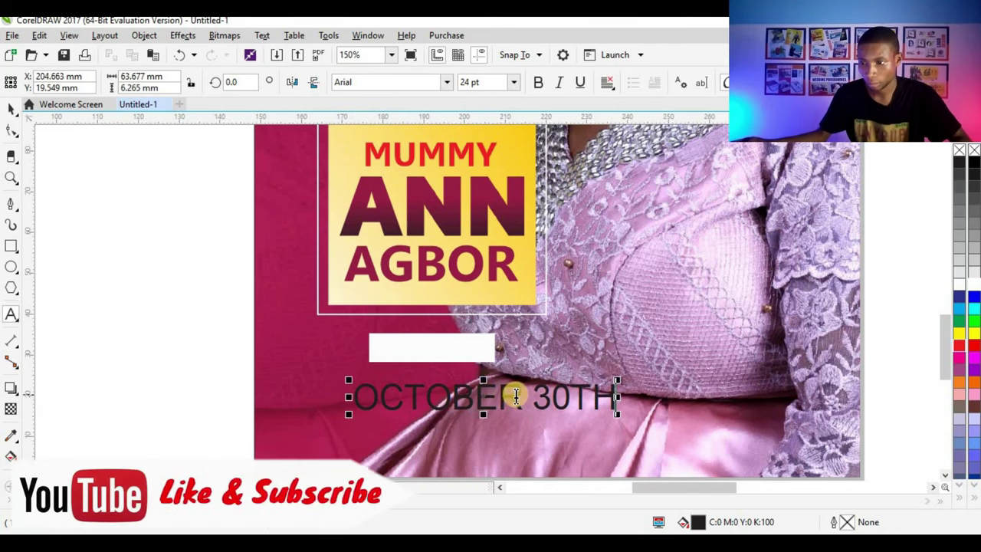
{"action": "left_click_drag", "start_coordinate": [522, 396], "coordinate": [500, 396]}
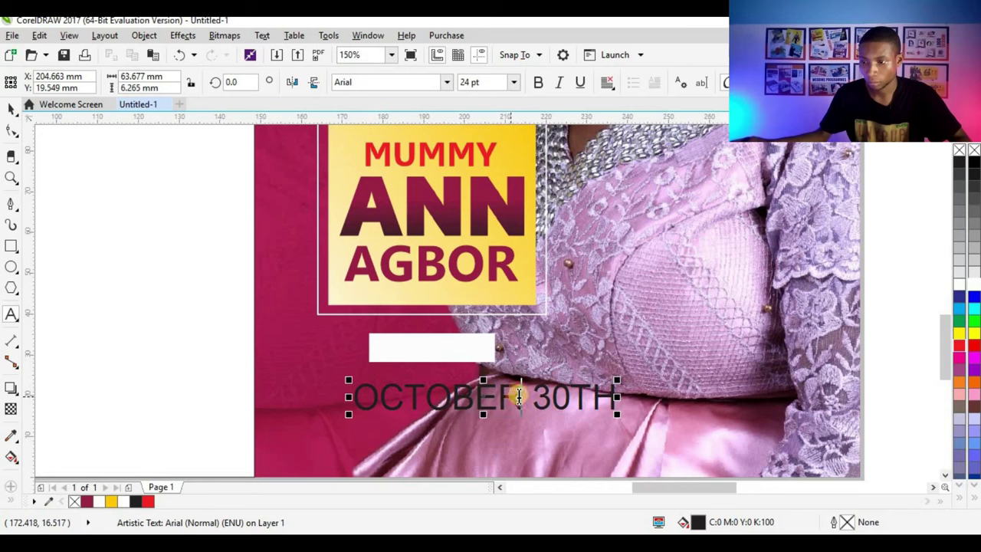
{"action": "left_click", "coordinate": [15, 111]}
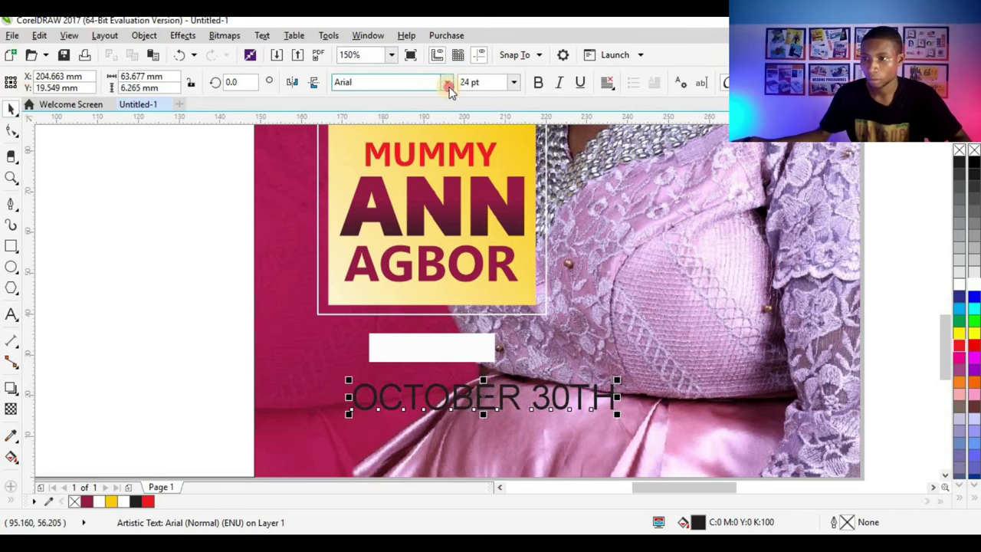
Step: Format the date text as Gisha Bold, maroon, at 12 pt
{"action": "left_click", "coordinate": [449, 86]}
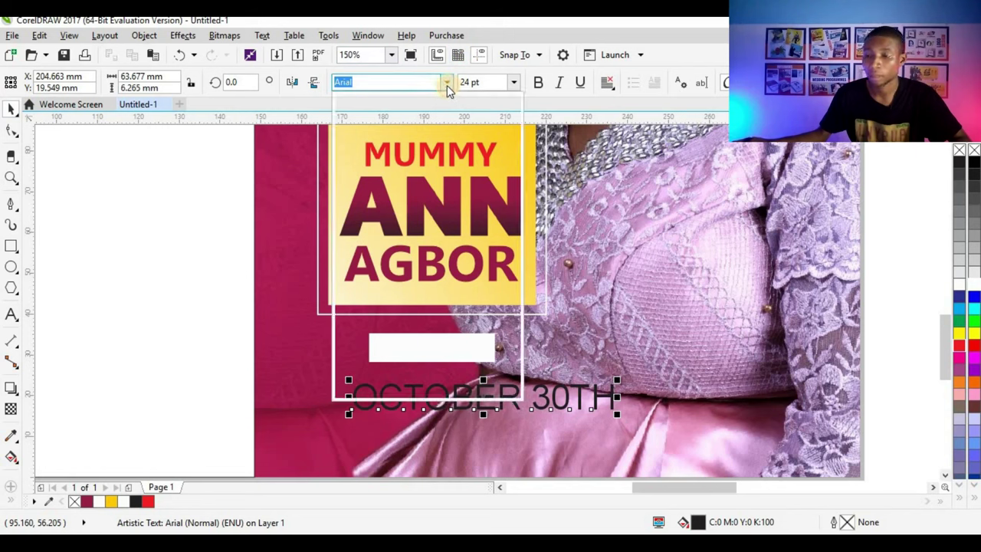
{"action": "left_click", "coordinate": [606, 275]}
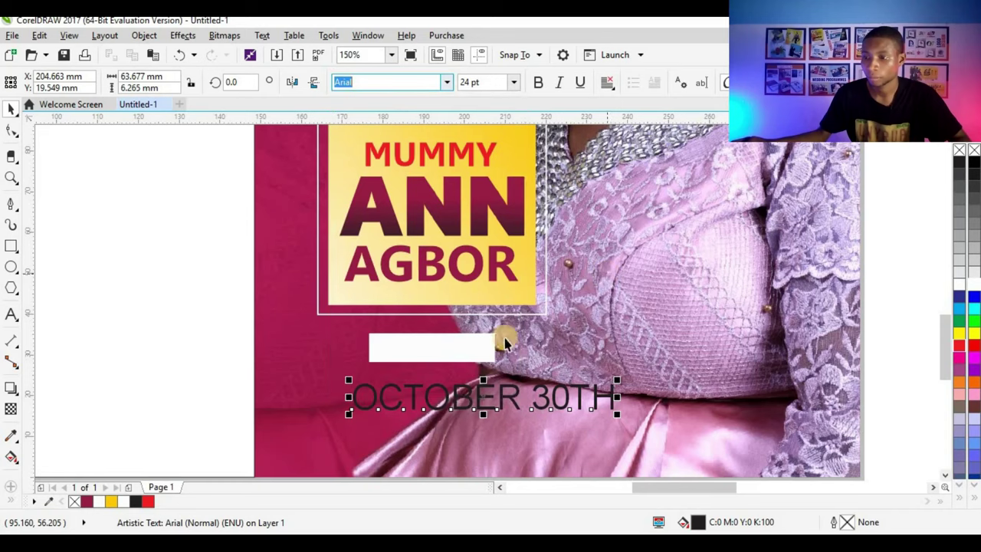
{"action": "left_click", "coordinate": [539, 391]}
{"action": "left_click", "coordinate": [542, 394]}
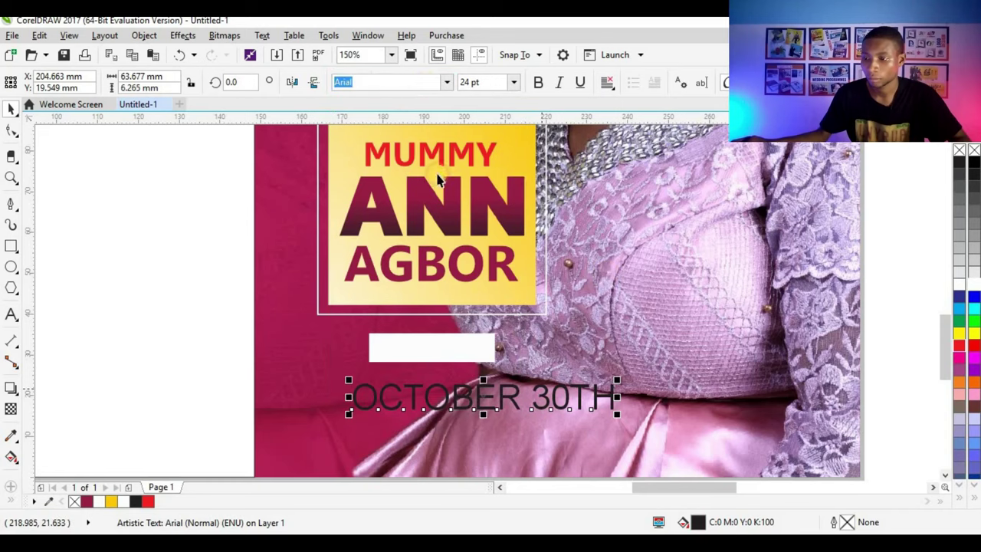
{"action": "left_click", "coordinate": [450, 82]}
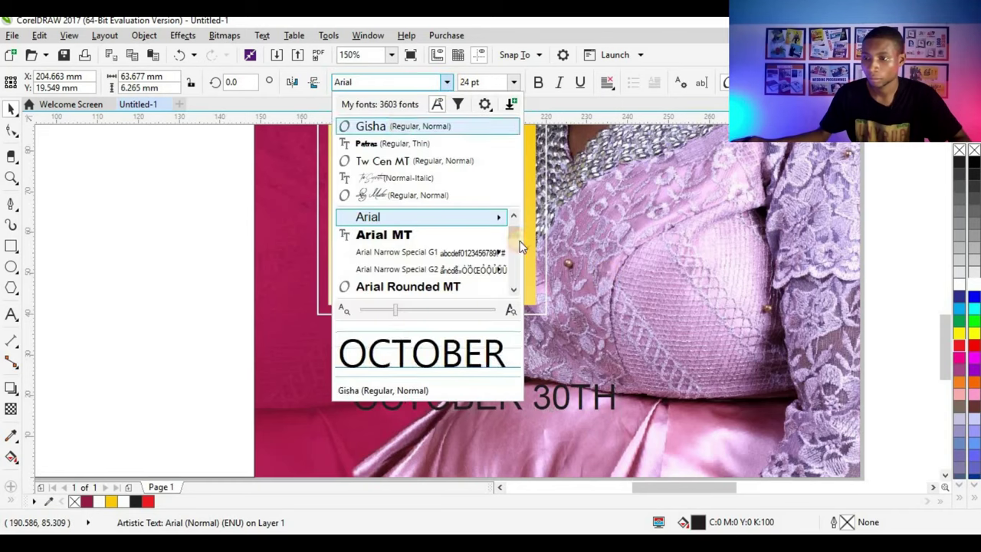
{"action": "left_click", "coordinate": [394, 125]}
{"action": "key", "text": "ctrl+b"}
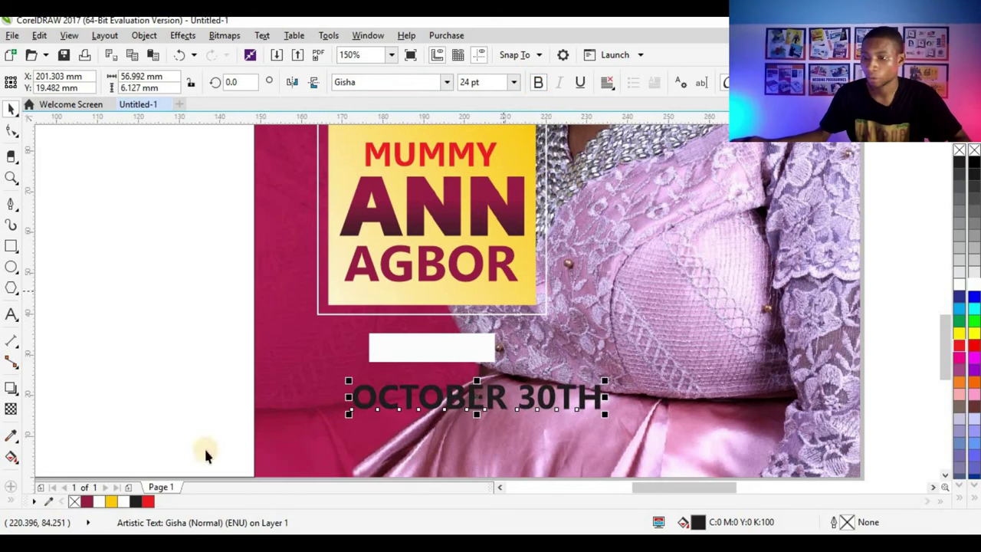
{"action": "left_click", "coordinate": [603, 416]}
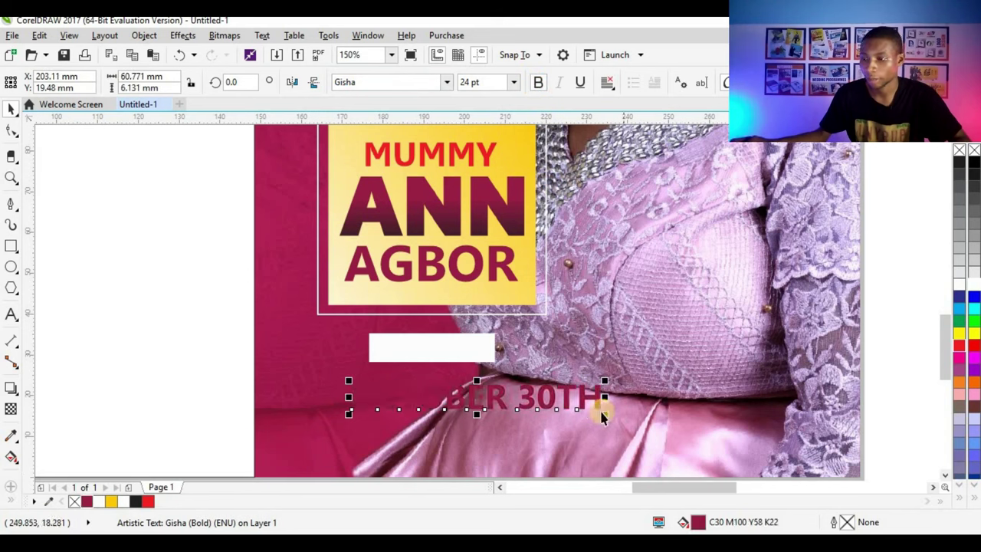
{"action": "left_click_drag", "start_coordinate": [606, 414], "coordinate": [485, 405]}
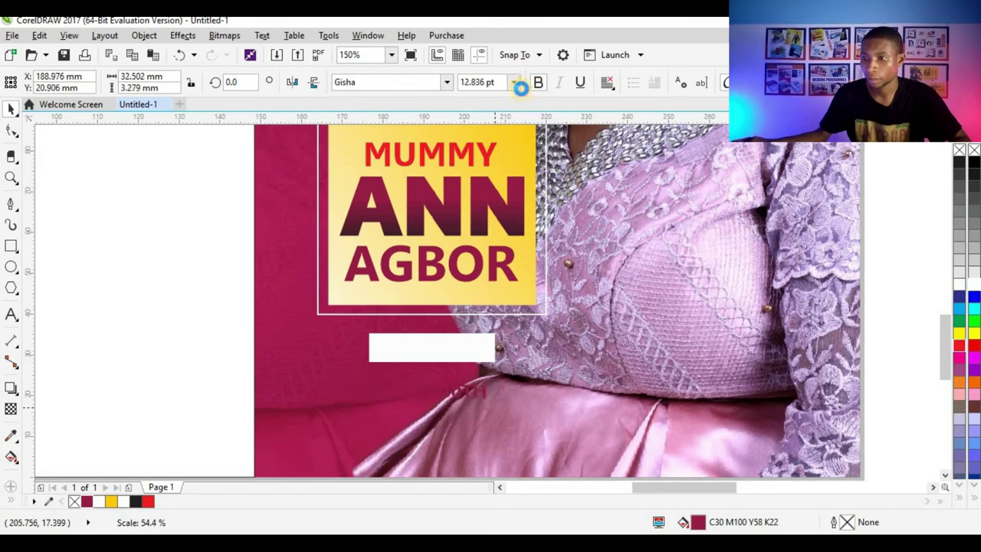
{"action": "left_click", "coordinate": [515, 82]}
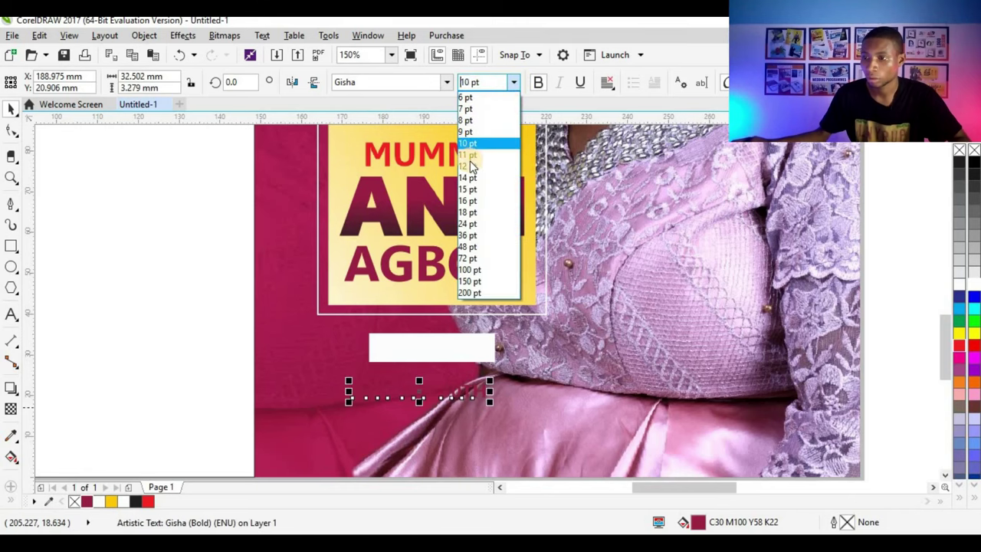
{"action": "left_click", "coordinate": [418, 390]}
Step: Move the date onto the white strip, then widen the strip and make it shorter around it
{"action": "left_click_drag", "start_coordinate": [418, 390], "coordinate": [429, 348]}
{"action": "scroll", "coordinate": [456, 360], "scroll_direction": "up", "scroll_amount": 2}
{"action": "left_click", "coordinate": [535, 350]}
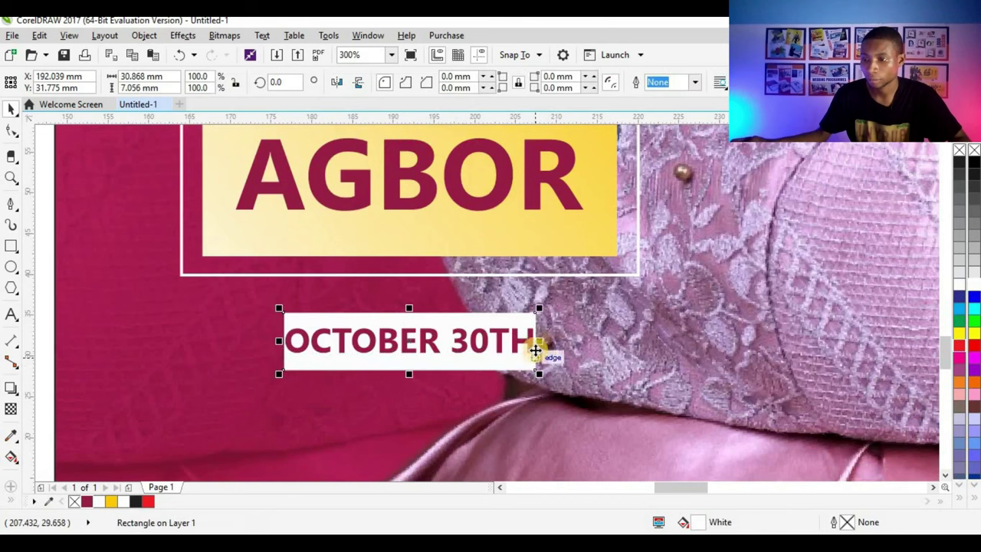
{"action": "left_click_drag", "start_coordinate": [540, 341], "coordinate": [559, 344]}
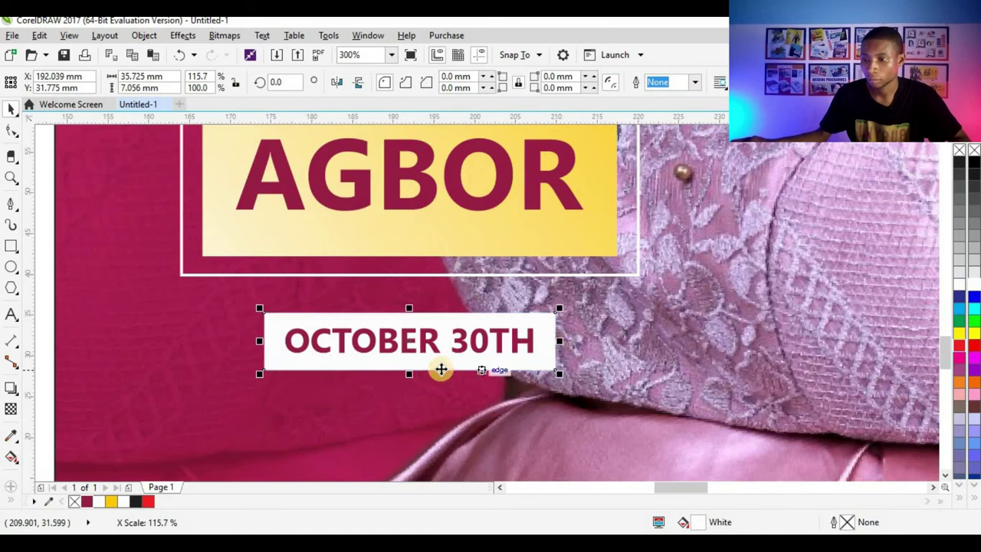
{"action": "scroll", "coordinate": [390, 375], "scroll_direction": "up", "scroll_amount": 2}
{"action": "scroll", "coordinate": [391, 375], "scroll_direction": "up", "scroll_amount": 2}
{"action": "left_click_drag", "start_coordinate": [333, 361], "coordinate": [414, 324]}
{"action": "scroll", "coordinate": [414, 323], "scroll_direction": "down", "scroll_amount": 4}
{"action": "left_click", "coordinate": [710, 278]}
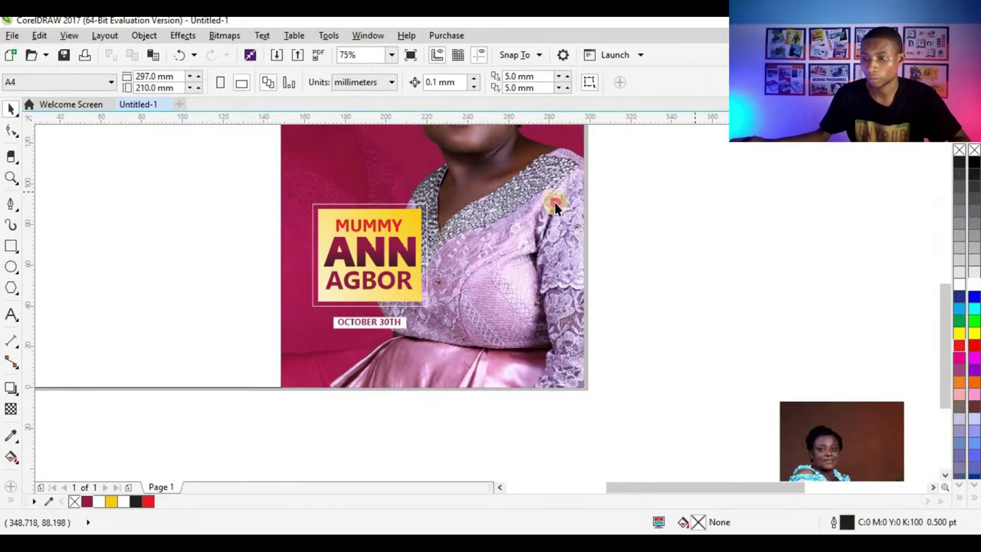
{"action": "left_click_drag", "start_coordinate": [281, 377], "coordinate": [303, 361]}
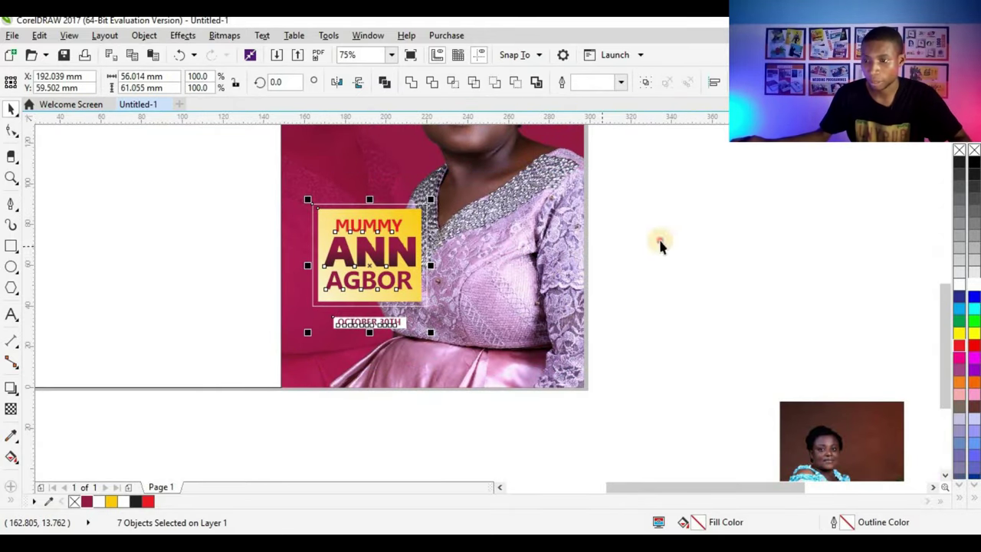
{"action": "scroll", "coordinate": [447, 350], "scroll_direction": "down", "scroll_amount": 1}
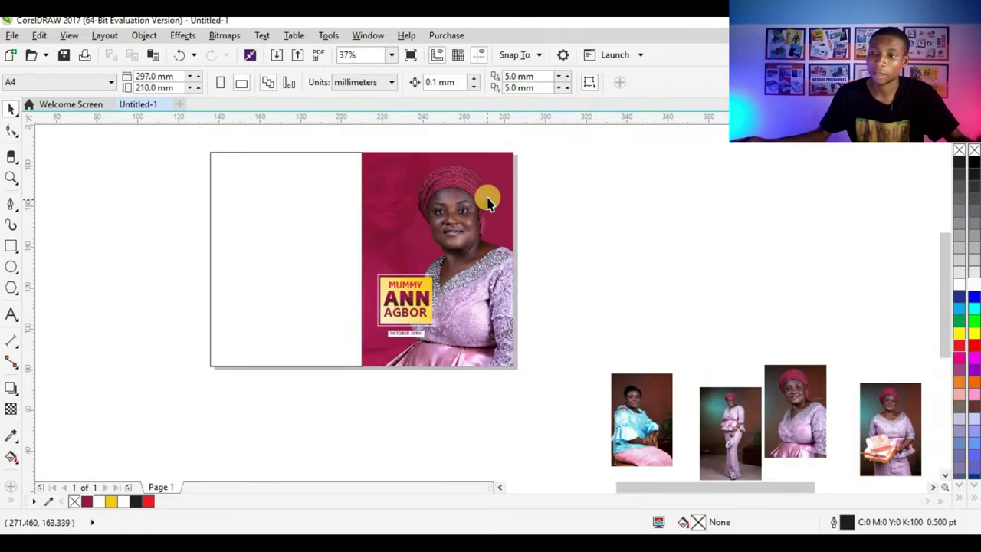
{"action": "scroll", "coordinate": [432, 194], "scroll_direction": "up", "scroll_amount": 1}
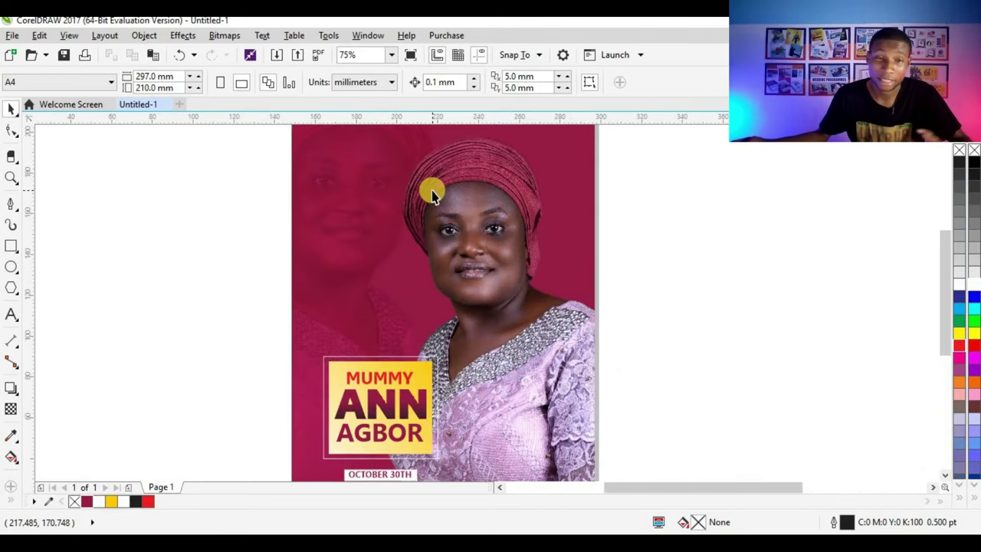
{"action": "left_click", "coordinate": [12, 315]}
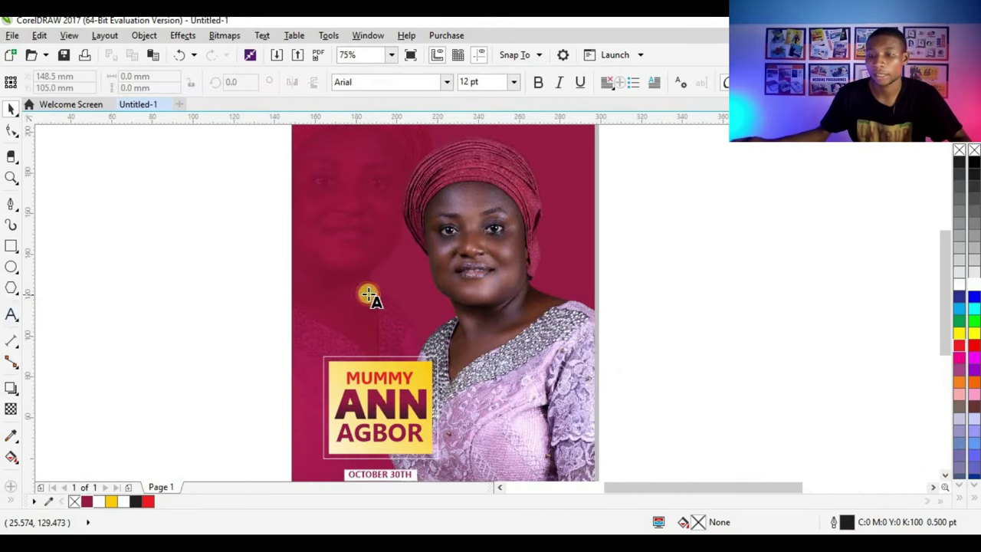
Step: Add 'Happy Birthday' text on the photo in the South Gardens Personal Use font
{"action": "left_click", "coordinate": [366, 288]}
{"action": "left_click", "coordinate": [361, 290]}
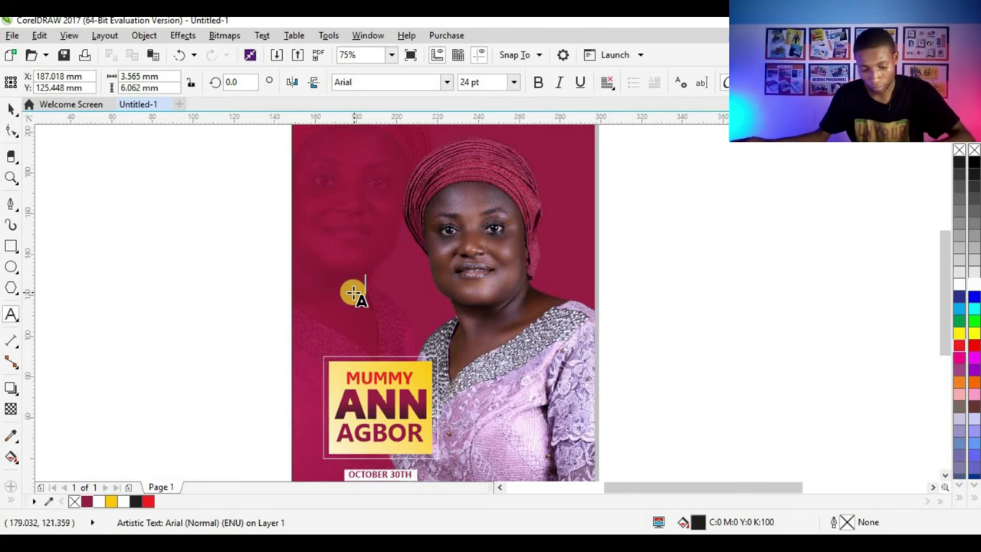
{"action": "type", "text": "Happy "}
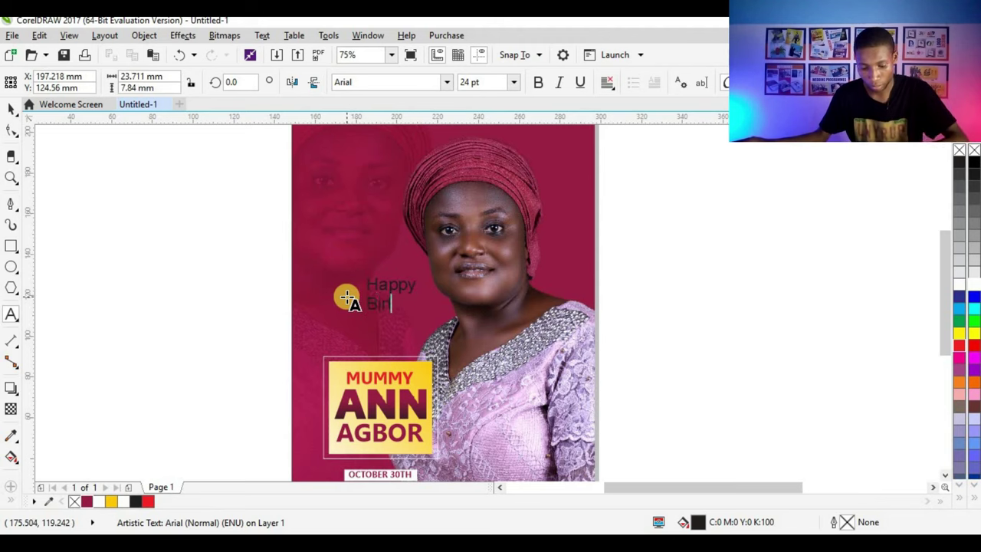
{"action": "type", "text": "Birthday"}
{"action": "left_click", "coordinate": [11, 108]}
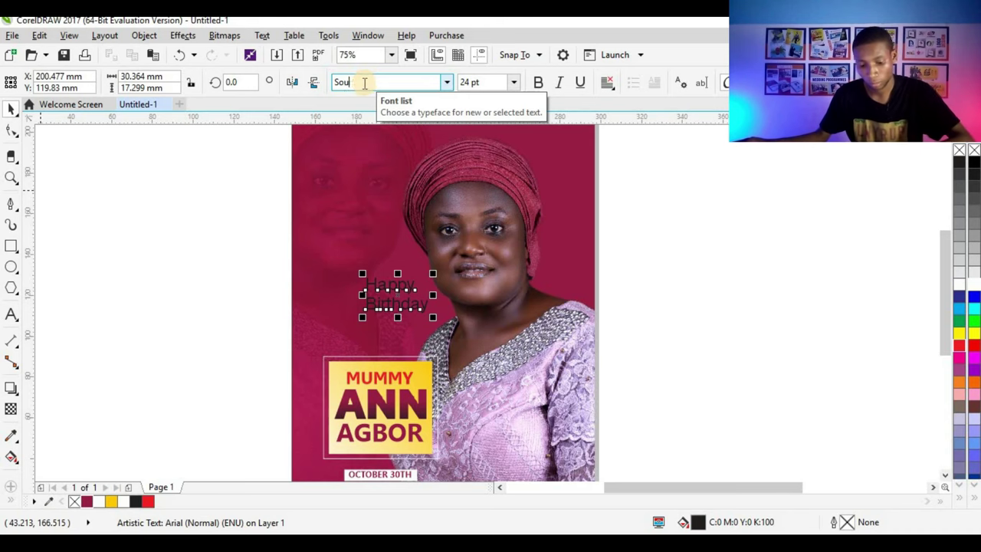
{"action": "key", "text": "Return"}
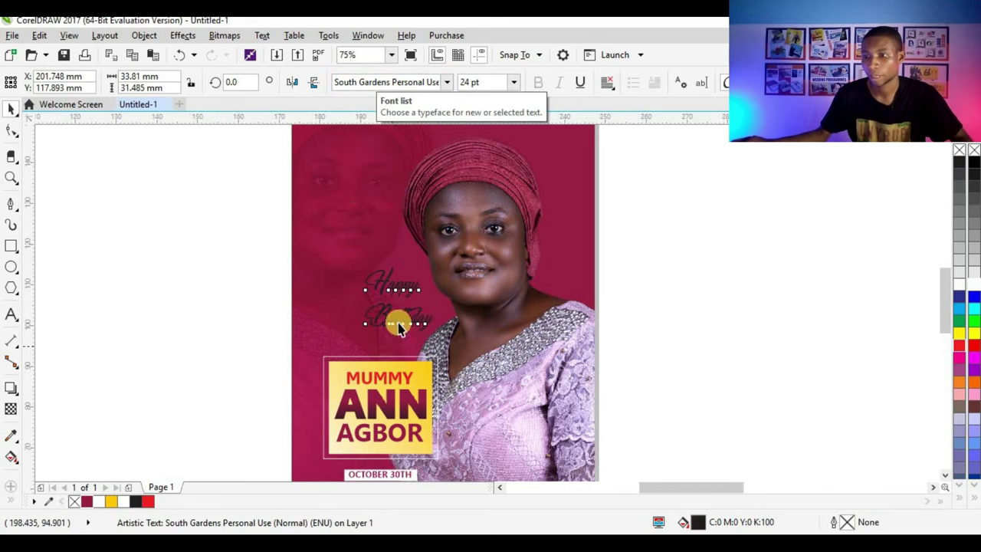
Step: Move the title higher above the name box and colour 'Happy' white
{"action": "scroll", "coordinate": [396, 322], "scroll_direction": "up", "scroll_amount": 1}
{"action": "scroll", "coordinate": [407, 296], "scroll_direction": "up", "scroll_amount": 1}
{"action": "left_click_drag", "start_coordinate": [352, 310], "coordinate": [357, 207]}
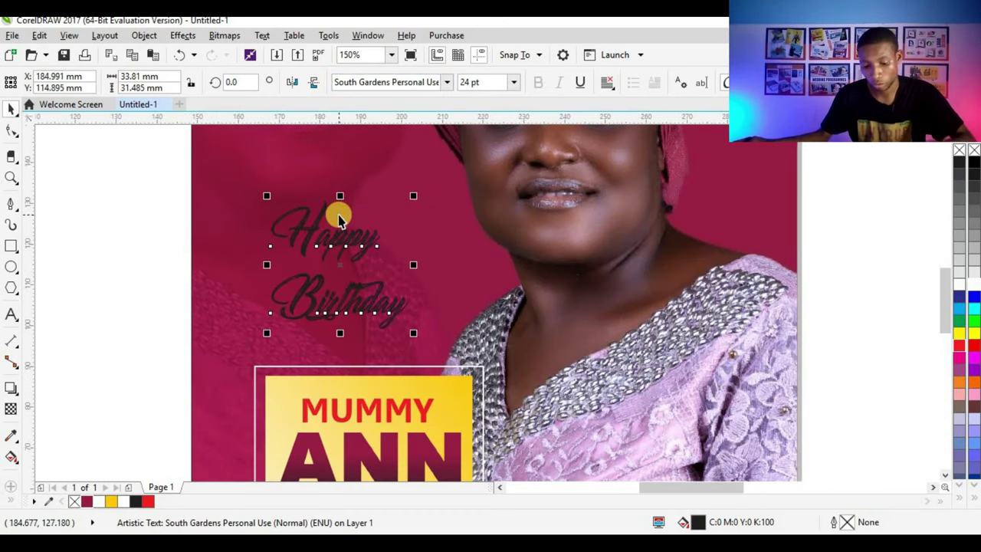
{"action": "left_click", "coordinate": [339, 215]}
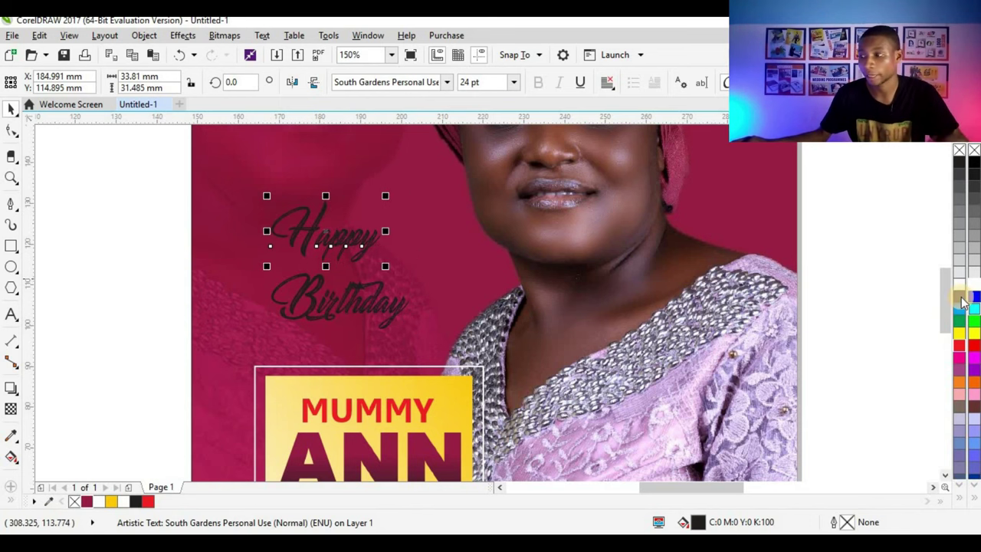
{"action": "left_click", "coordinate": [960, 289]}
Step: Colour 'Birthday' deep yellow and move it closer under 'Happy'
{"action": "left_click", "coordinate": [357, 300]}
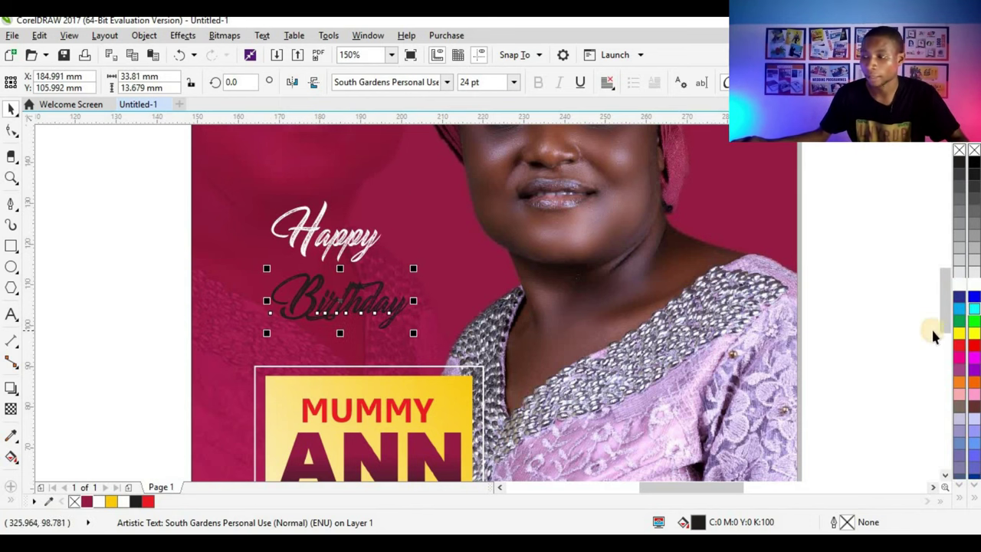
{"action": "left_click", "coordinate": [112, 502]}
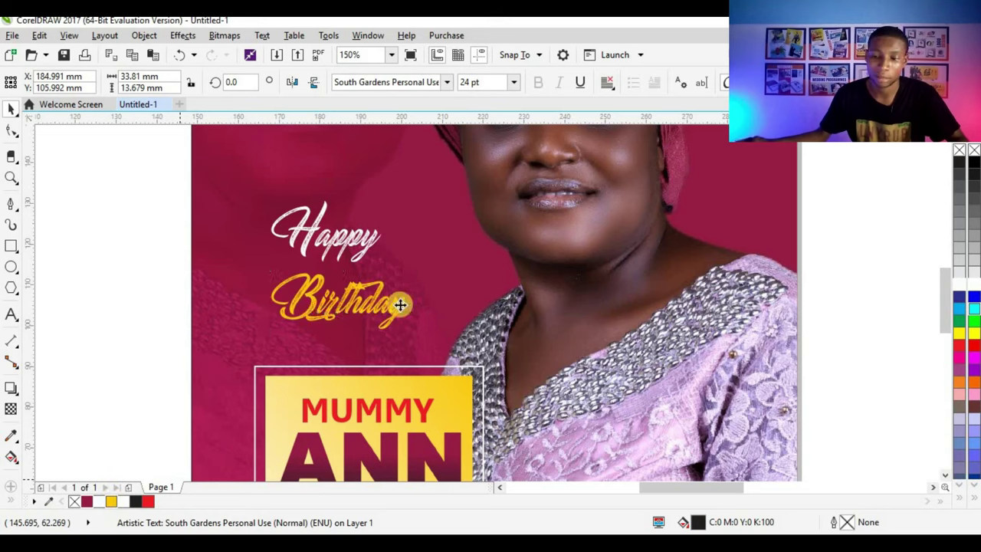
{"action": "scroll", "coordinate": [357, 298], "scroll_direction": "up", "scroll_amount": 3}
{"action": "left_click_drag", "start_coordinate": [357, 298], "coordinate": [342, 267]}
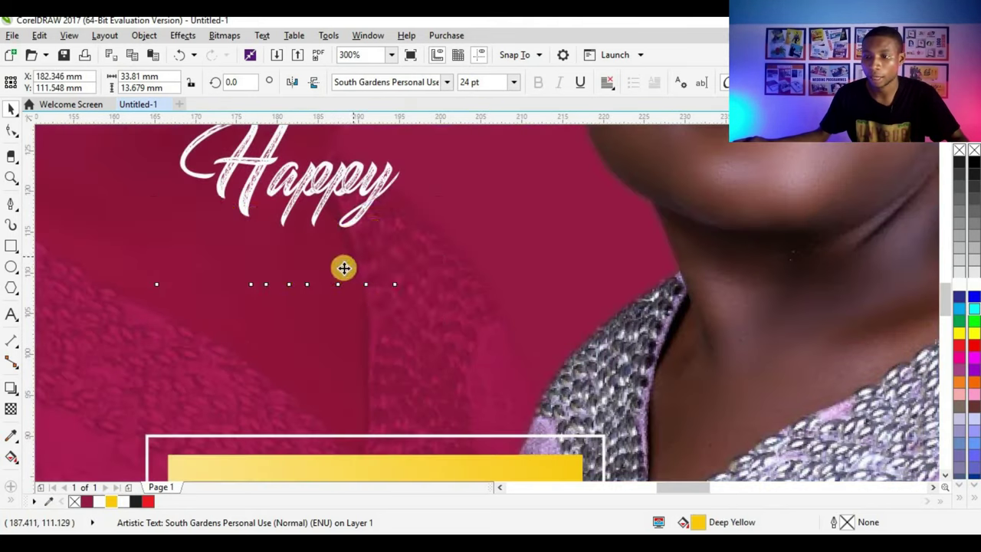
{"action": "scroll", "coordinate": [384, 268], "scroll_direction": "down", "scroll_amount": 3}
{"action": "scroll", "coordinate": [288, 263], "scroll_direction": "down", "scroll_amount": 1}
Step: Enlarge the combined Happy Birthday title to about 37.9 pt and reposition it
{"action": "left_click_drag", "start_coordinate": [694, 188], "coordinate": [261, 292]}
{"action": "scroll", "coordinate": [387, 223], "scroll_direction": "up", "scroll_amount": 2}
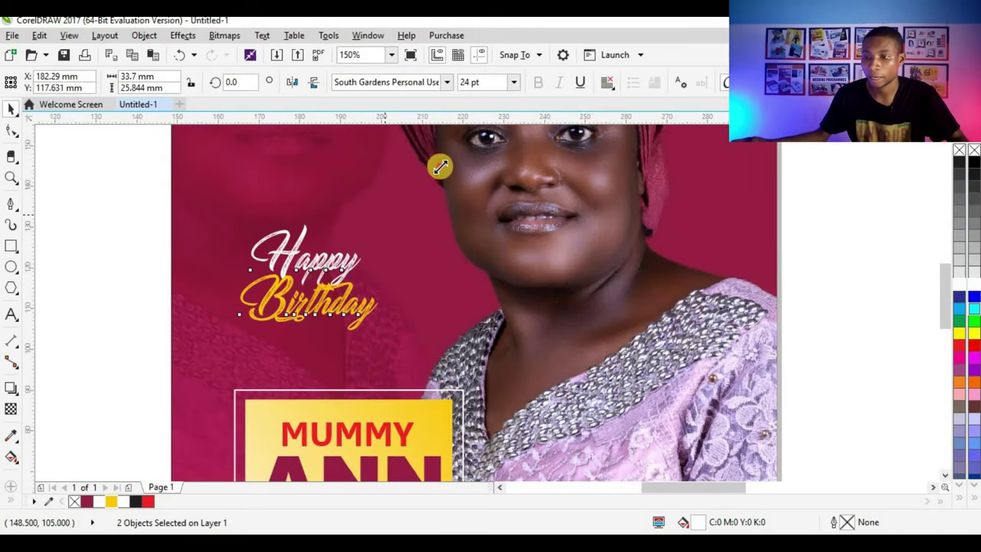
{"action": "mouse_move", "coordinate": [440, 167]}
{"action": "left_mouse_down"}
{"action": "mouse_move", "coordinate": [444, 152]}
{"action": "mouse_move", "coordinate": [430, 166]}
{"action": "left_mouse_up"}
{"action": "scroll", "coordinate": [387, 268], "scroll_direction": "down", "scroll_amount": 2}
{"action": "scroll", "coordinate": [337, 272], "scroll_direction": "down", "scroll_amount": 2}
{"action": "left_click_drag", "start_coordinate": [385, 272], "coordinate": [346, 230]}
{"action": "scroll", "coordinate": [345, 264], "scroll_direction": "up", "scroll_amount": 4}
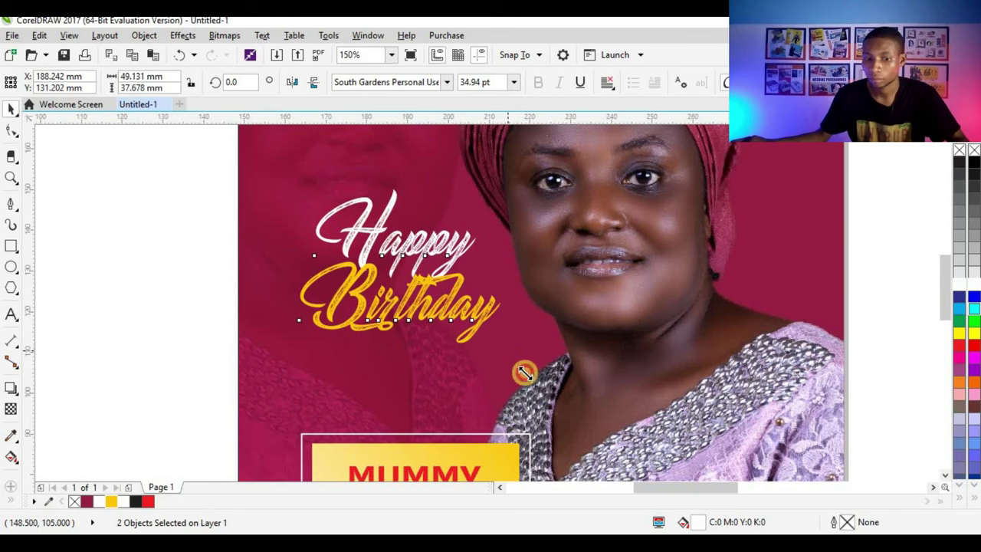
{"action": "left_click_drag", "start_coordinate": [524, 373], "coordinate": [515, 369]}
{"action": "scroll", "coordinate": [516, 367], "scroll_direction": "down", "scroll_amount": 4}
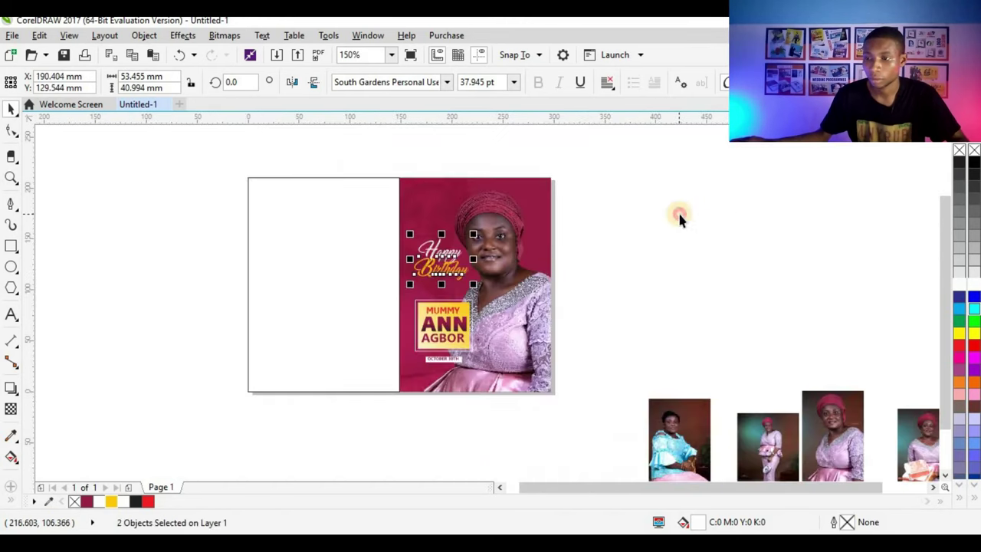
{"action": "left_click", "coordinate": [679, 210]}
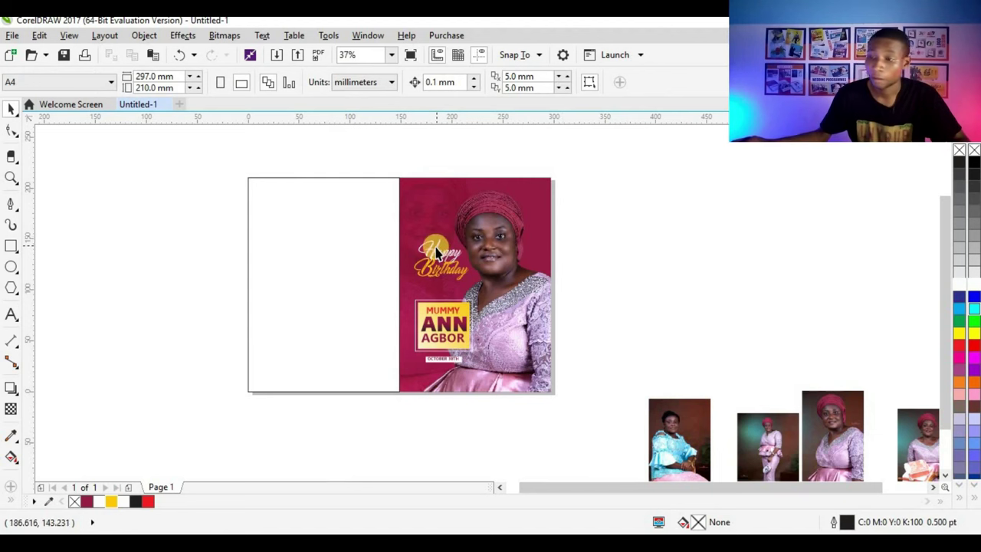
Step: Nudge the Happy Birthday title slightly lower-left on the photo panel
{"action": "scroll", "coordinate": [454, 247], "scroll_direction": "up", "scroll_amount": 4}
{"action": "scroll", "coordinate": [422, 274], "scroll_direction": "down", "scroll_amount": 2}
{"action": "left_click_drag", "start_coordinate": [736, 221], "coordinate": [318, 349]}
{"action": "scroll", "coordinate": [408, 305], "scroll_direction": "up", "scroll_amount": 3}
{"action": "mouse_move", "coordinate": [397, 288]}
{"action": "left_mouse_down"}
{"action": "mouse_move", "coordinate": [389, 285]}
{"action": "mouse_move", "coordinate": [388, 302]}
{"action": "left_mouse_up"}
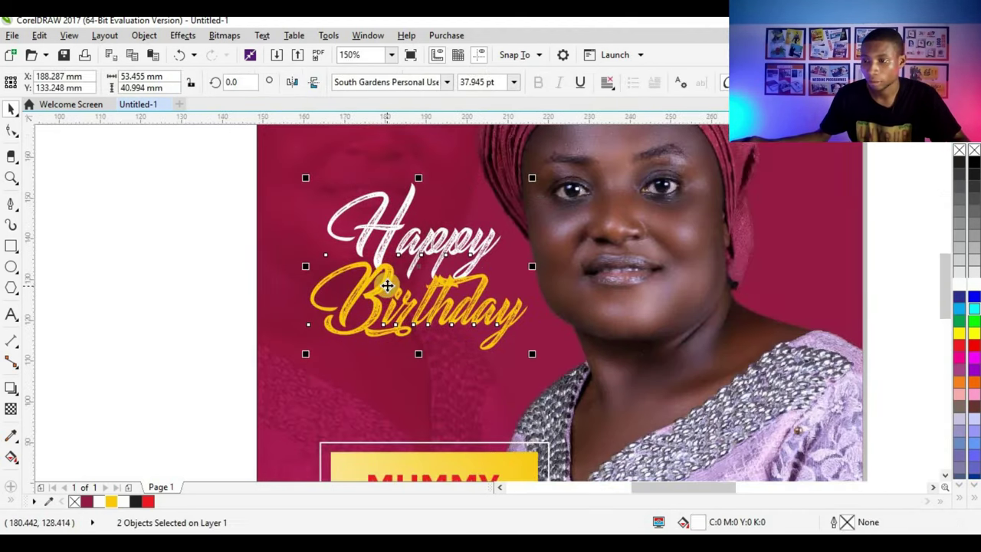
{"action": "scroll", "coordinate": [441, 304], "scroll_direction": "down", "scroll_amount": 4}
{"action": "left_click", "coordinate": [603, 276]}
{"action": "scroll", "coordinate": [502, 268], "scroll_direction": "down", "scroll_amount": 1}
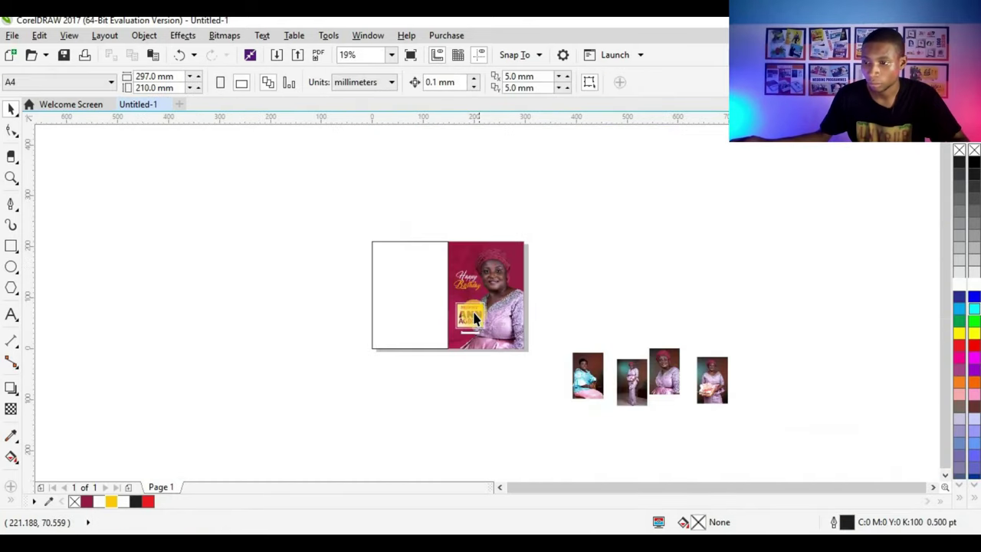
{"action": "scroll", "coordinate": [475, 315], "scroll_direction": "up", "scroll_amount": 1}
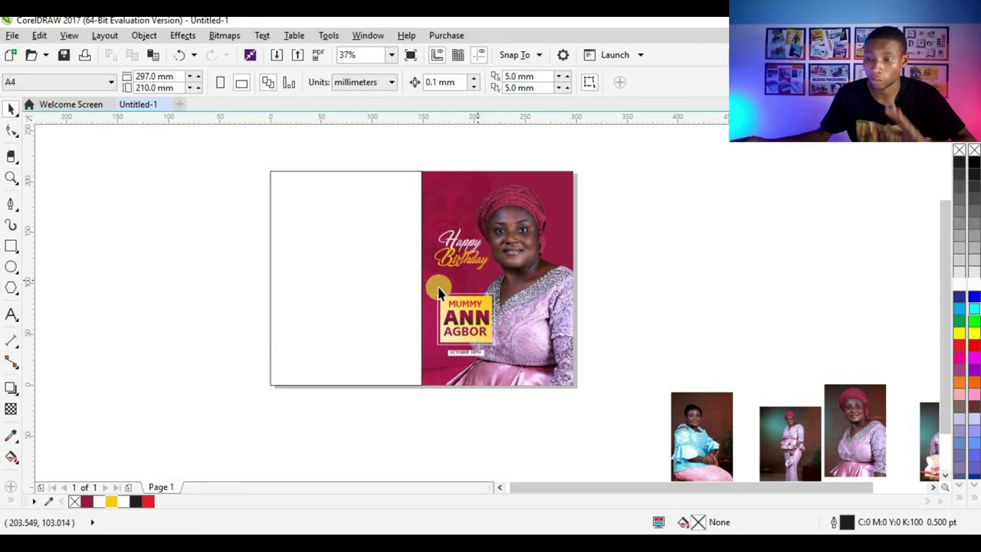
Step: Fill the left rectangle white and remove its outline
{"action": "left_click", "coordinate": [404, 274]}
{"action": "left_click", "coordinate": [99, 502]}
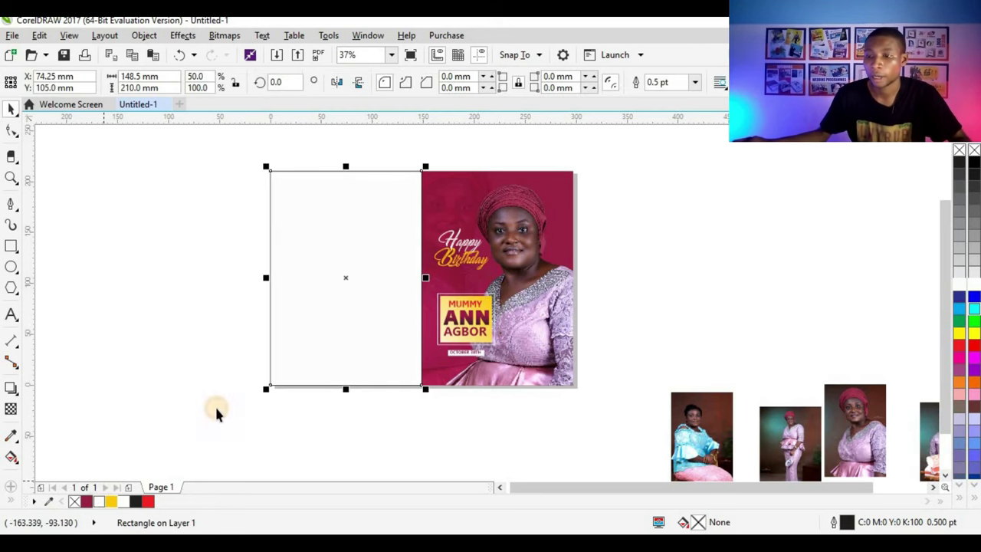
{"action": "right_click", "coordinate": [72, 503]}
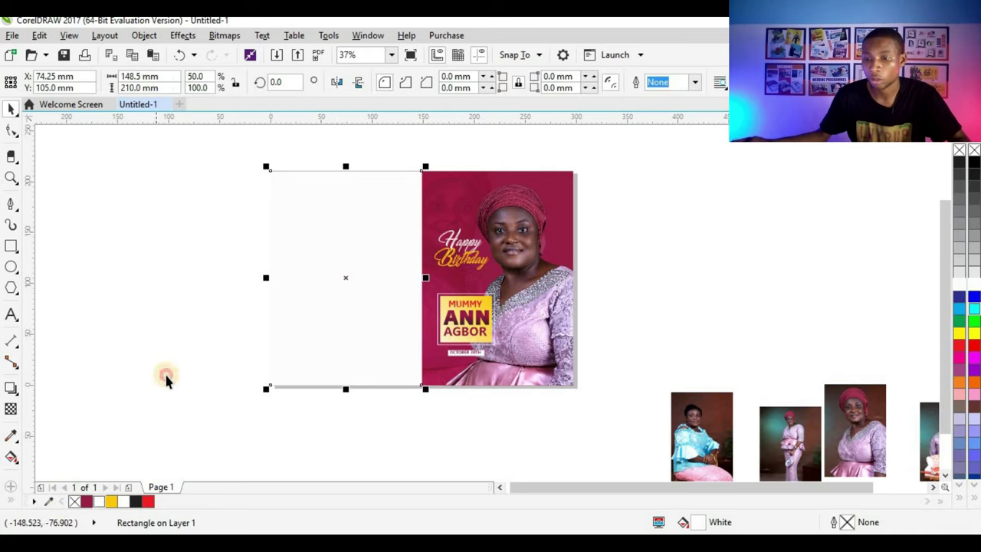
{"action": "key", "text": "Escape"}
Step: Change the left rectangle's fill to cream (C:0 M:4 Y:19 K:0)
{"action": "key", "text": "Tab"}
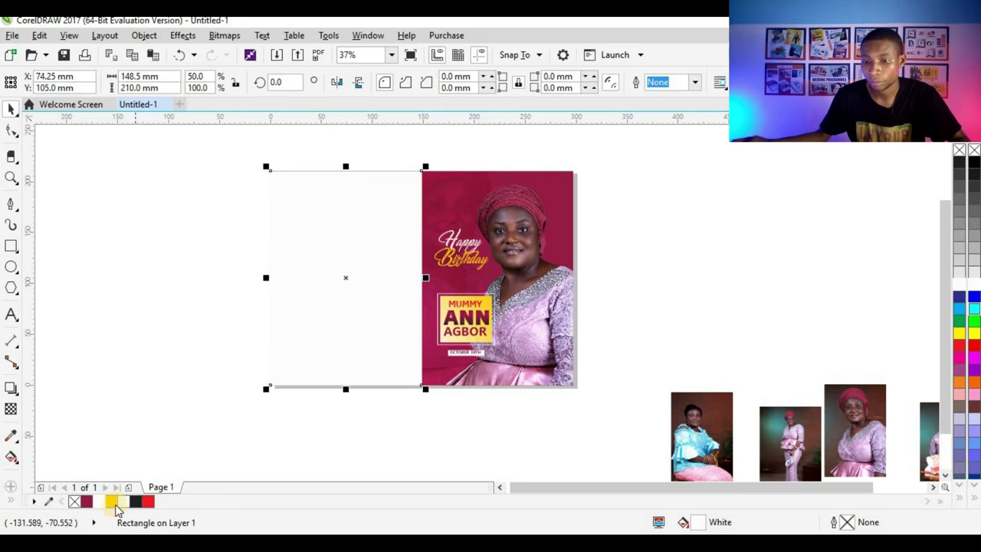
{"action": "left_click", "coordinate": [112, 503]}
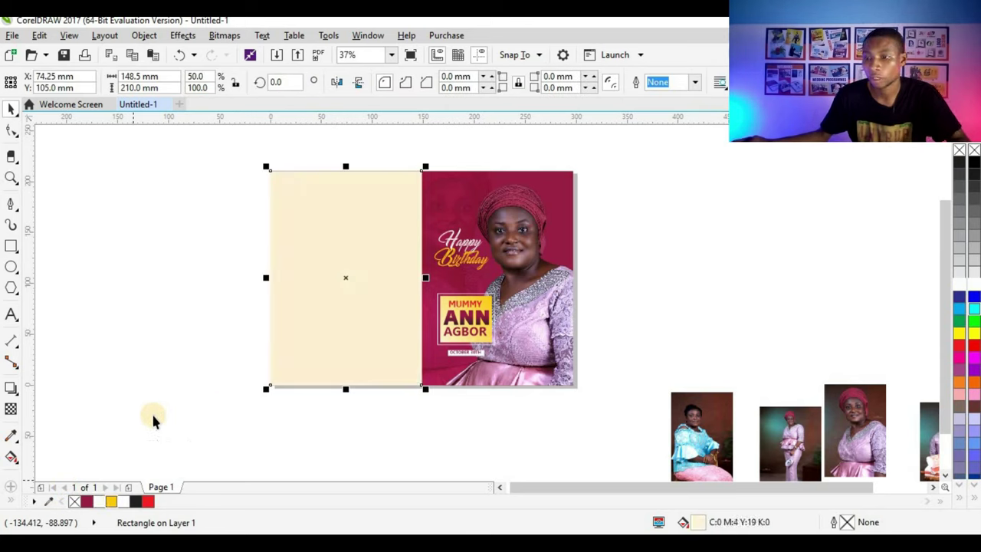
{"action": "key", "text": "Escape"}
{"action": "scroll", "coordinate": [431, 272], "scroll_direction": "up", "scroll_amount": 3}
{"action": "scroll", "coordinate": [423, 269], "scroll_direction": "down", "scroll_amount": 5}
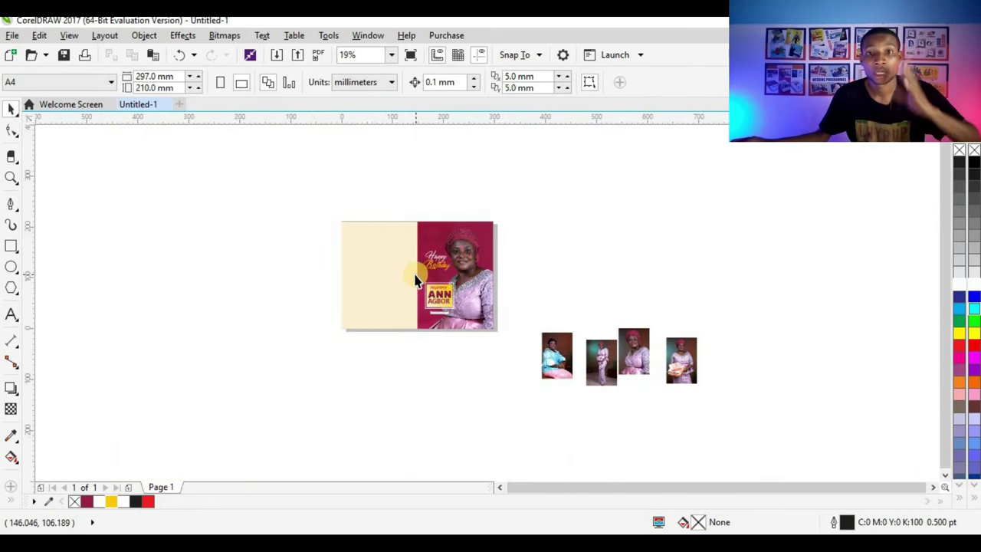
{"action": "scroll", "coordinate": [372, 305], "scroll_direction": "up", "scroll_amount": 4}
Step: Reselect the cream rectangle to check it, then select the right photo panel
{"action": "left_click", "coordinate": [381, 294]}
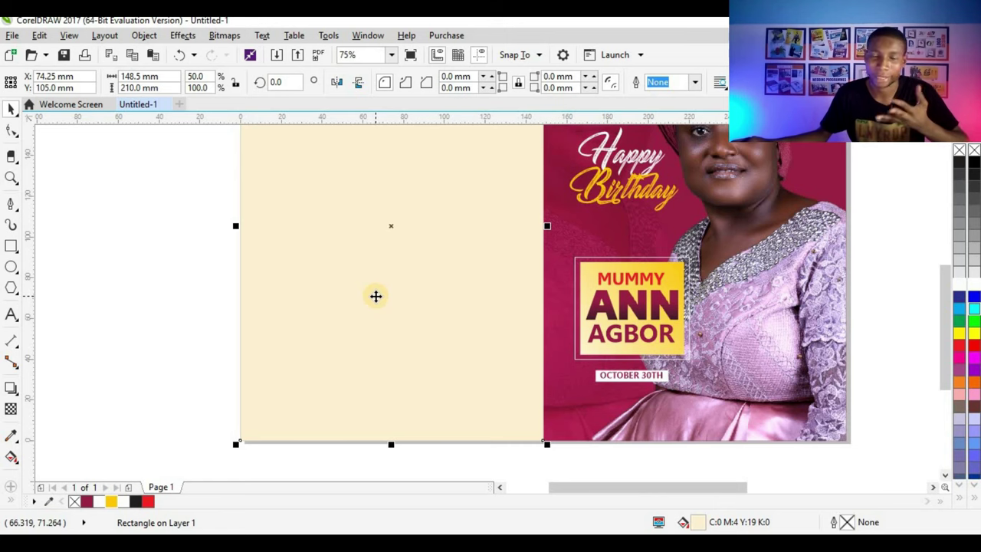
{"action": "scroll", "coordinate": [363, 301], "scroll_direction": "down", "scroll_amount": 2}
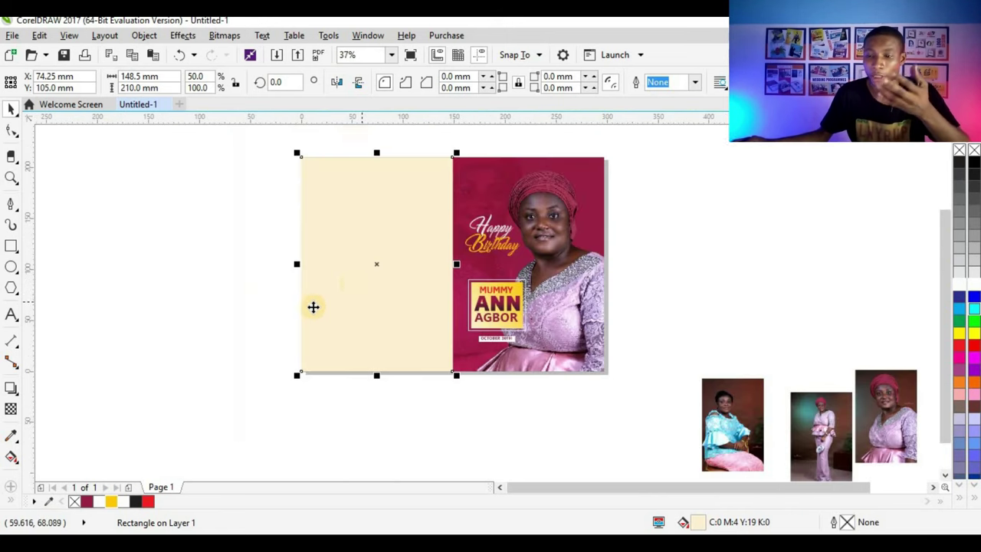
{"action": "key", "text": "Escape"}
{"action": "left_click", "coordinate": [351, 292]}
{"action": "scroll", "coordinate": [350, 291], "scroll_direction": "up", "scroll_amount": 2}
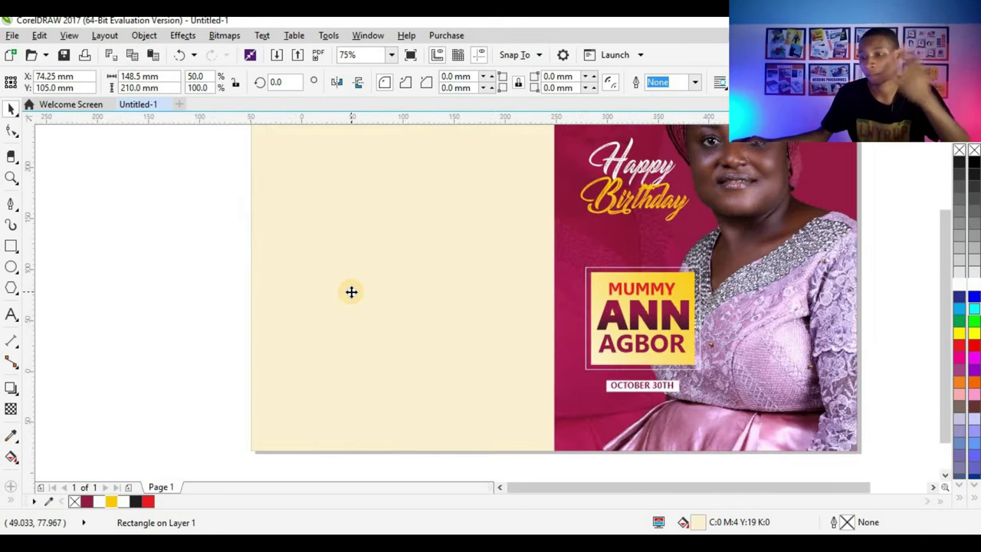
{"action": "scroll", "coordinate": [350, 291], "scroll_direction": "down", "scroll_amount": 2}
{"action": "left_click", "coordinate": [675, 210]}
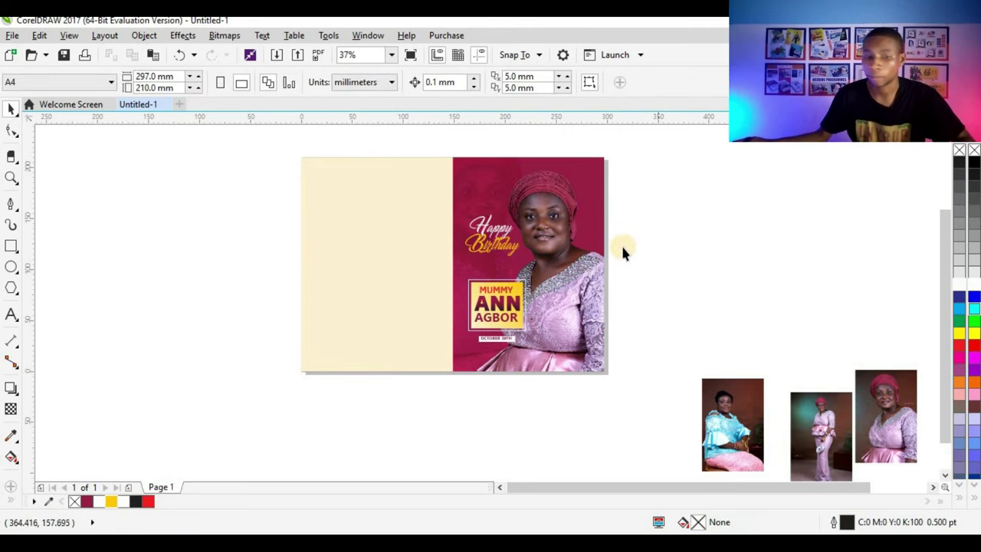
{"action": "left_click", "coordinate": [561, 268]}
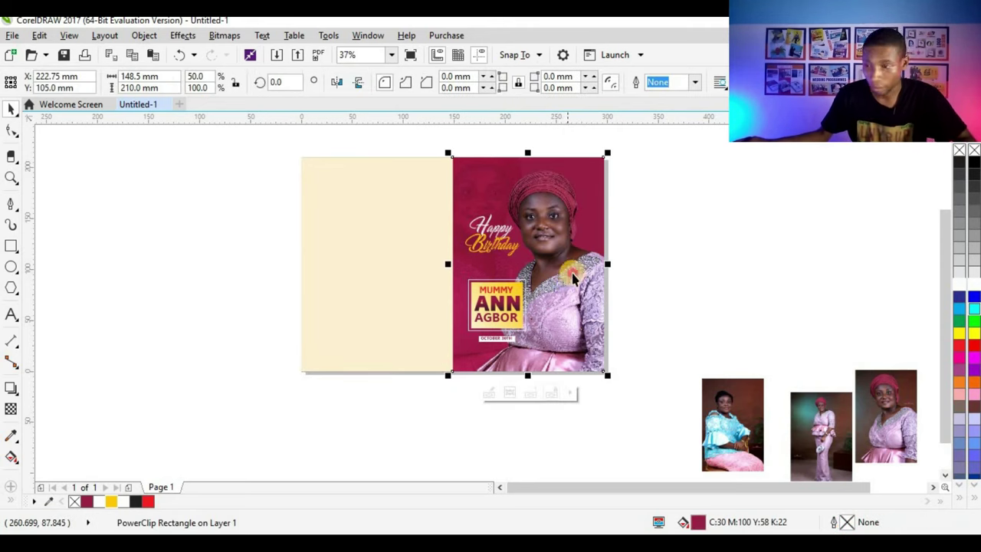
Step: PowerClip the woman's photo inside the cream left panel, enlarged and shifted right
{"action": "left_click", "coordinate": [573, 275], "text": "ctrl"}
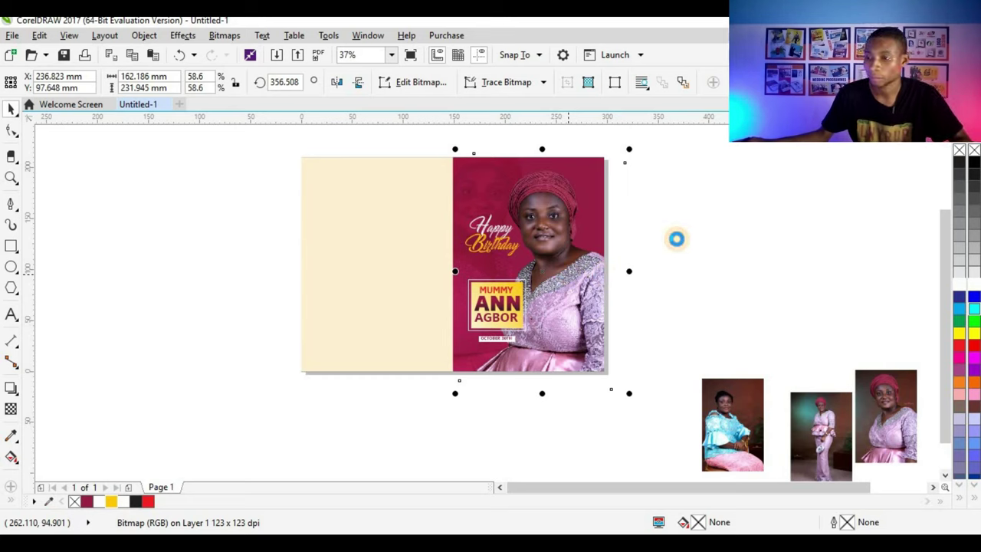
{"action": "left_click_drag", "start_coordinate": [565, 269], "coordinate": [415, 247]}
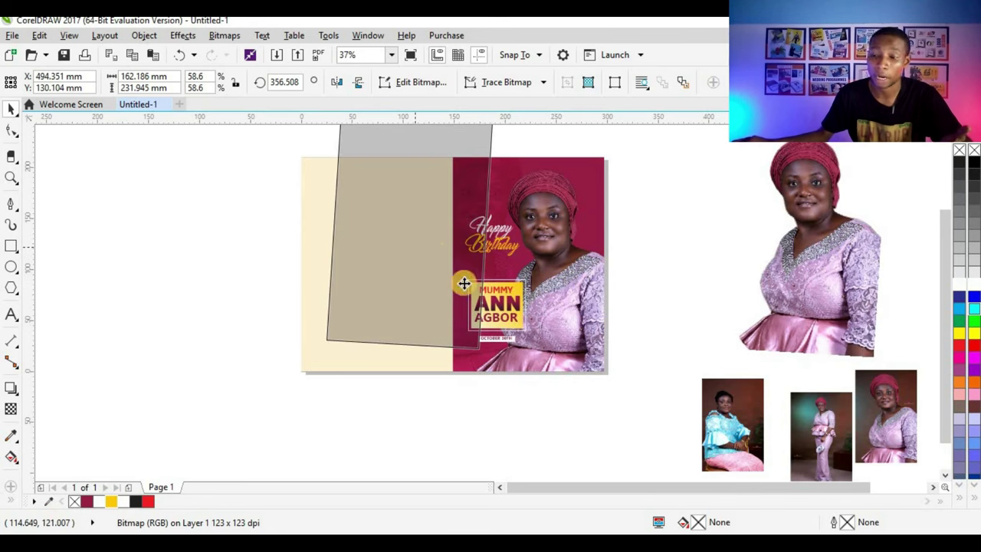
{"action": "left_click_drag", "start_coordinate": [478, 300], "coordinate": [446, 296]}
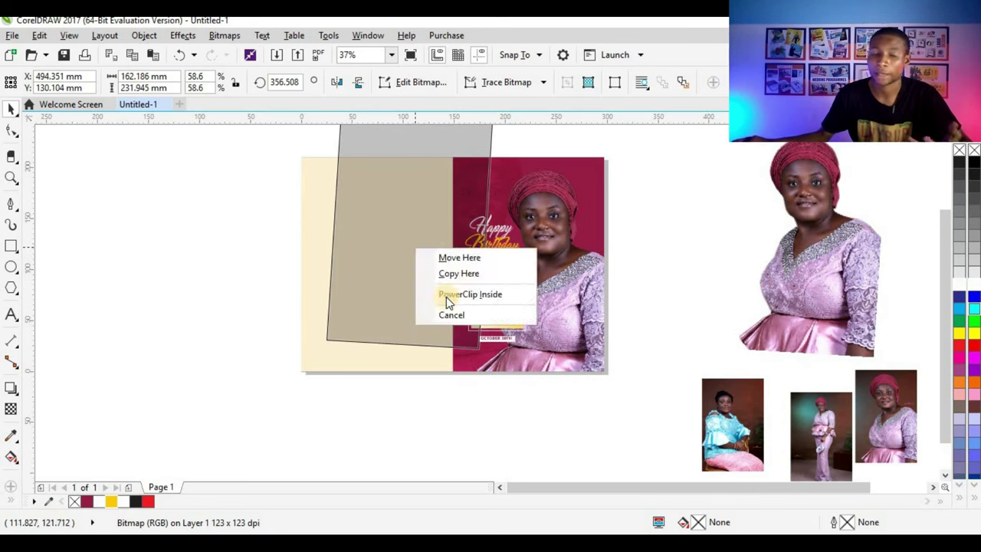
{"action": "left_click", "coordinate": [445, 297]}
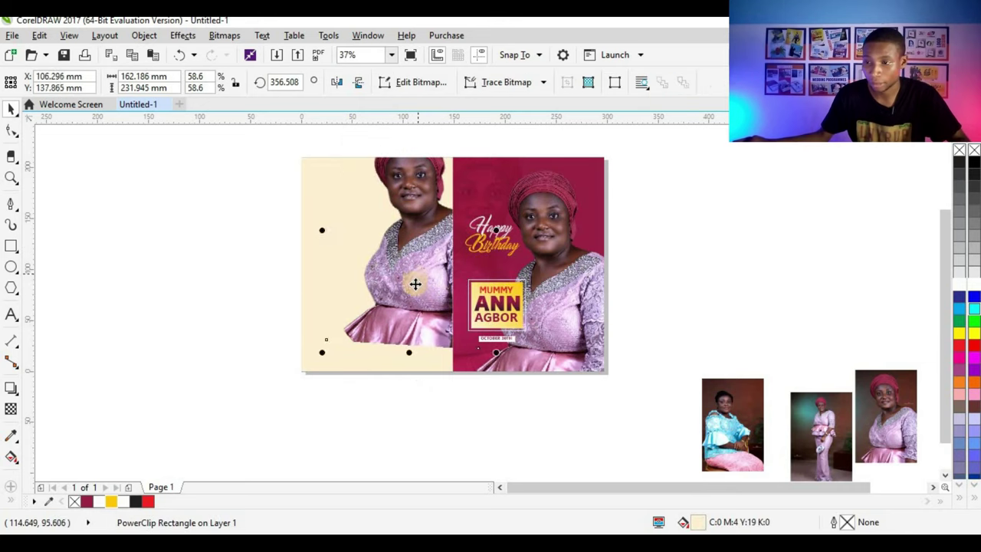
{"action": "left_click", "coordinate": [415, 284], "text": "ctrl"}
{"action": "left_click", "coordinate": [415, 284]}
{"action": "left_click_drag", "start_coordinate": [509, 151], "coordinate": [527, 155]}
{"action": "left_click_drag", "start_coordinate": [404, 230], "coordinate": [488, 233]}
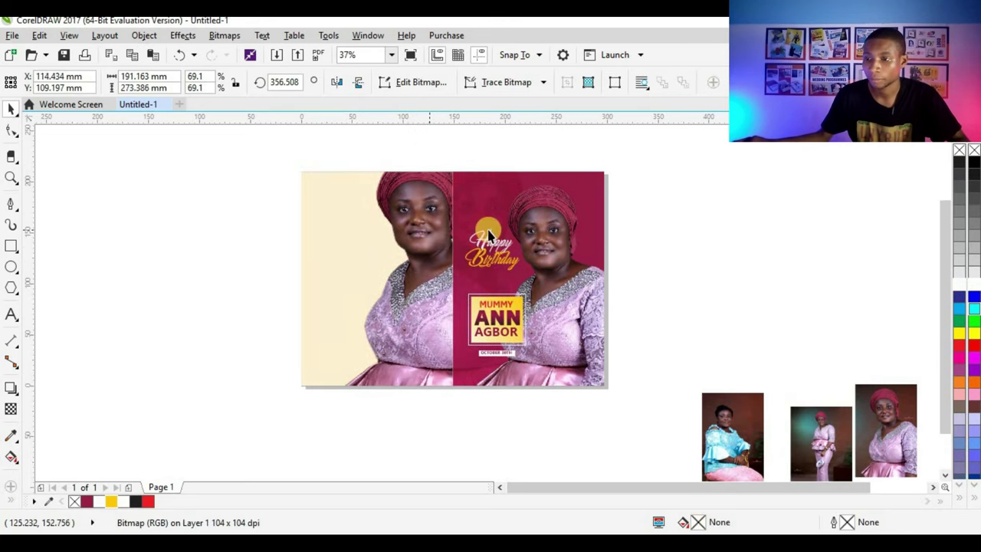
Step: Apply Uniform transparency of 77 to the clipped photo
{"action": "left_click", "coordinate": [11, 408]}
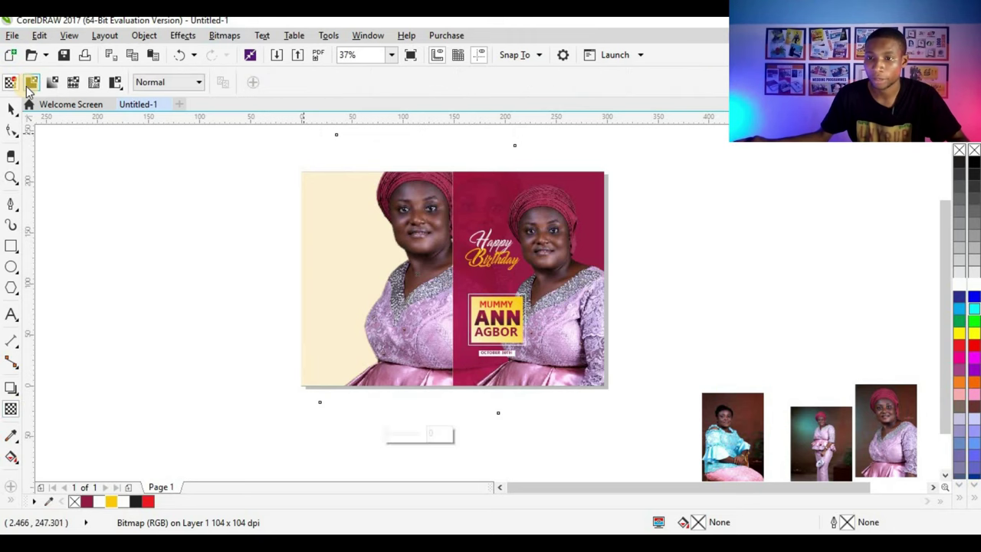
{"action": "left_click", "coordinate": [30, 83]}
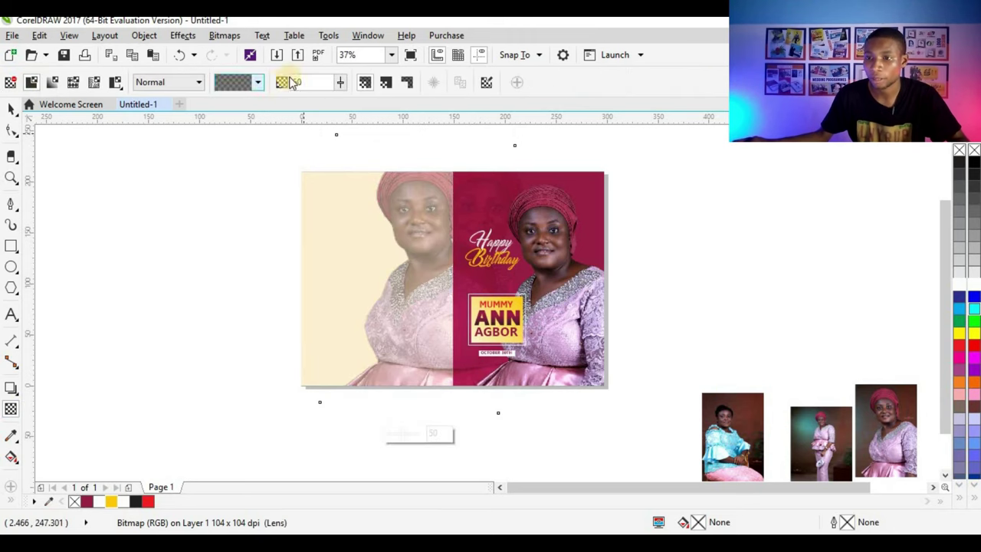
{"action": "left_click", "coordinate": [338, 83]}
{"action": "left_click_drag", "start_coordinate": [349, 98], "coordinate": [359, 112]}
{"action": "left_click", "coordinate": [11, 109]}
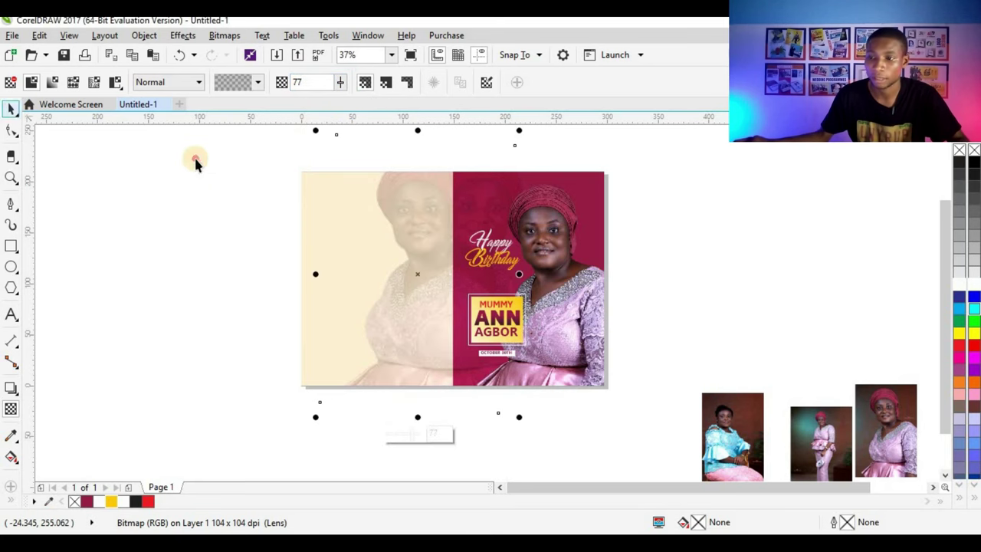
{"action": "left_click", "coordinate": [192, 160]}
{"action": "scroll", "coordinate": [396, 252], "scroll_direction": "up", "scroll_amount": 2}
{"action": "scroll", "coordinate": [311, 316], "scroll_direction": "down", "scroll_amount": 2}
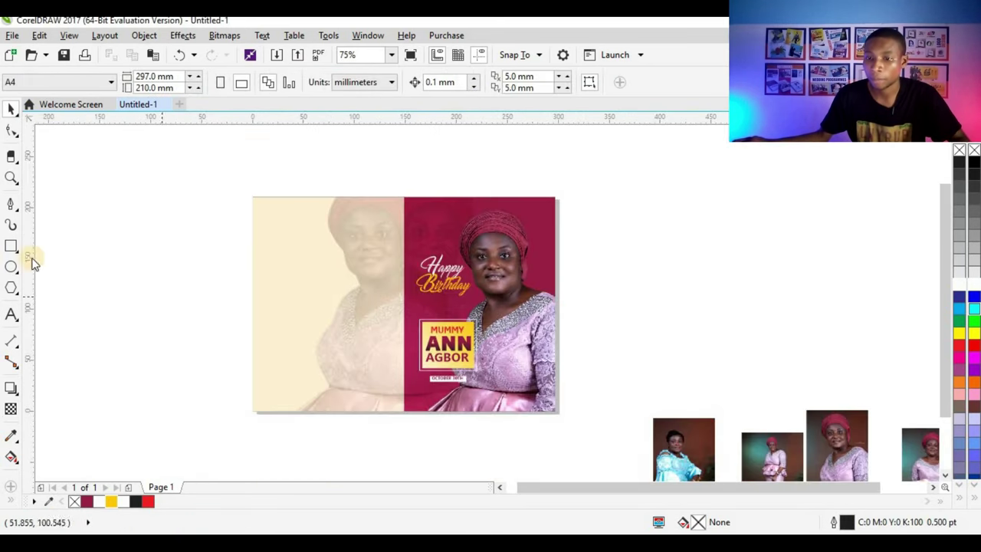
Step: Draw a rectangle on the cream panel and duplicate it into a grouped 2 × 2 grid of boxes
{"action": "left_click", "coordinate": [26, 246]}
{"action": "scroll", "coordinate": [335, 291], "scroll_direction": "up", "scroll_amount": 2}
{"action": "left_click_drag", "start_coordinate": [217, 192], "coordinate": [314, 323]}
{"action": "left_click", "coordinate": [10, 110]}
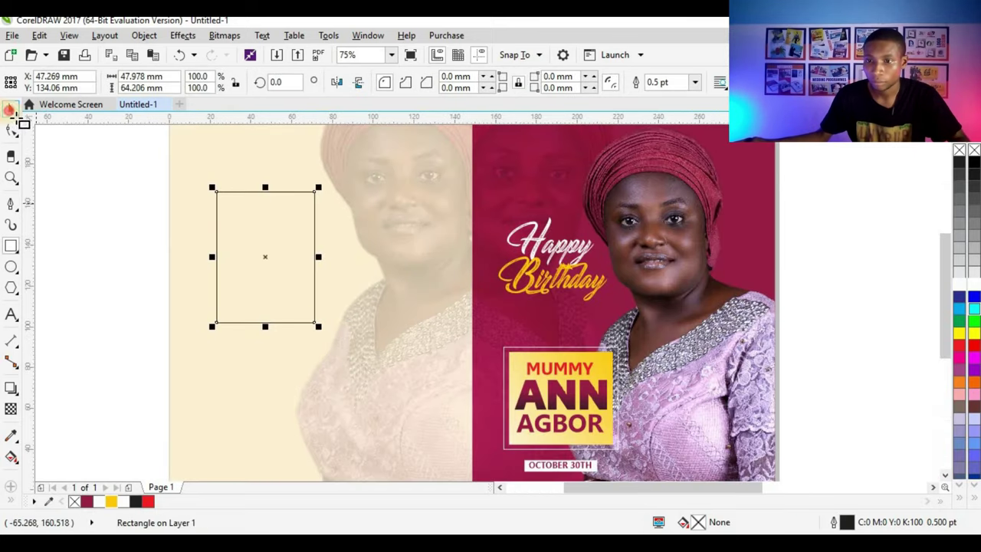
{"action": "scroll", "coordinate": [322, 228], "scroll_direction": "up", "scroll_amount": 2}
{"action": "left_click_drag", "start_coordinate": [210, 257], "coordinate": [332, 268]}
{"action": "right_click", "coordinate": [333, 269]}
{"action": "key", "text": "Escape"}
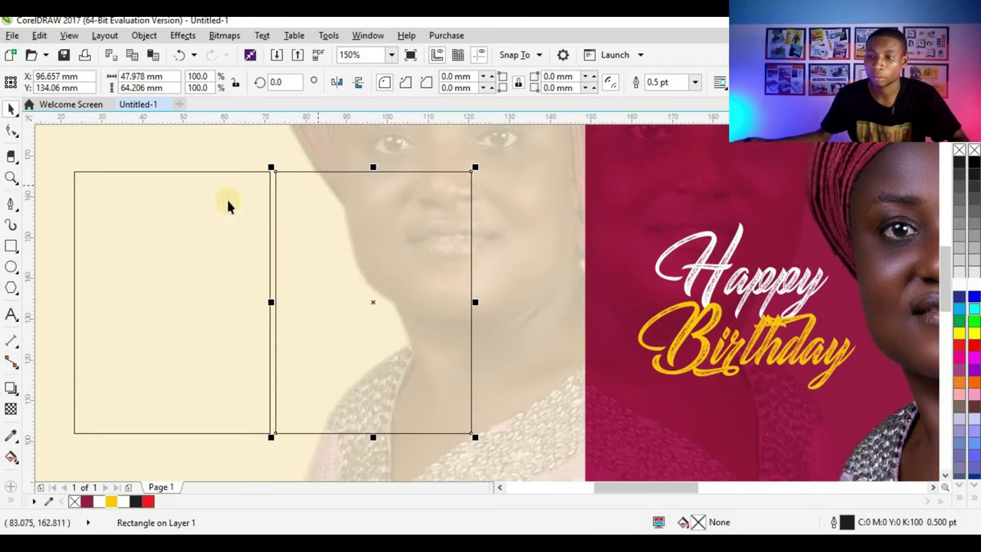
{"action": "left_click", "coordinate": [270, 192], "text": "shift"}
{"action": "scroll", "coordinate": [293, 186], "scroll_direction": "down", "scroll_amount": 2}
{"action": "left_click_drag", "start_coordinate": [312, 188], "coordinate": [319, 322]}
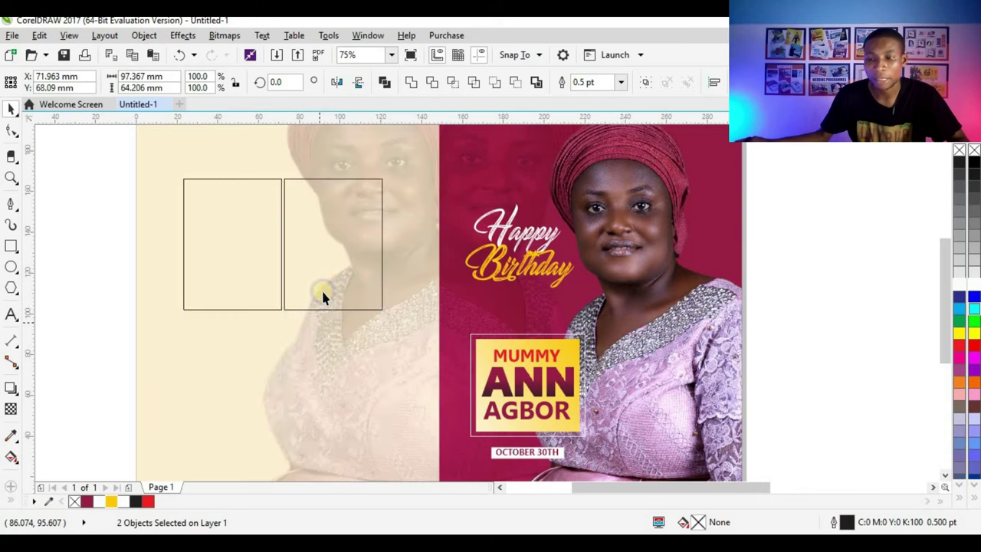
{"action": "left_click", "coordinate": [272, 270], "text": "shift"}
{"action": "key", "text": "ctrl+g"}
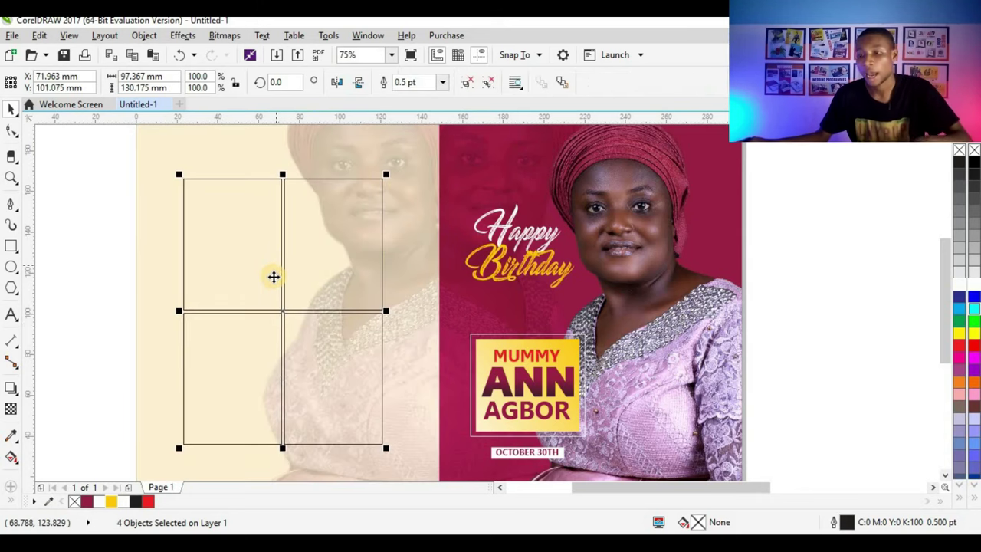
Step: Nudge the faded background photo slightly and reposition the four-box grid on the cream panel
{"action": "scroll", "coordinate": [272, 274], "scroll_direction": "down", "scroll_amount": 3}
{"action": "left_click", "coordinate": [293, 240], "text": "shift"}
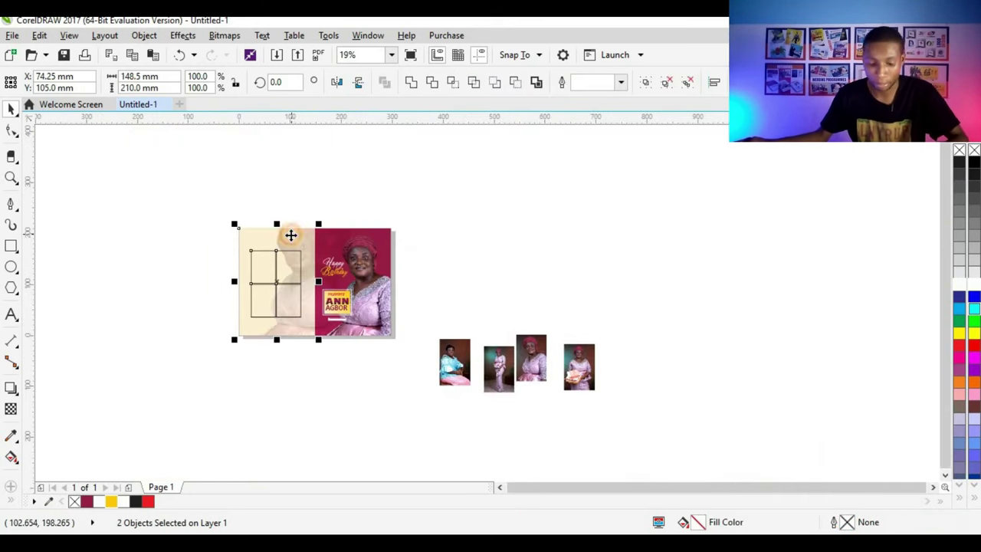
{"action": "left_click", "coordinate": [177, 265]}
{"action": "left_click", "coordinate": [285, 280]}
{"action": "scroll", "coordinate": [287, 268], "scroll_direction": "up", "scroll_amount": 3}
{"action": "left_click", "coordinate": [313, 201]}
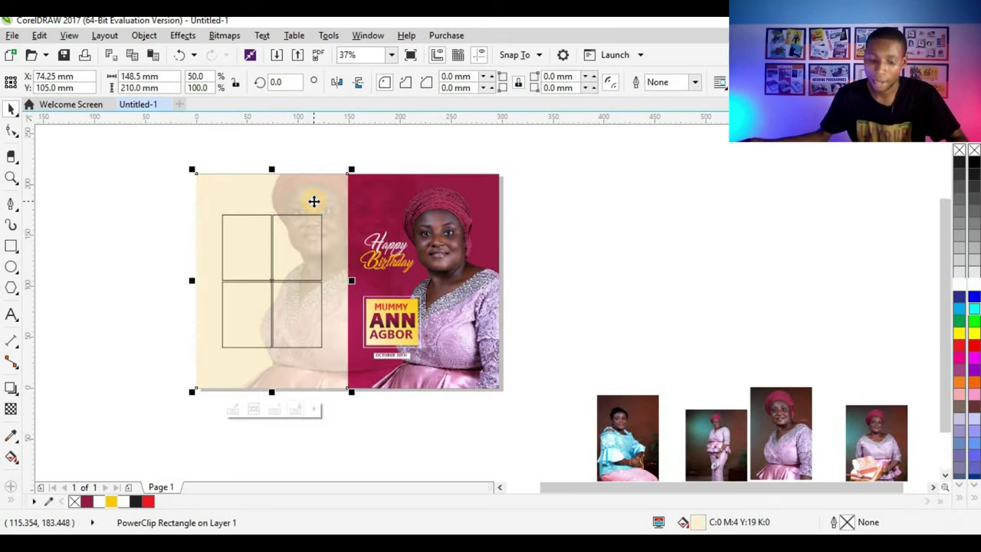
{"action": "left_click", "coordinate": [313, 201]}
{"action": "left_click", "coordinate": [320, 197], "text": "ctrl"}
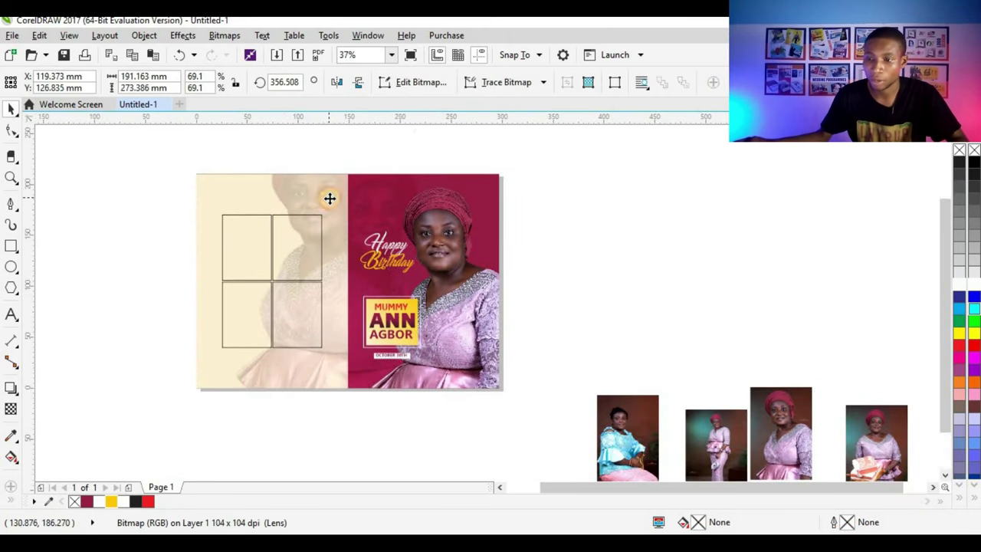
{"action": "left_click_drag", "start_coordinate": [329, 199], "coordinate": [327, 206]}
{"action": "left_click_drag", "start_coordinate": [298, 242], "coordinate": [303, 245]}
Step: Move the grouped four-box grid into its final place on the cream panel
{"action": "left_click", "coordinate": [147, 220]}
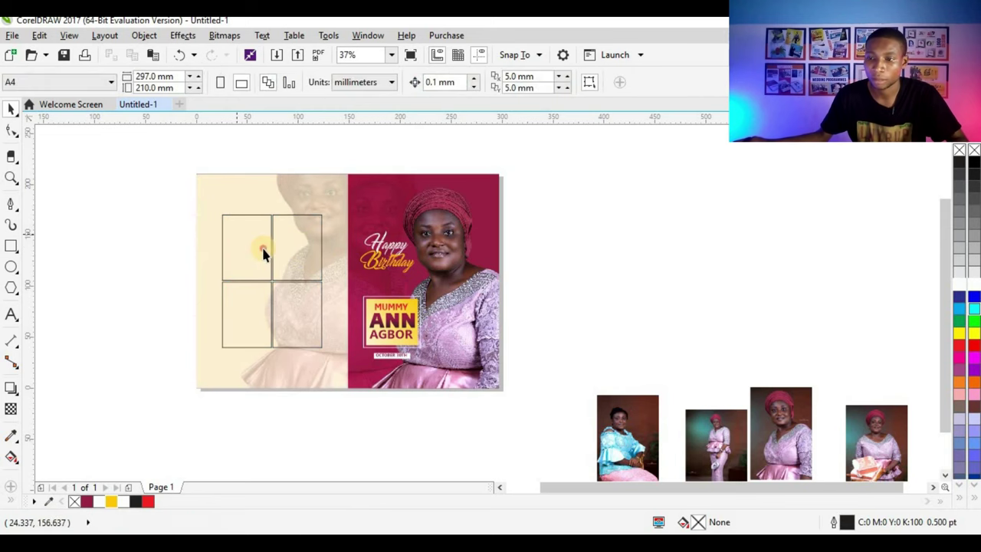
{"action": "left_click", "coordinate": [287, 281]}
{"action": "scroll", "coordinate": [288, 264], "scroll_direction": "up", "scroll_amount": 2}
{"action": "left_click", "coordinate": [293, 265], "text": "ctrl"}
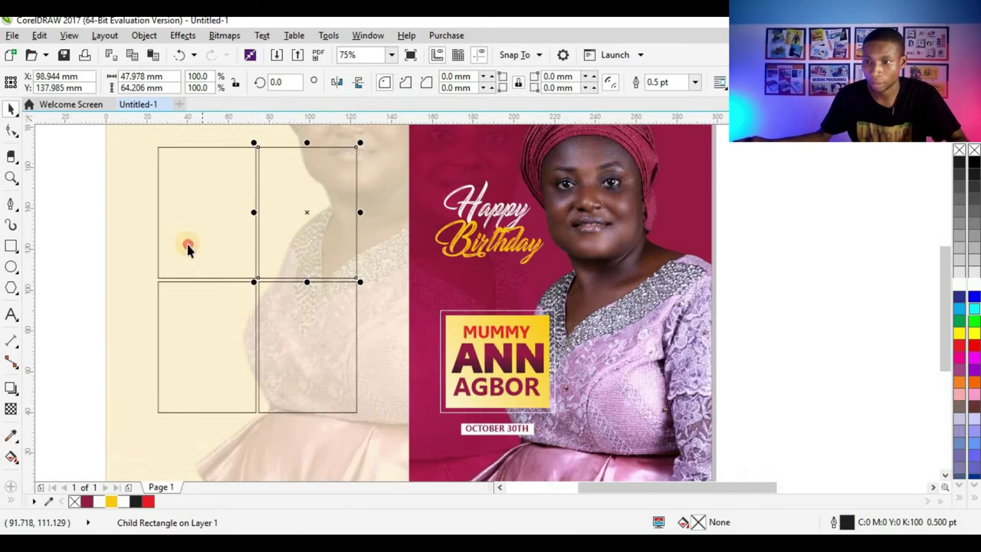
{"action": "left_click", "coordinate": [263, 252]}
{"action": "left_click_drag", "start_coordinate": [263, 252], "coordinate": [283, 230]}
{"action": "scroll", "coordinate": [322, 231], "scroll_direction": "down", "scroll_amount": 2}
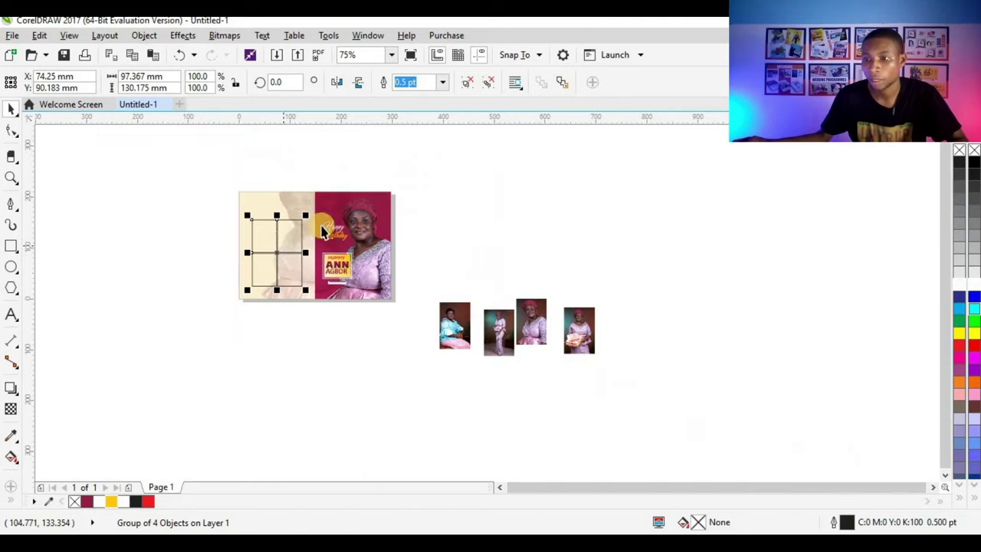
{"action": "left_click", "coordinate": [146, 245]}
Step: Draw a rectangle covering the whole grid, fill it maroon and remove its outline
{"action": "scroll", "coordinate": [251, 237], "scroll_direction": "up", "scroll_amount": 2}
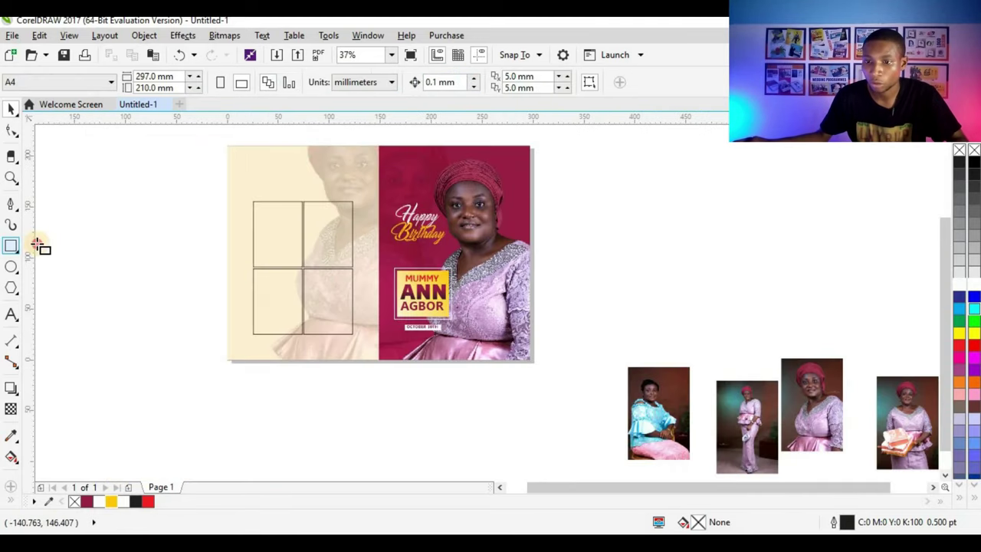
{"action": "scroll", "coordinate": [305, 227], "scroll_direction": "up", "scroll_amount": 2}
{"action": "scroll", "coordinate": [197, 172], "scroll_direction": "up", "scroll_amount": 4}
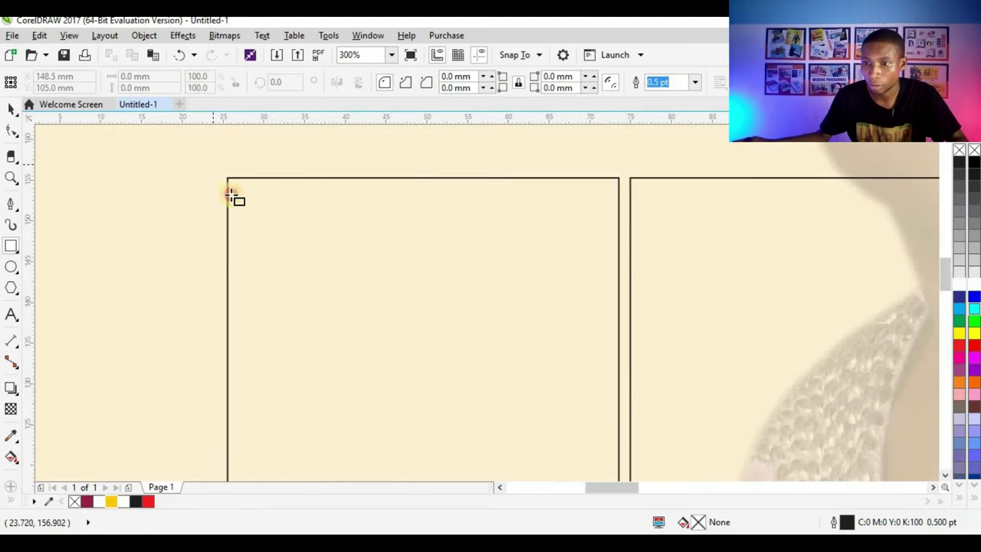
{"action": "left_click_drag", "start_coordinate": [212, 164], "coordinate": [326, 287]}
{"action": "key", "text": "space"}
{"action": "scroll", "coordinate": [245, 190], "scroll_direction": "down", "scroll_amount": 2}
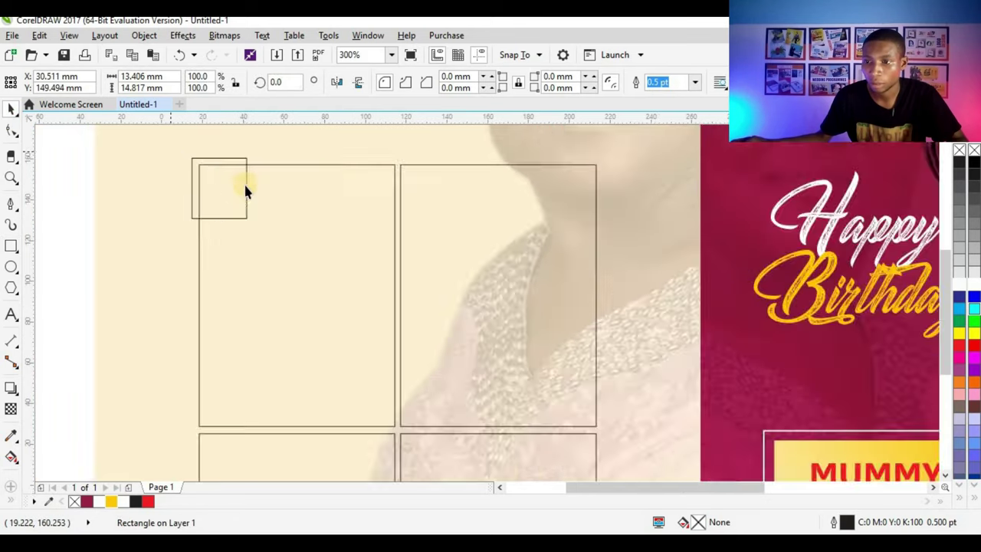
{"action": "scroll", "coordinate": [246, 190], "scroll_direction": "down", "scroll_amount": 4}
{"action": "left_click_drag", "start_coordinate": [241, 181], "coordinate": [426, 209]}
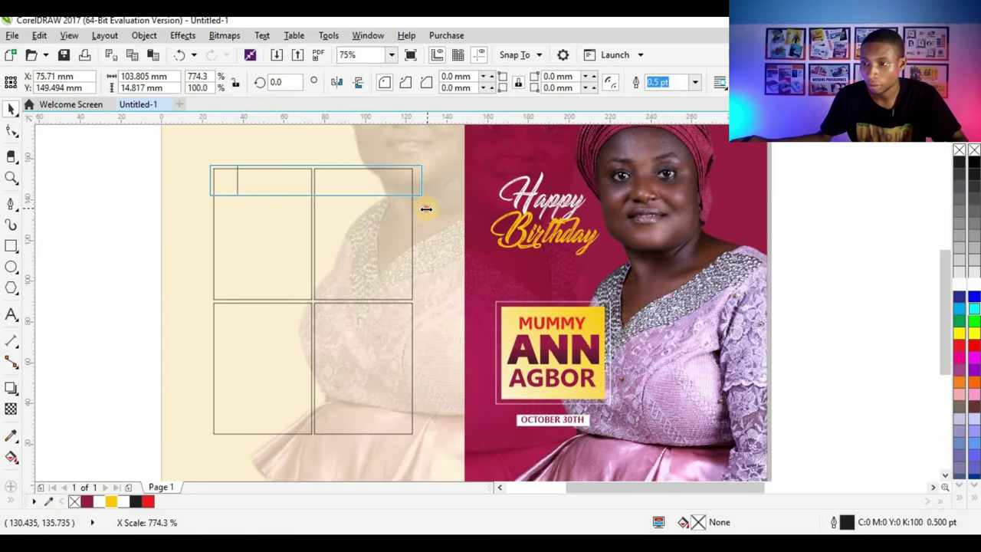
{"action": "left_click_drag", "start_coordinate": [357, 208], "coordinate": [314, 443]}
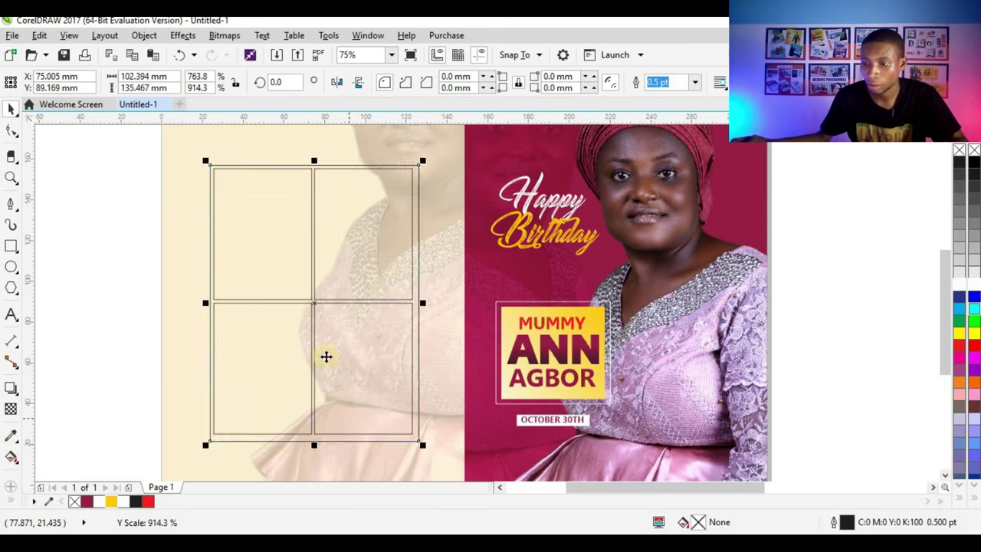
{"action": "left_click", "coordinate": [88, 501]}
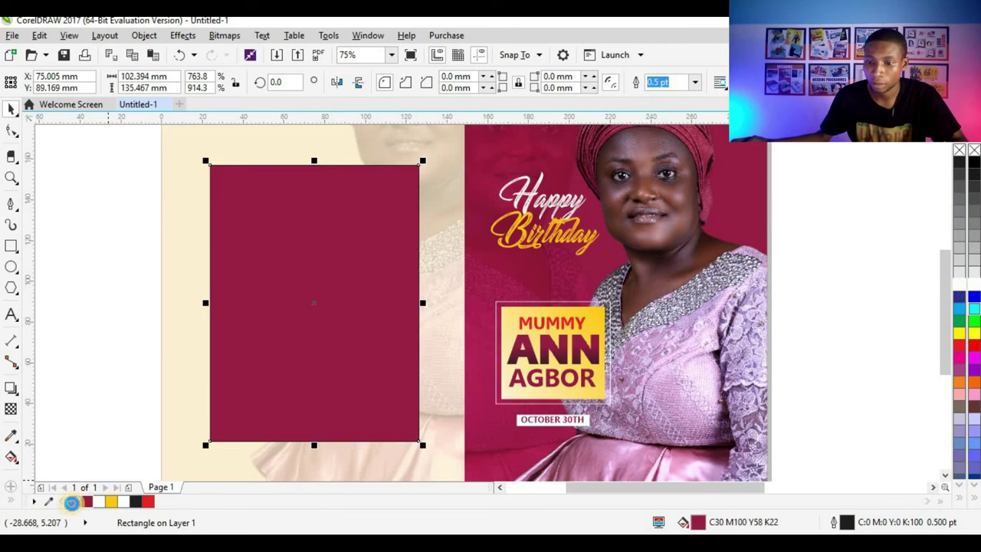
{"action": "right_click", "coordinate": [70, 502]}
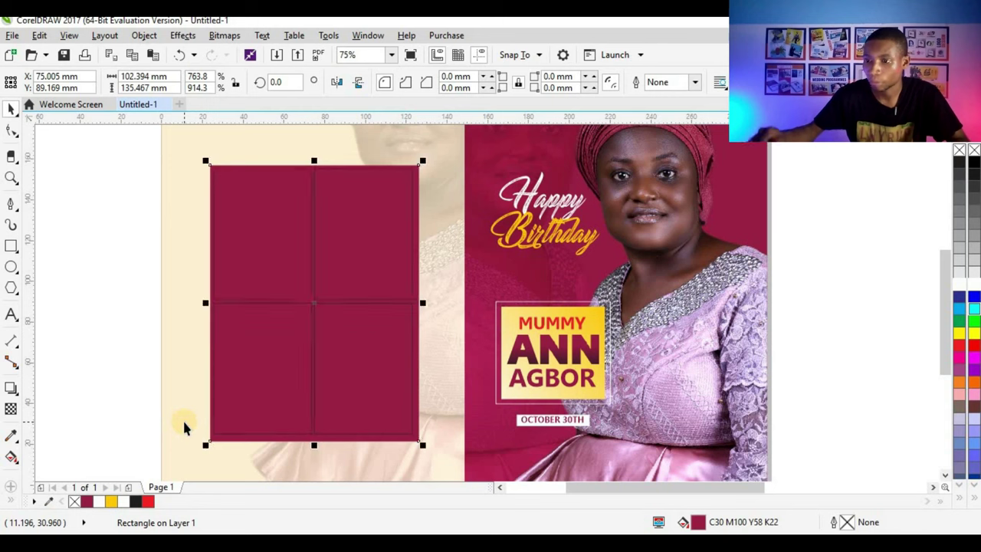
Step: Group the maroon panel with the grid boxes, then ungroup them again
{"action": "left_click", "coordinate": [111, 362]}
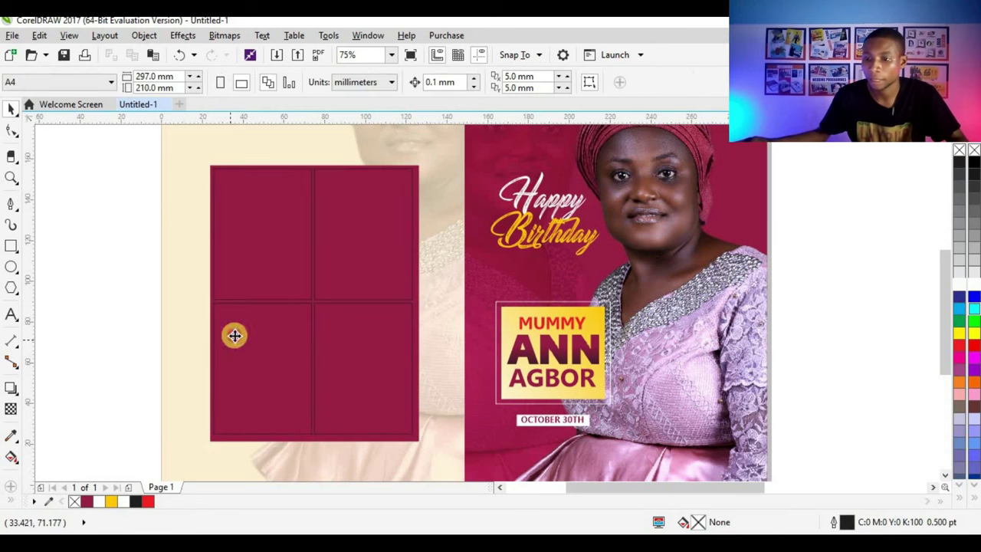
{"action": "left_click", "coordinate": [235, 335]}
{"action": "left_click", "coordinate": [314, 253], "text": "shift"}
{"action": "left_click", "coordinate": [314, 359], "text": "shift"}
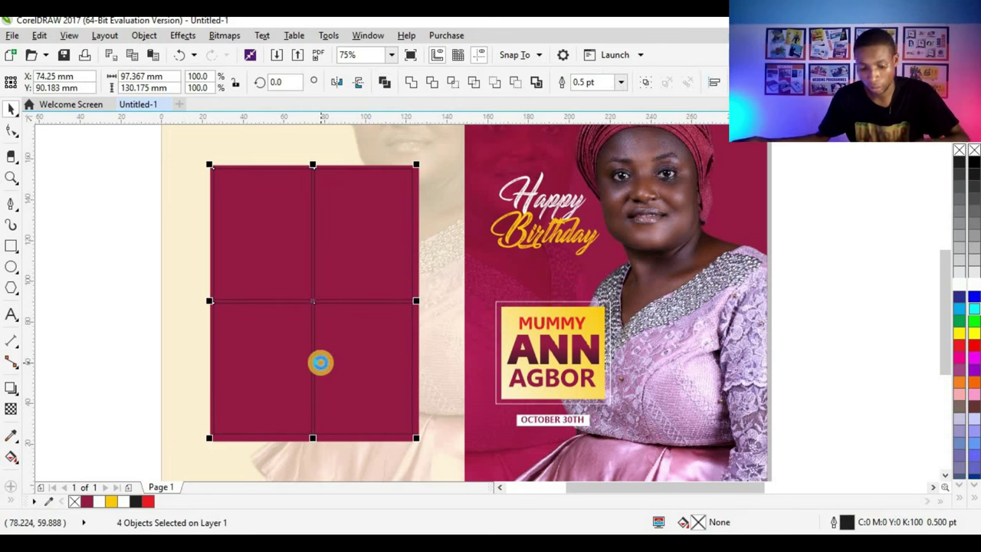
{"action": "key", "text": "ctrl+g"}
{"action": "left_click_drag", "start_coordinate": [77, 149], "coordinate": [444, 461]}
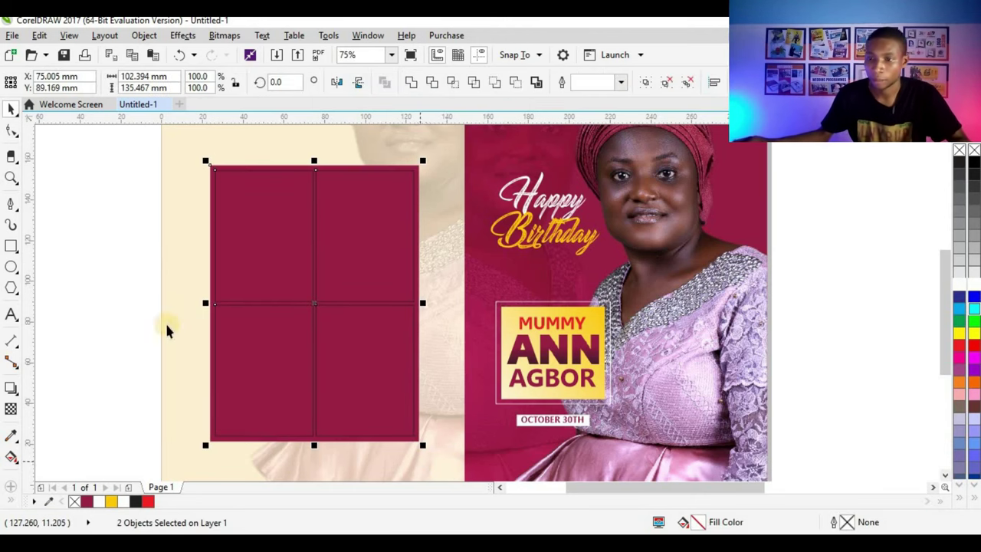
{"action": "left_click", "coordinate": [151, 281]}
{"action": "scroll", "coordinate": [260, 177], "scroll_direction": "up", "scroll_amount": 2}
{"action": "scroll", "coordinate": [352, 244], "scroll_direction": "down", "scroll_amount": 2}
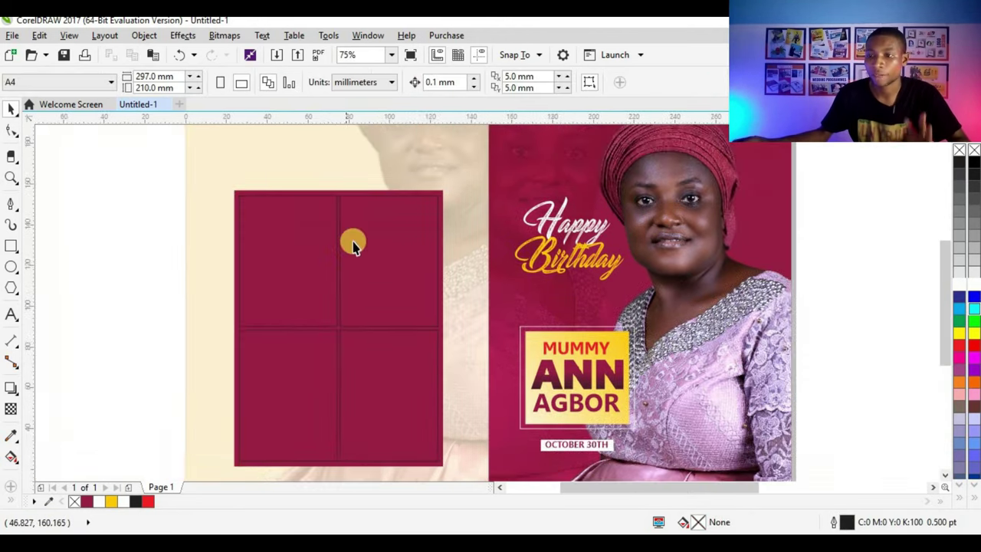
{"action": "left_click", "coordinate": [355, 242]}
{"action": "key", "text": "ctrl+u"}
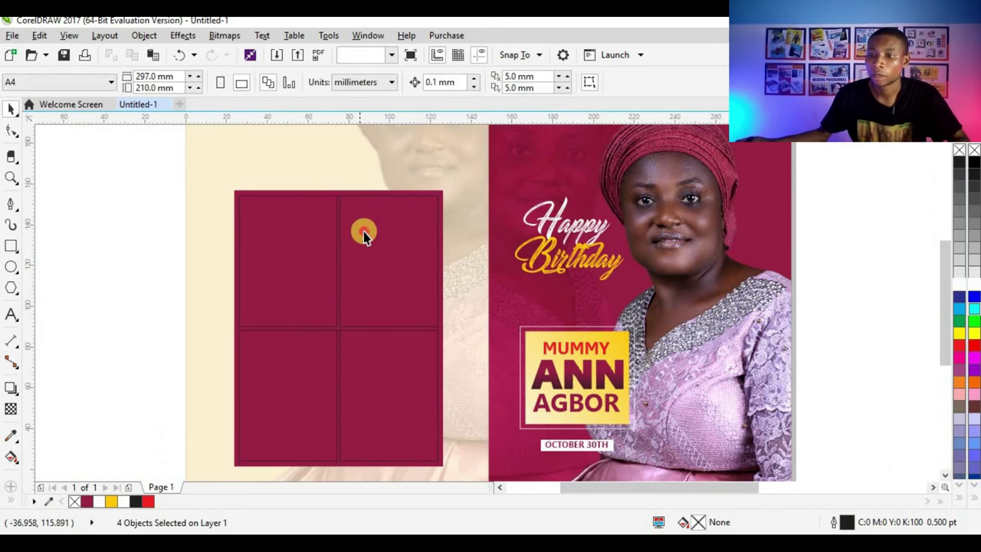
Step: Fill the four grid boxes white
{"action": "left_click", "coordinate": [364, 230]}
{"action": "left_click", "coordinate": [284, 307], "text": "shift"}
{"action": "left_click", "coordinate": [397, 371], "text": "shift"}
{"action": "left_click", "coordinate": [306, 403], "text": "shift"}
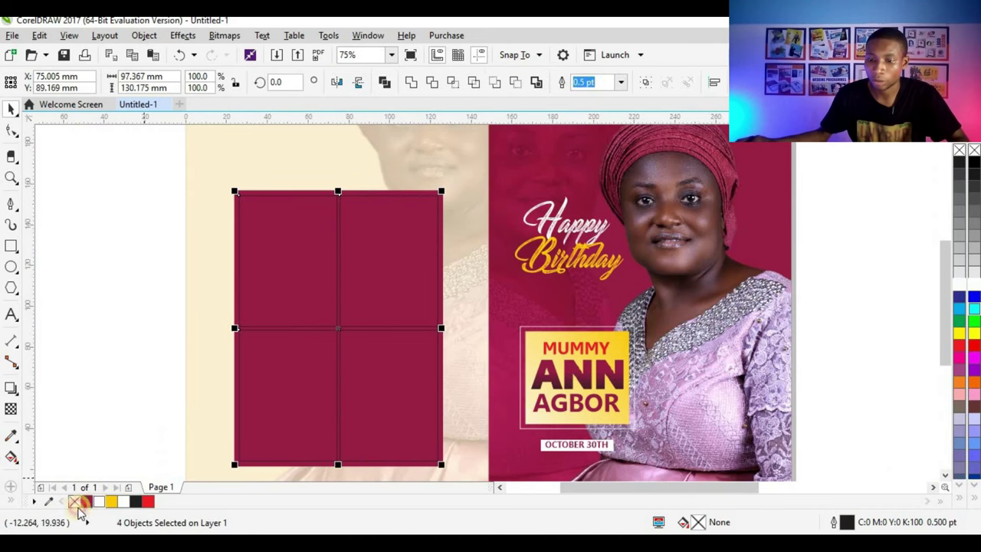
{"action": "left_click", "coordinate": [98, 501]}
Step: Clip the four photos, including the seated blue-dress and standing shots, into the four grid boxes
{"action": "scroll", "coordinate": [328, 291], "scroll_direction": "up", "scroll_amount": 2}
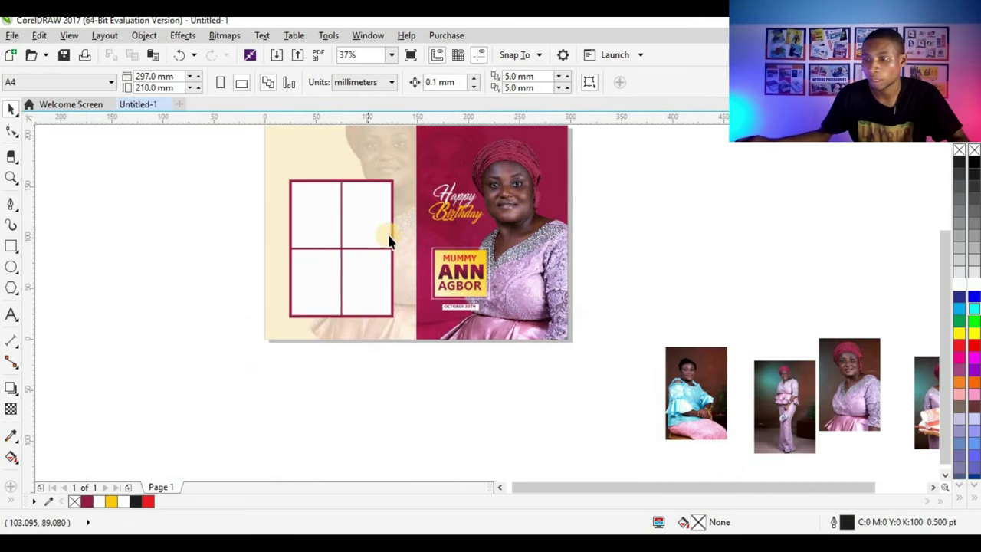
{"action": "scroll", "coordinate": [389, 240], "scroll_direction": "down", "scroll_amount": 2}
{"action": "scroll", "coordinate": [389, 215], "scroll_direction": "up", "scroll_amount": 4}
{"action": "scroll", "coordinate": [409, 228], "scroll_direction": "down", "scroll_amount": 4}
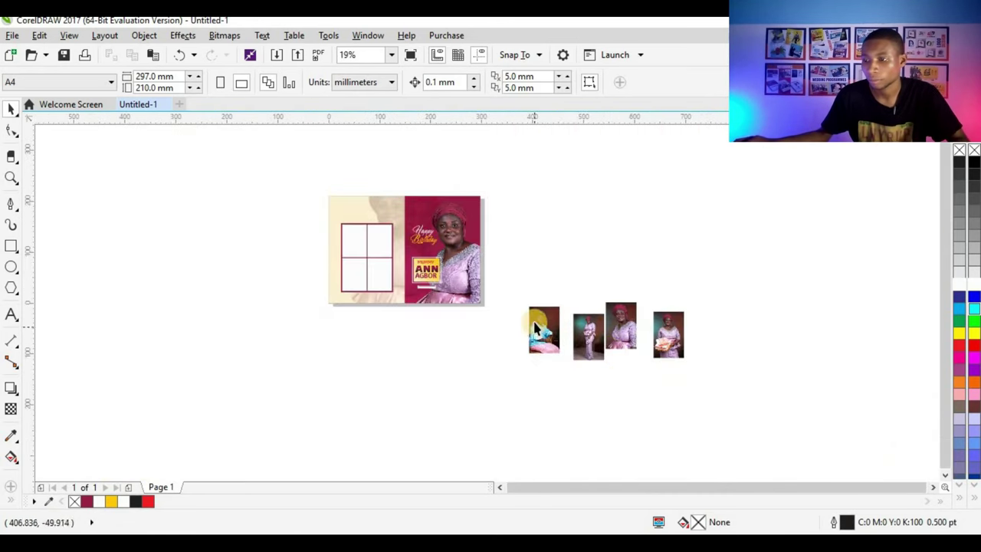
{"action": "scroll", "coordinate": [535, 329], "scroll_direction": "up", "scroll_amount": 1}
{"action": "left_click_drag", "start_coordinate": [552, 344], "coordinate": [176, 170]}
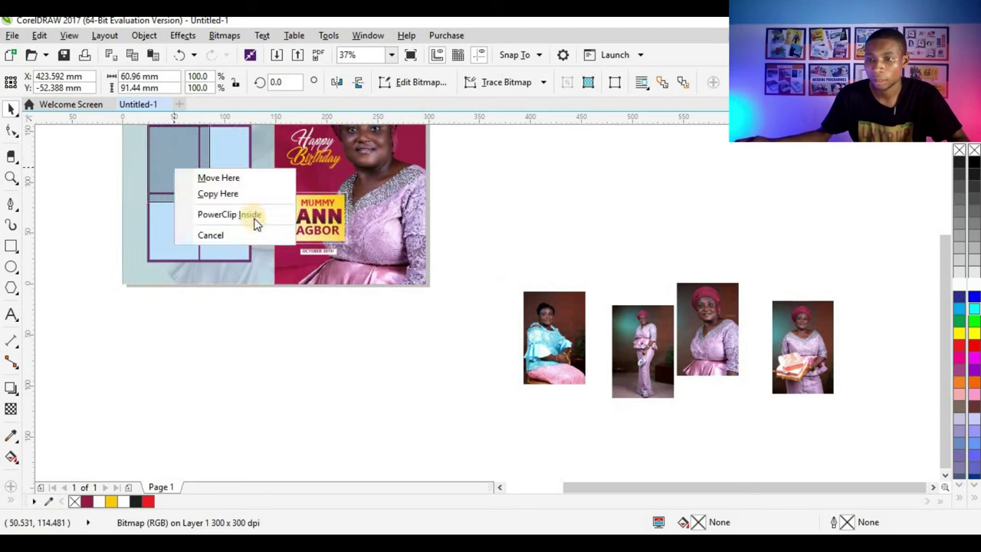
{"action": "left_click", "coordinate": [255, 220]}
{"action": "left_click_drag", "start_coordinate": [629, 330], "coordinate": [223, 162]}
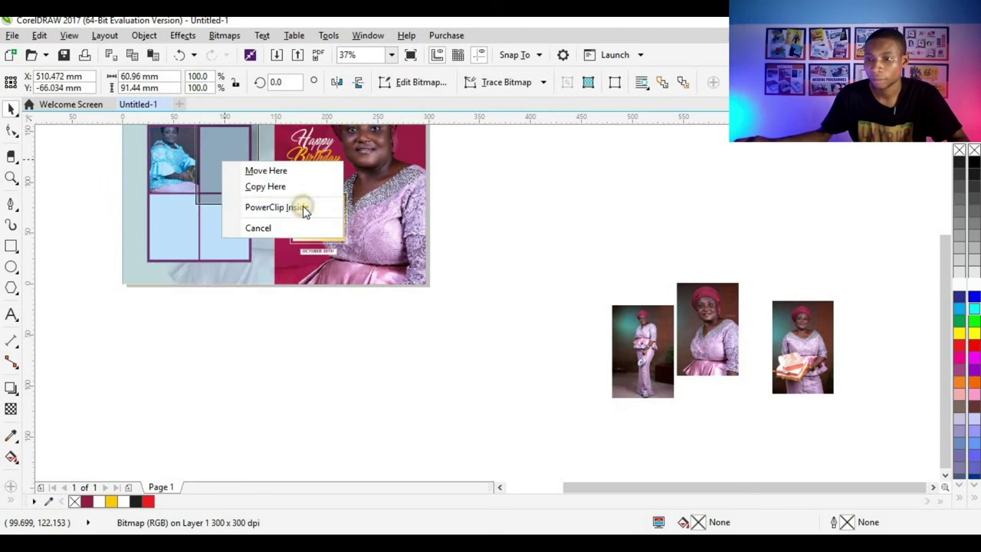
{"action": "left_click", "coordinate": [304, 211]}
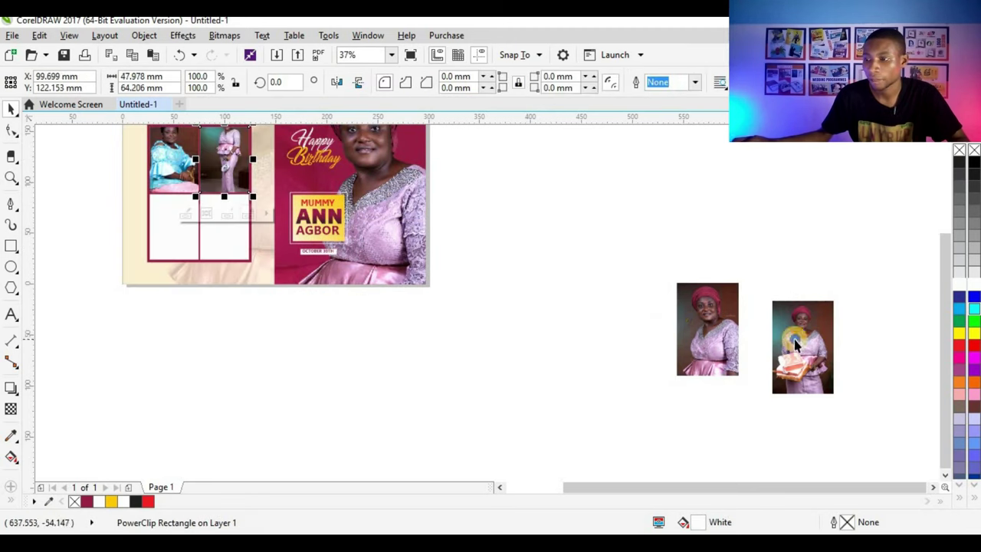
{"action": "left_click_drag", "start_coordinate": [795, 345], "coordinate": [182, 224]}
{"action": "left_click", "coordinate": [275, 274]}
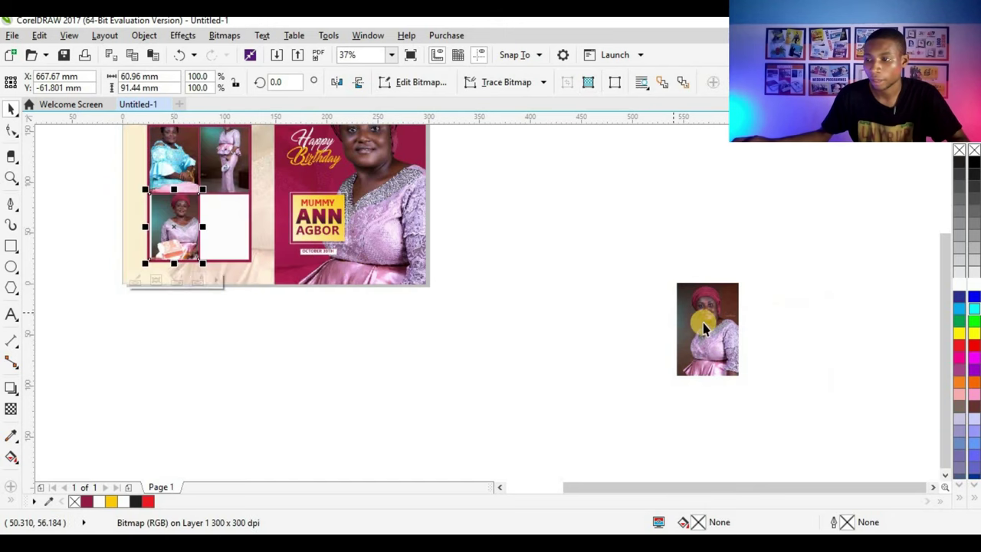
{"action": "left_click_drag", "start_coordinate": [706, 328], "coordinate": [224, 223]}
{"action": "left_click", "coordinate": [305, 265]}
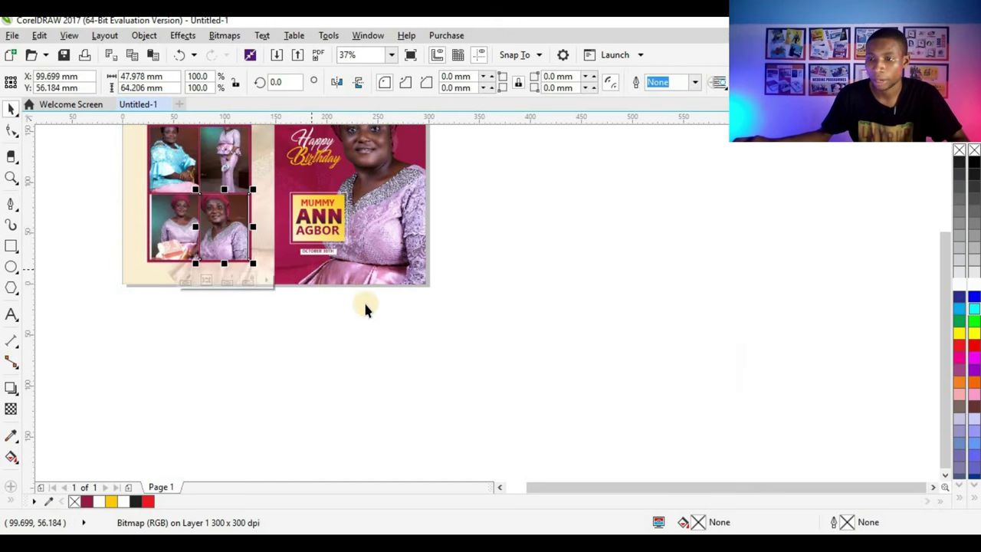
Step: Shrink the top-left photo to 86.5% and shift it up within its box
{"action": "scroll", "coordinate": [365, 306], "scroll_direction": "down", "scroll_amount": 2}
{"action": "left_click", "coordinate": [365, 307]}
{"action": "scroll", "coordinate": [198, 215], "scroll_direction": "up", "scroll_amount": 5}
{"action": "left_click", "coordinate": [198, 216]}
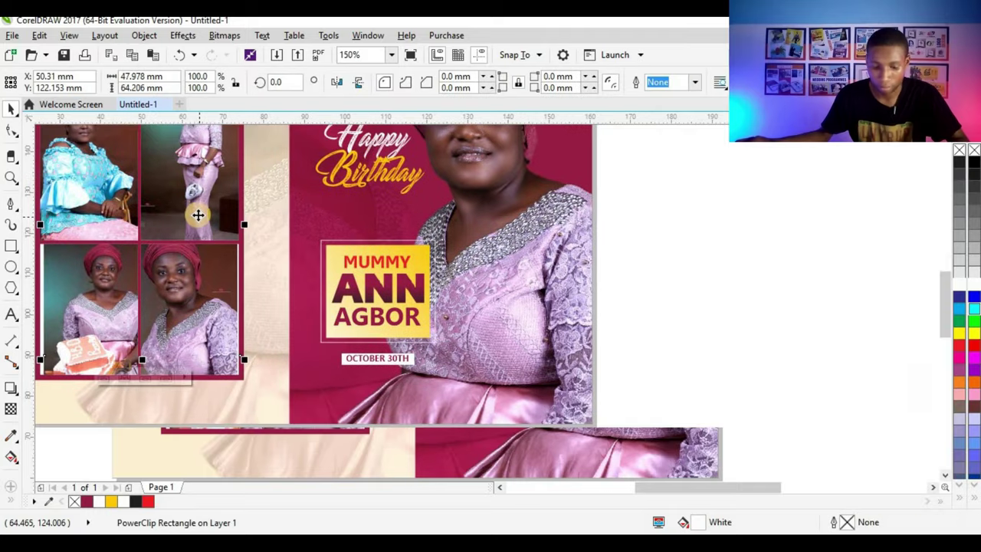
{"action": "scroll", "coordinate": [198, 215], "scroll_direction": "up", "scroll_amount": 2}
{"action": "scroll", "coordinate": [272, 295], "scroll_direction": "down", "scroll_amount": 2}
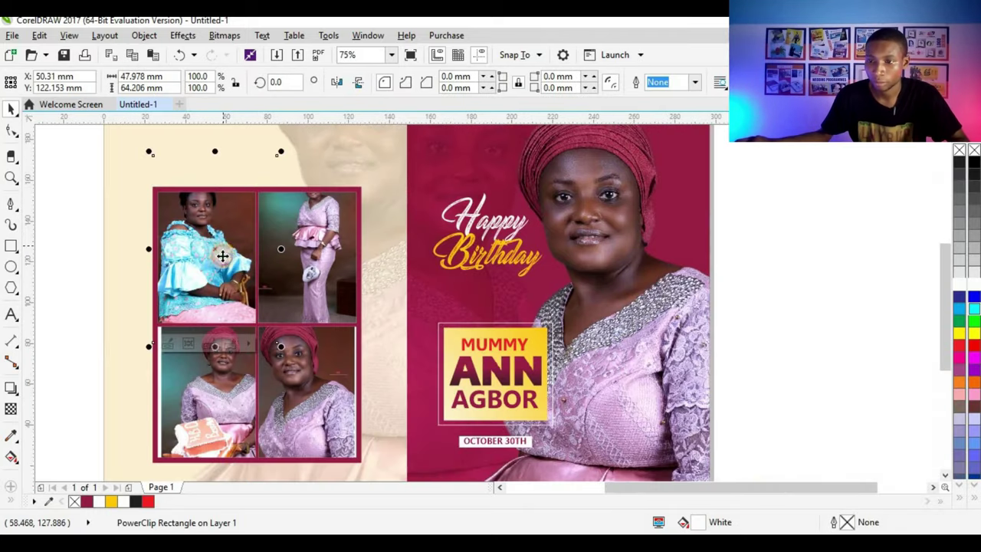
{"action": "left_click_drag", "start_coordinate": [222, 256], "coordinate": [223, 289]}
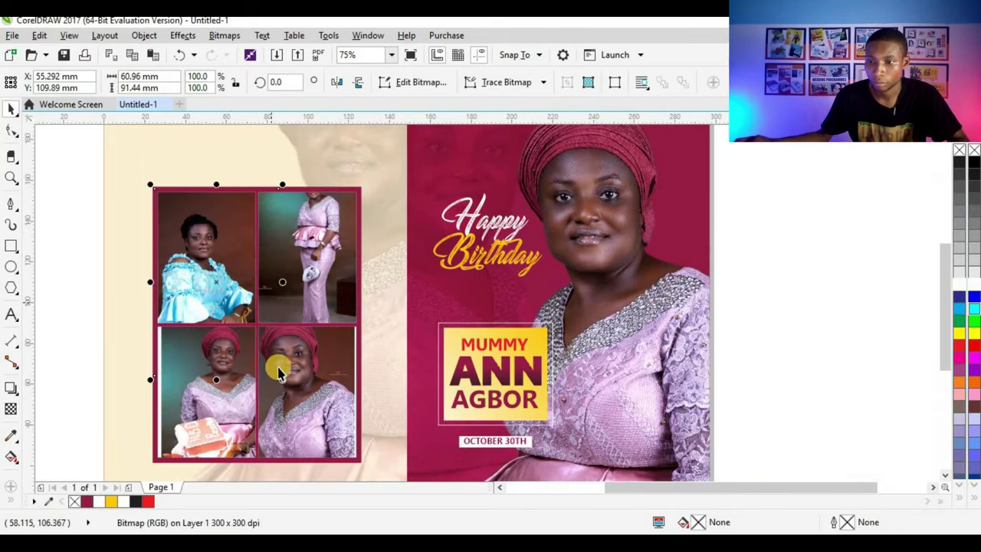
{"action": "left_click_drag", "start_coordinate": [279, 375], "coordinate": [264, 353]}
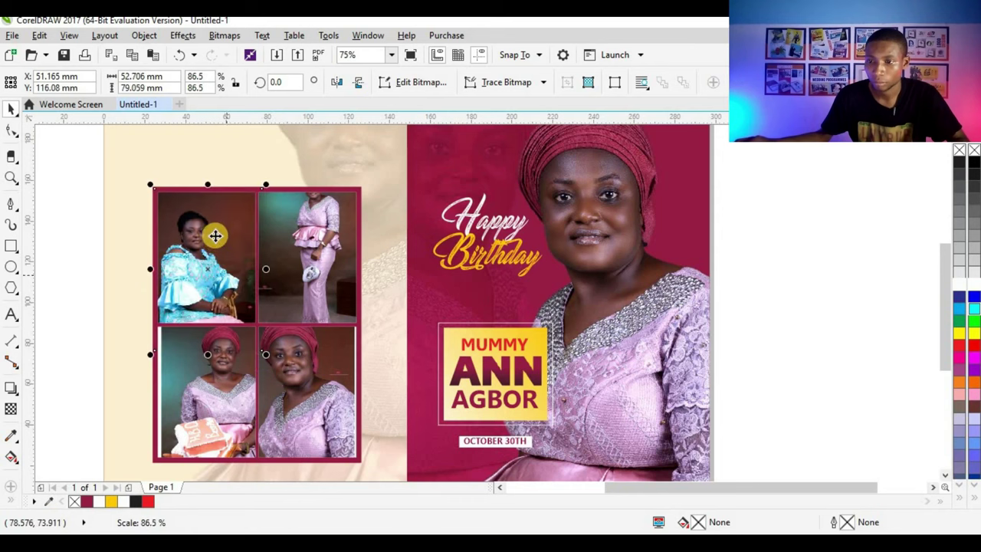
{"action": "left_click_drag", "start_coordinate": [210, 248], "coordinate": [210, 234]}
{"action": "left_click", "coordinate": [427, 240]}
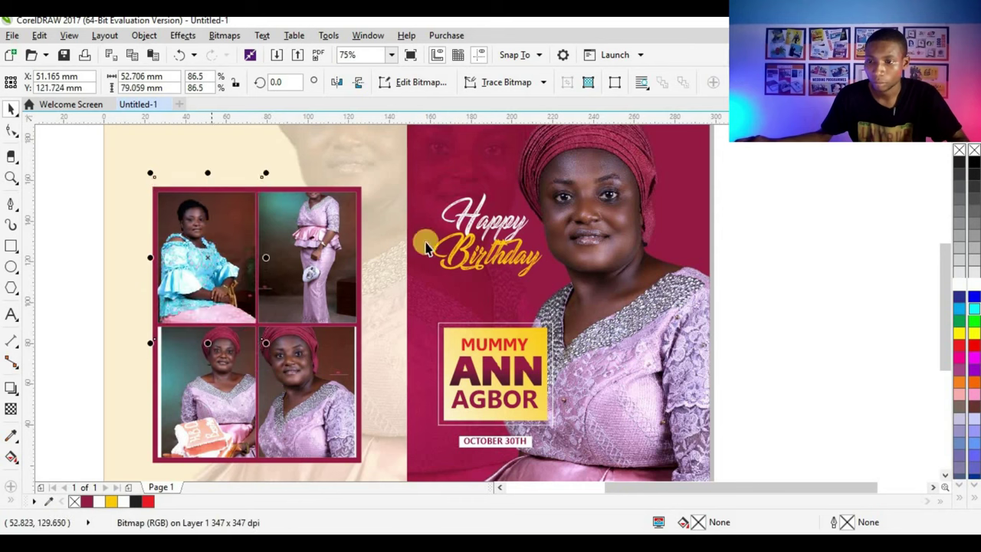
Step: Enlarge the top-right photo so it fills its frame
{"action": "left_click", "coordinate": [310, 240]}
{"action": "left_click", "coordinate": [323, 228]}
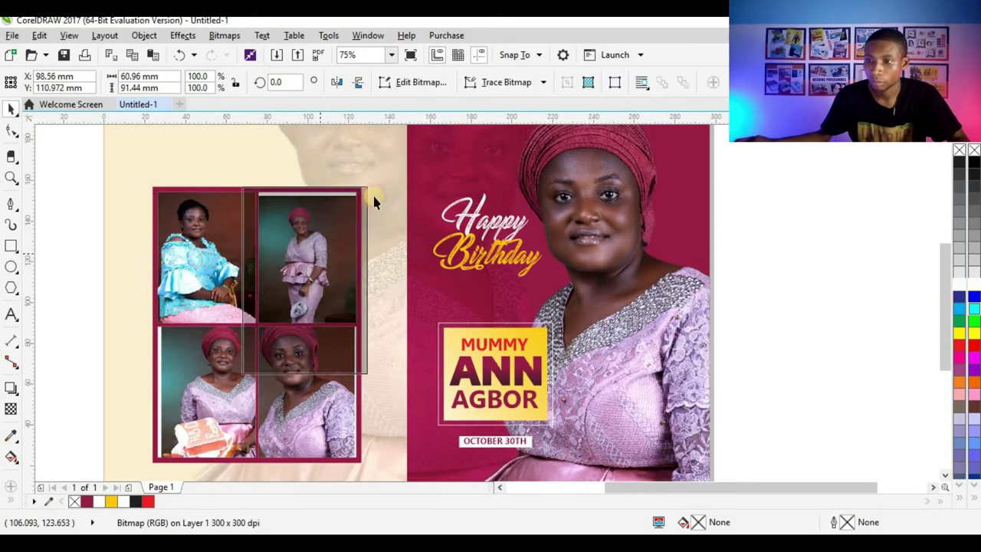
{"action": "left_click_drag", "start_coordinate": [375, 181], "coordinate": [333, 238]}
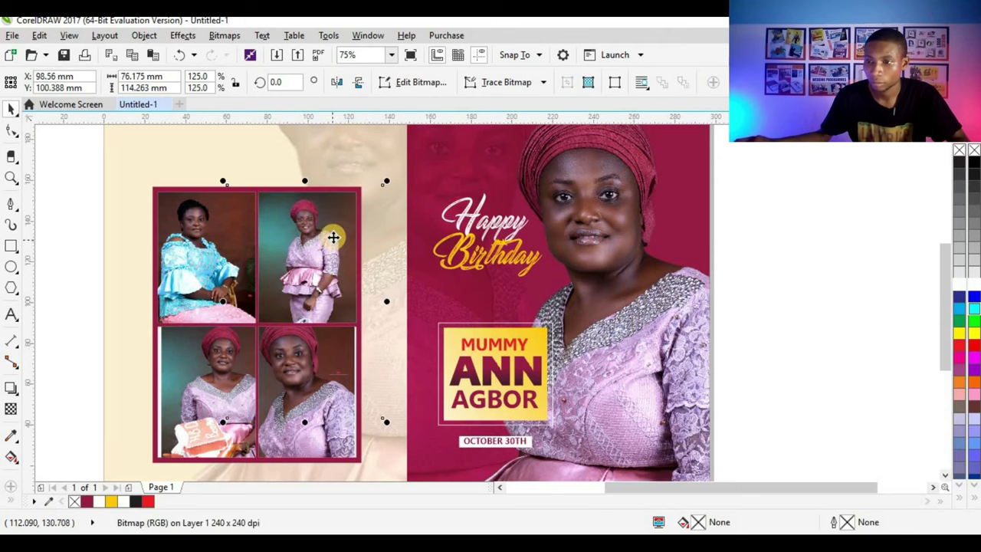
{"action": "left_click_drag", "start_coordinate": [386, 177], "coordinate": [417, 155]}
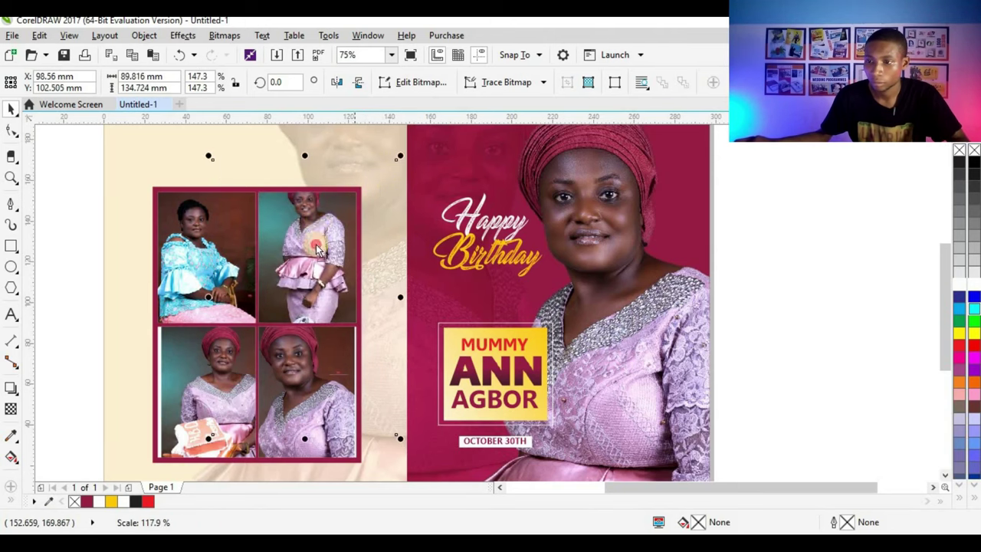
{"action": "scroll", "coordinate": [387, 193], "scroll_direction": "up", "scroll_amount": 4}
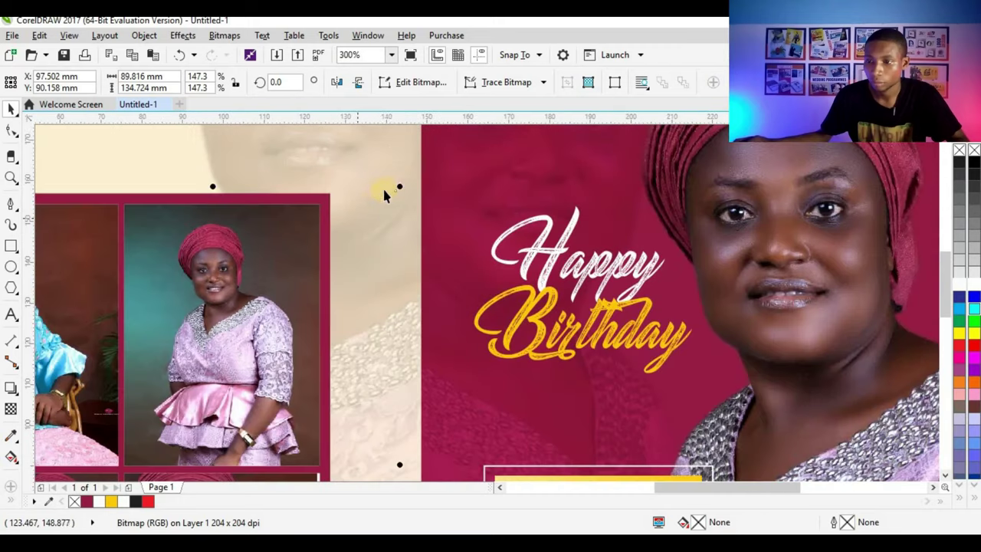
{"action": "scroll", "coordinate": [411, 176], "scroll_direction": "down", "scroll_amount": 6}
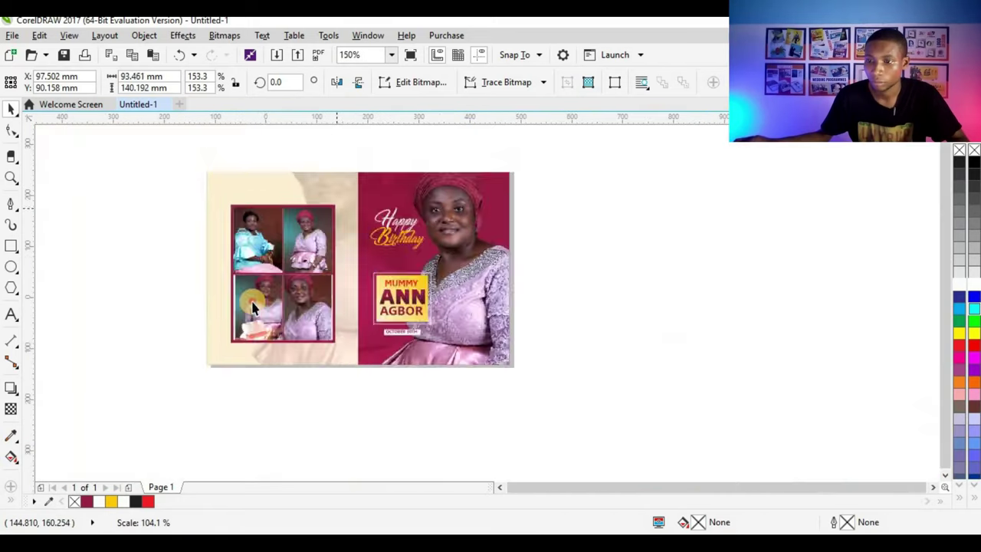
Step: Move the bottom-left photo down and enlarge it slightly within its frame
{"action": "key", "text": "Escape"}
{"action": "scroll", "coordinate": [272, 264], "scroll_direction": "up", "scroll_amount": 4}
{"action": "left_click", "coordinate": [256, 256]}
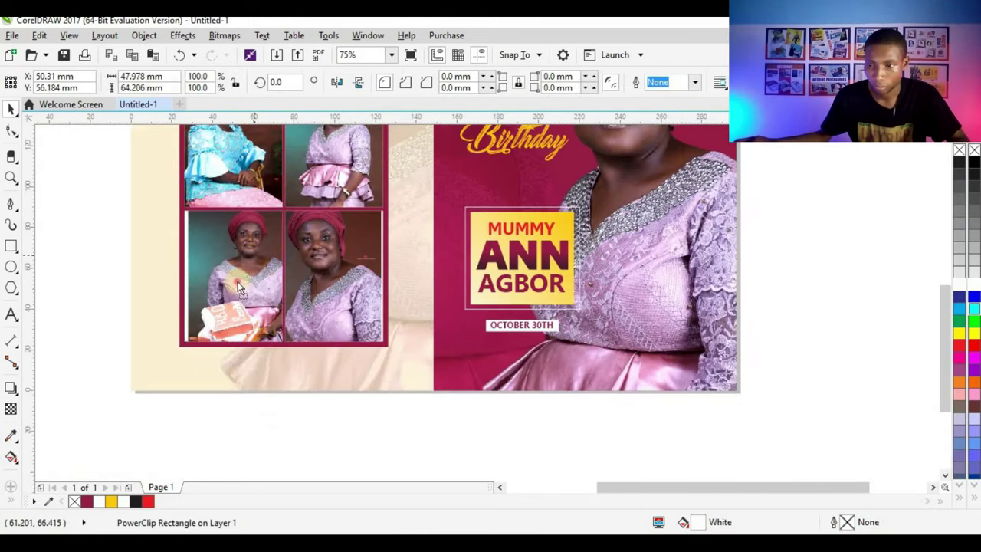
{"action": "mouse_move", "coordinate": [256, 256]}
{"action": "left_mouse_down"}
{"action": "mouse_move", "coordinate": [256, 271]}
{"action": "mouse_move", "coordinate": [342, 247]}
{"action": "mouse_move", "coordinate": [324, 259]}
{"action": "mouse_move", "coordinate": [384, 219]}
{"action": "mouse_move", "coordinate": [361, 249]}
{"action": "left_mouse_up"}
{"action": "left_click", "coordinate": [371, 245]}
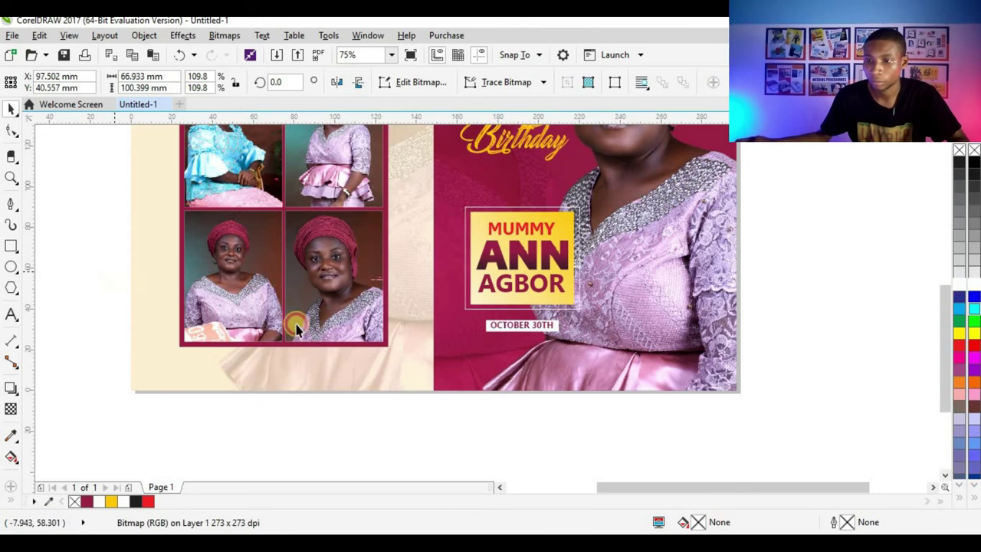
{"action": "left_click", "coordinate": [492, 286]}
{"action": "scroll", "coordinate": [270, 305], "scroll_direction": "up", "scroll_amount": 3}
{"action": "scroll", "coordinate": [386, 207], "scroll_direction": "down", "scroll_amount": 3}
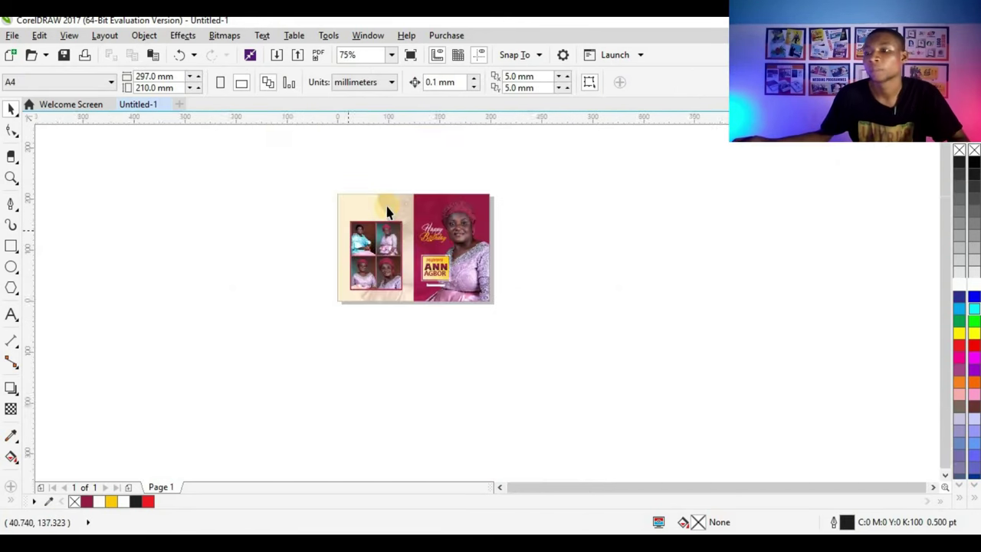
{"action": "scroll", "coordinate": [355, 222], "scroll_direction": "up", "scroll_amount": 3}
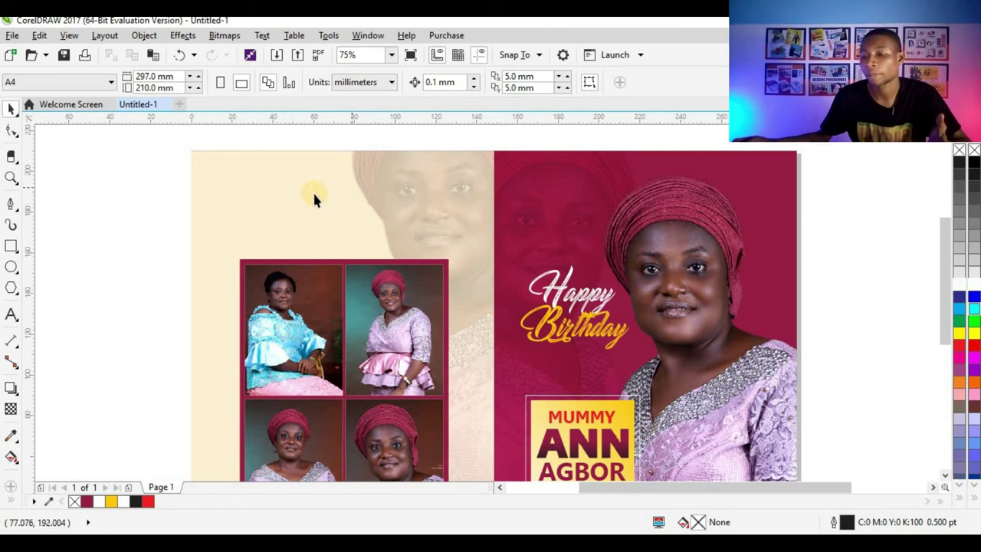
Step: Type 'Birthday Wish', set it in South Gardens Personal Use, and drag it above the photo grid
{"action": "left_click", "coordinate": [125, 230]}
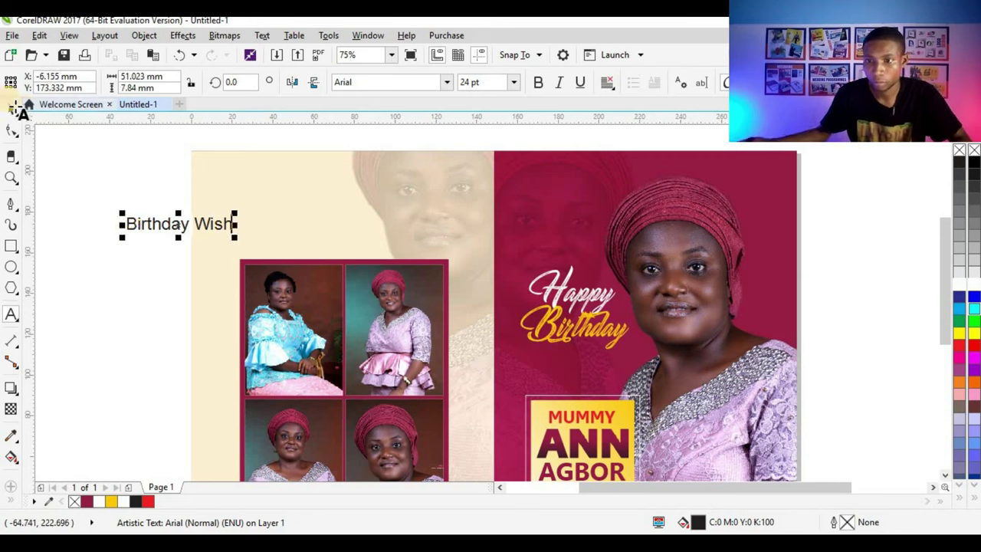
{"action": "left_click", "coordinate": [448, 84]}
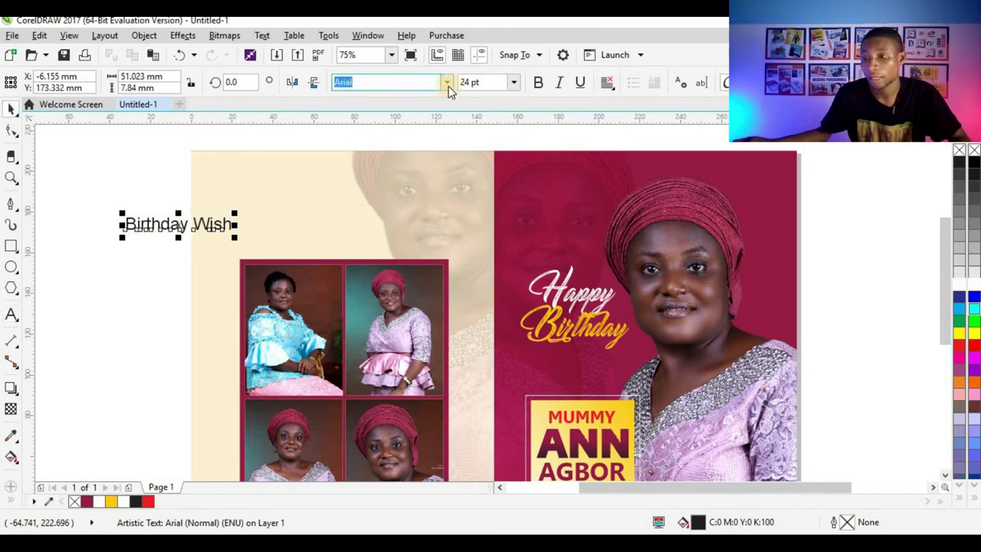
{"action": "left_click", "coordinate": [449, 83]}
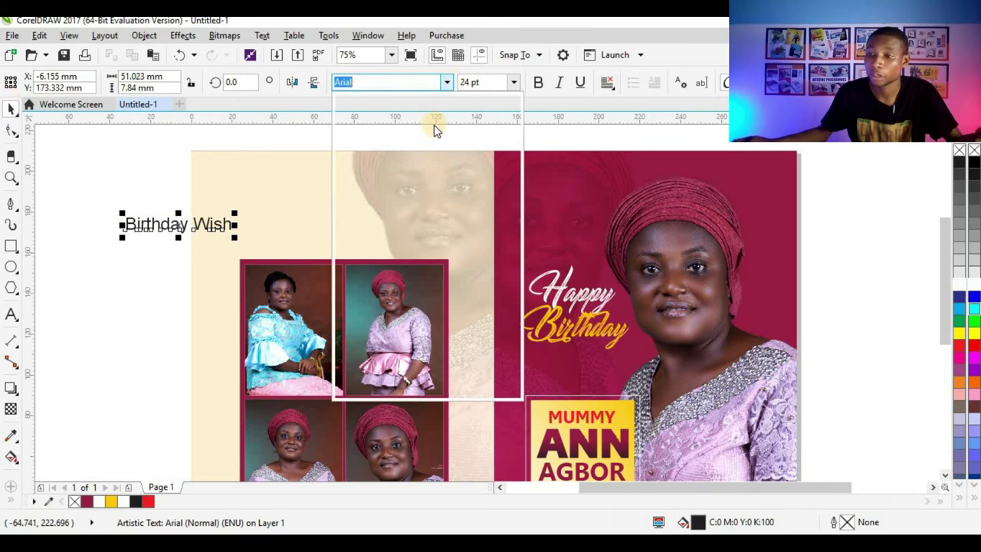
{"action": "left_click", "coordinate": [417, 125]}
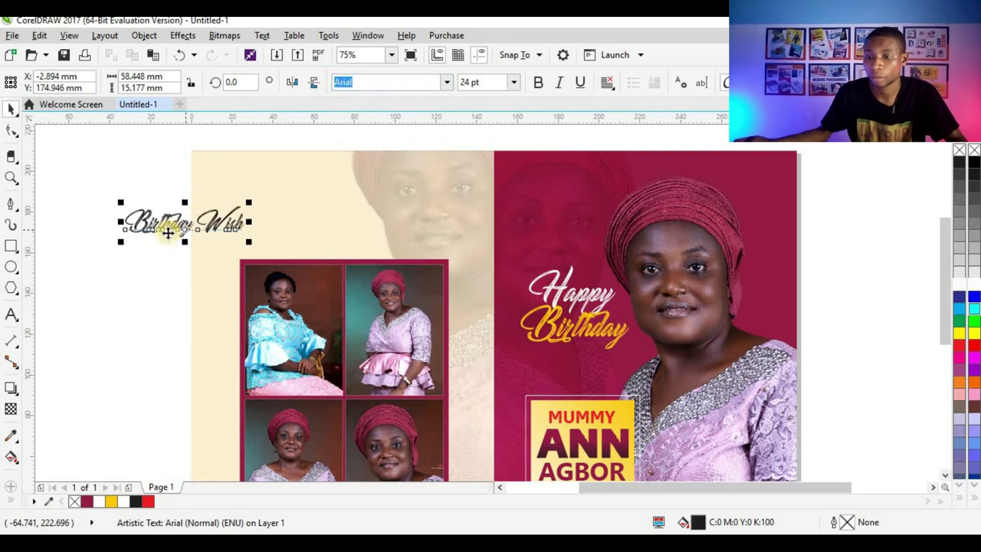
{"action": "left_click_drag", "start_coordinate": [173, 226], "coordinate": [333, 164]}
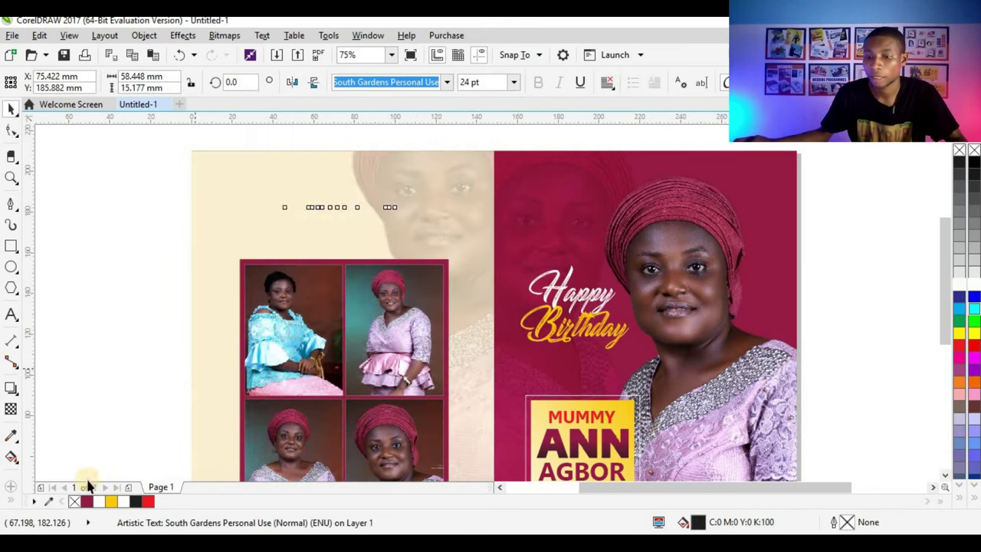
{"action": "left_click", "coordinate": [255, 212], "text": "shift"}
{"action": "key", "text": "Escape"}
{"action": "scroll", "coordinate": [363, 220], "scroll_direction": "down", "scroll_amount": 2}
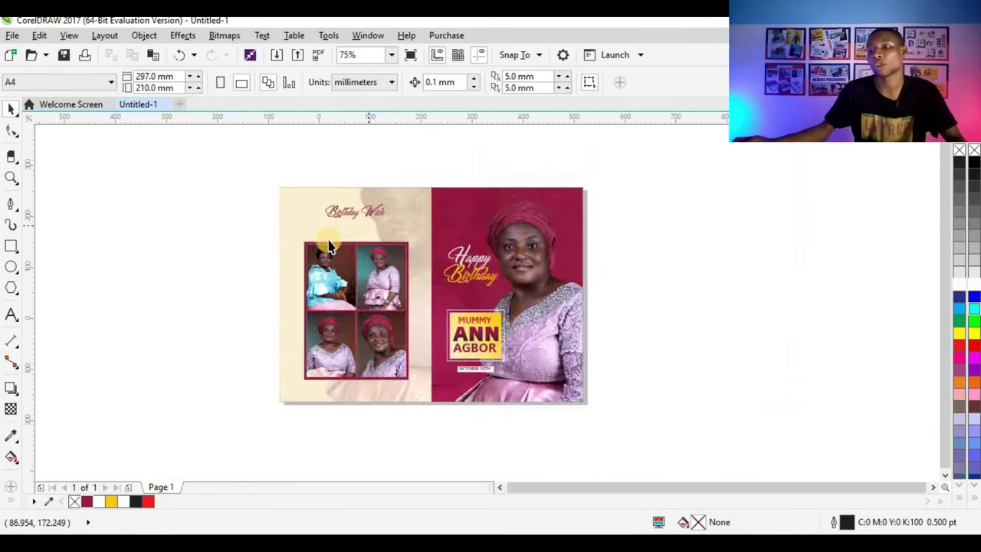
{"action": "scroll", "coordinate": [328, 245], "scroll_direction": "down", "scroll_amount": 1}
{"action": "scroll", "coordinate": [372, 280], "scroll_direction": "up", "scroll_amount": 1}
{"action": "scroll", "coordinate": [328, 352], "scroll_direction": "up", "scroll_amount": 1}
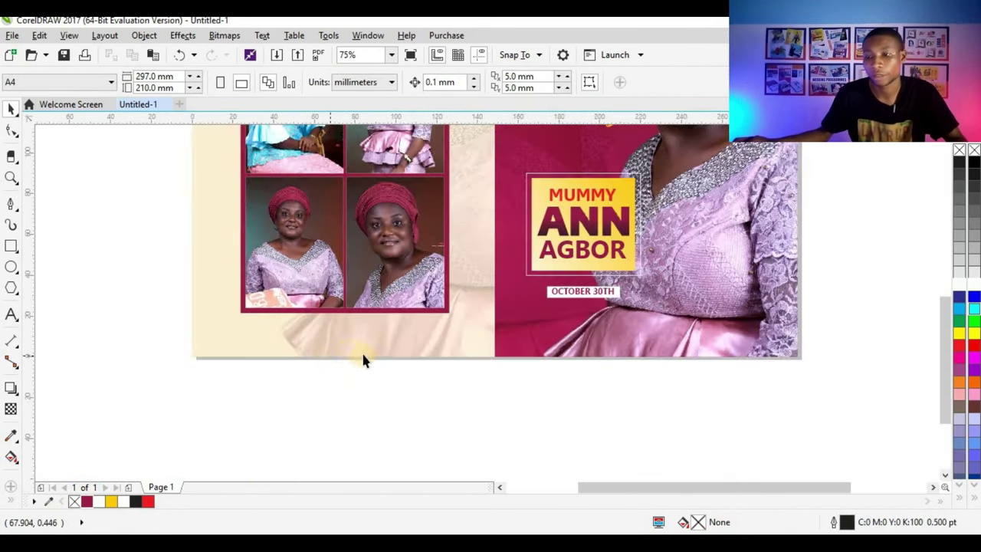
{"action": "scroll", "coordinate": [360, 357], "scroll_direction": "up", "scroll_amount": 1}
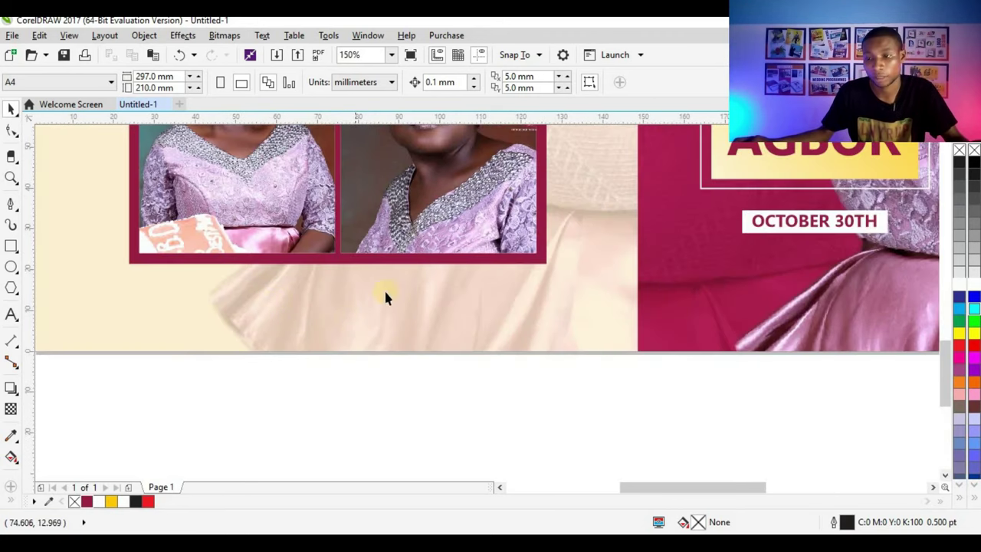
{"action": "scroll", "coordinate": [437, 336], "scroll_direction": "down", "scroll_amount": 1}
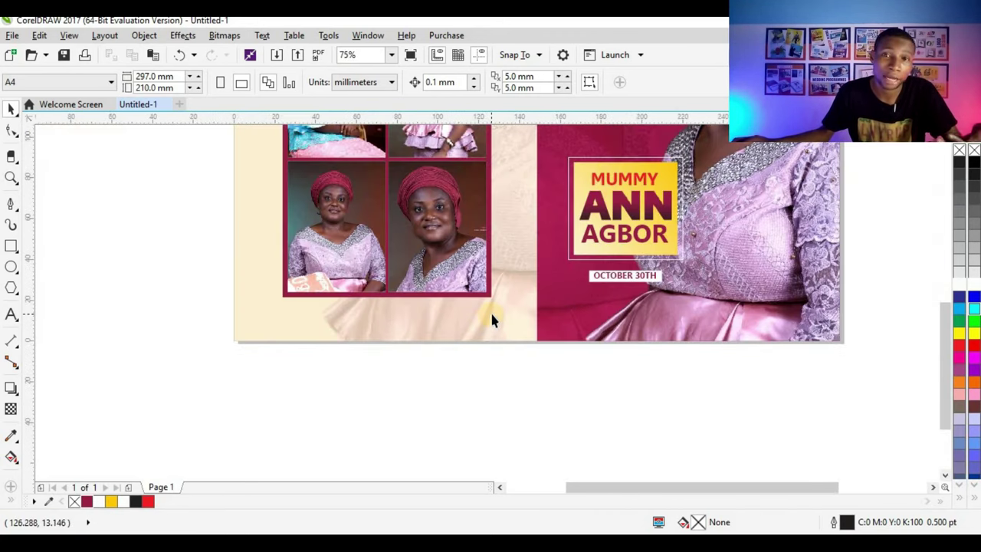
{"action": "scroll", "coordinate": [419, 319], "scroll_direction": "down", "scroll_amount": 1}
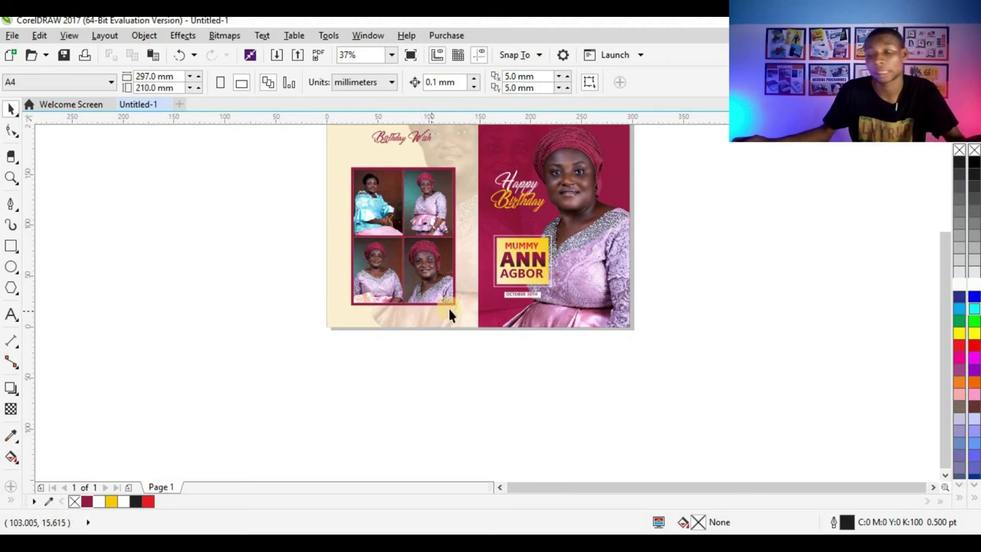
{"action": "scroll", "coordinate": [449, 315], "scroll_direction": "up", "scroll_amount": 1}
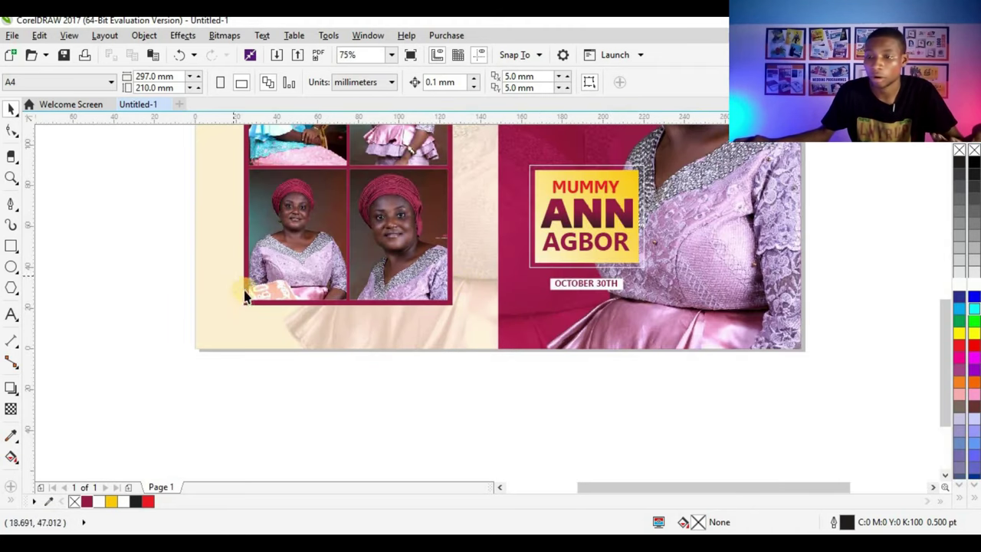
{"action": "scroll", "coordinate": [330, 303], "scroll_direction": "down", "scroll_amount": 1}
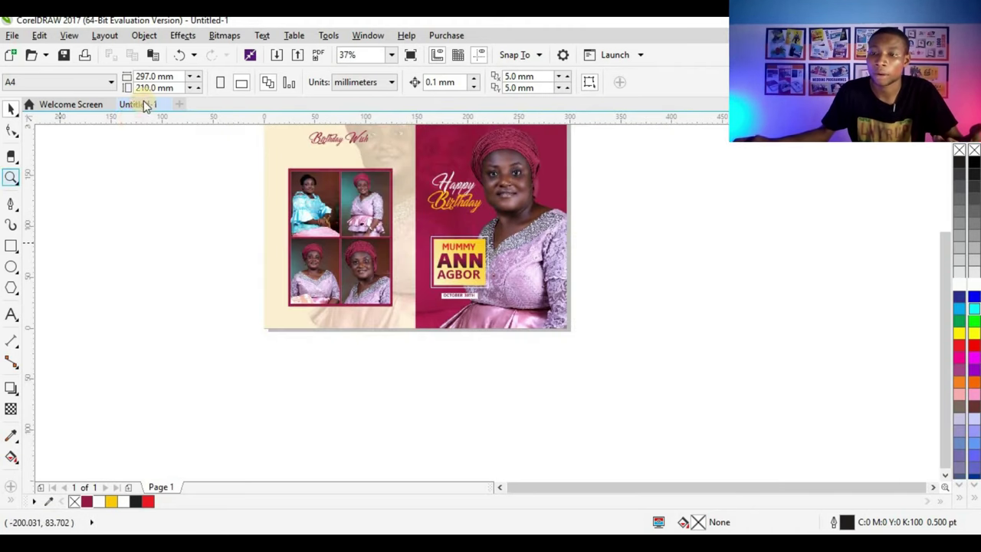
{"action": "left_click", "coordinate": [11, 179]}
{"action": "left_click", "coordinate": [149, 82]}
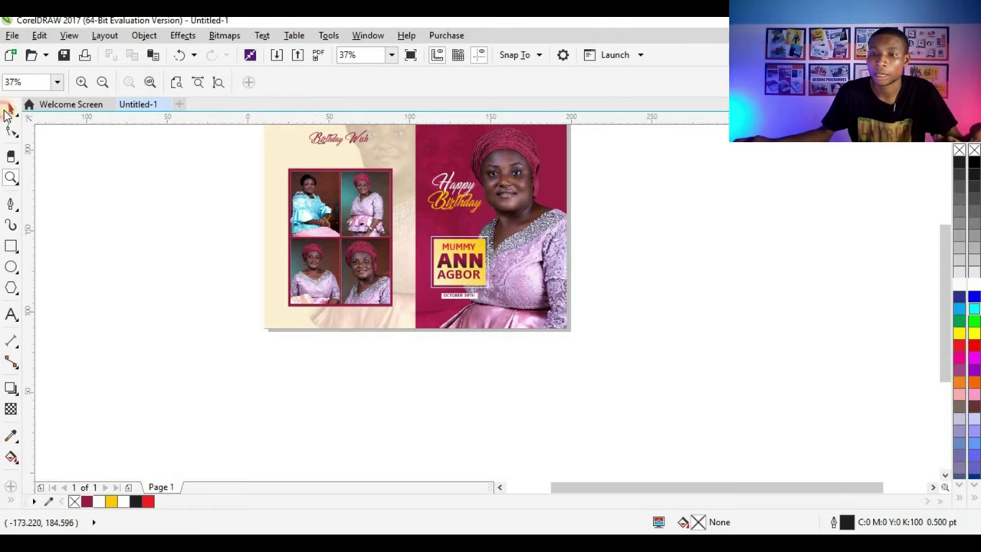
{"action": "left_click", "coordinate": [11, 108]}
{"action": "right_click", "coordinate": [103, 193]}
{"action": "key", "text": "Escape"}
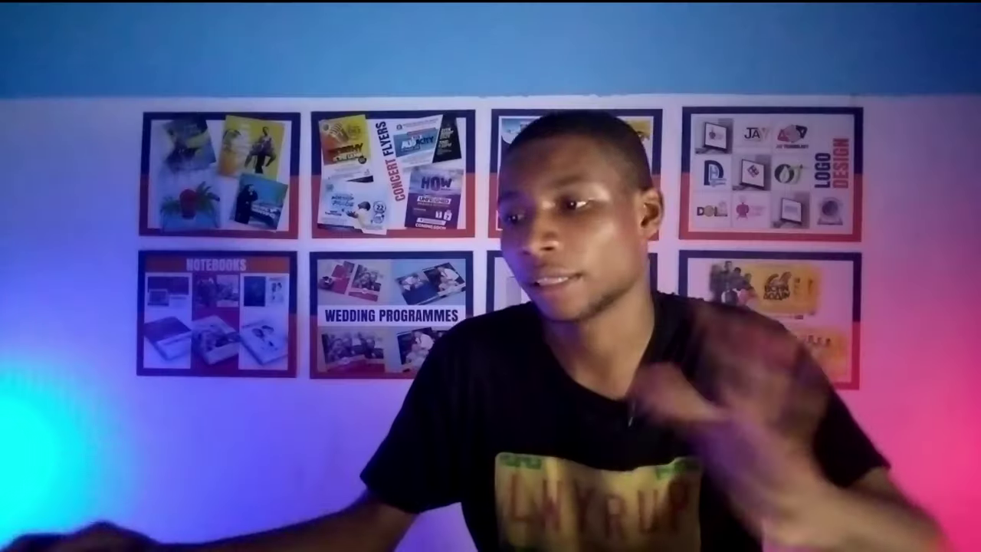